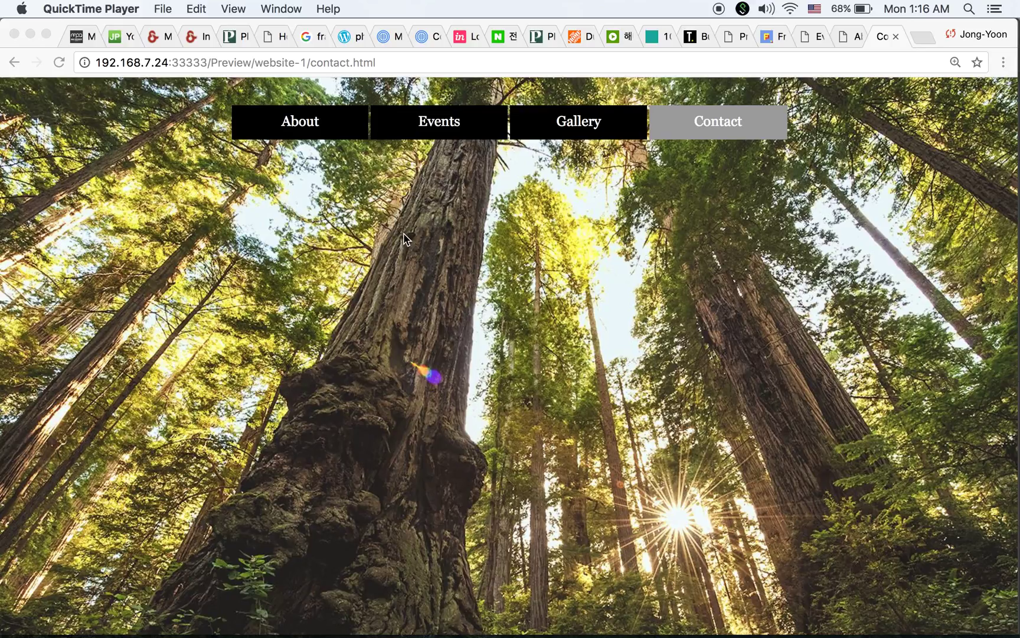
In the site preview, visit the Events and About pages, then narrow the browser window.
{"action": "left_click", "coordinate": [577, 127]}
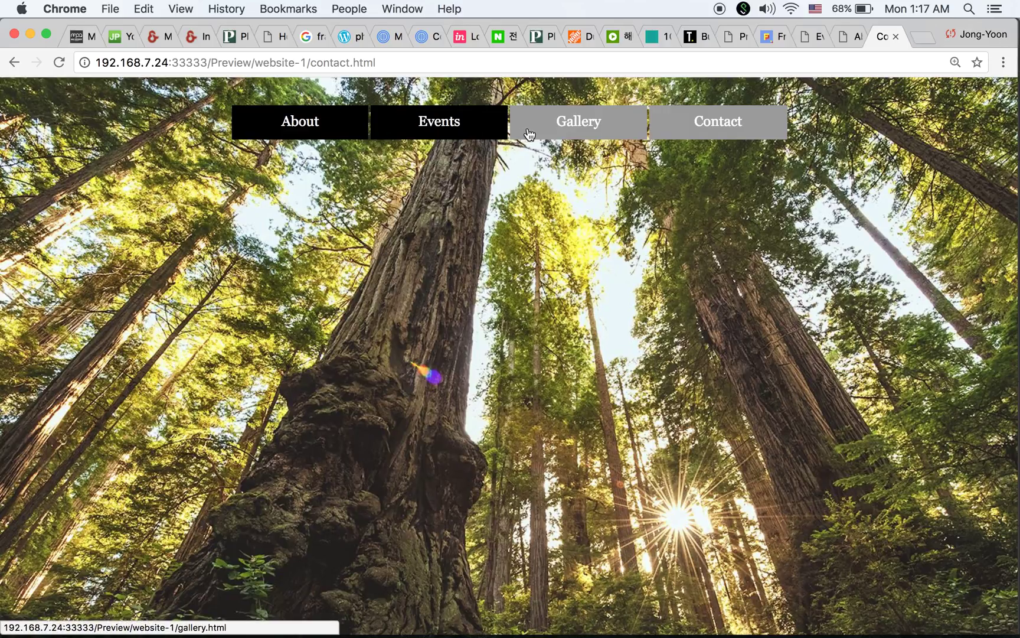
{"action": "left_click", "coordinate": [451, 121]}
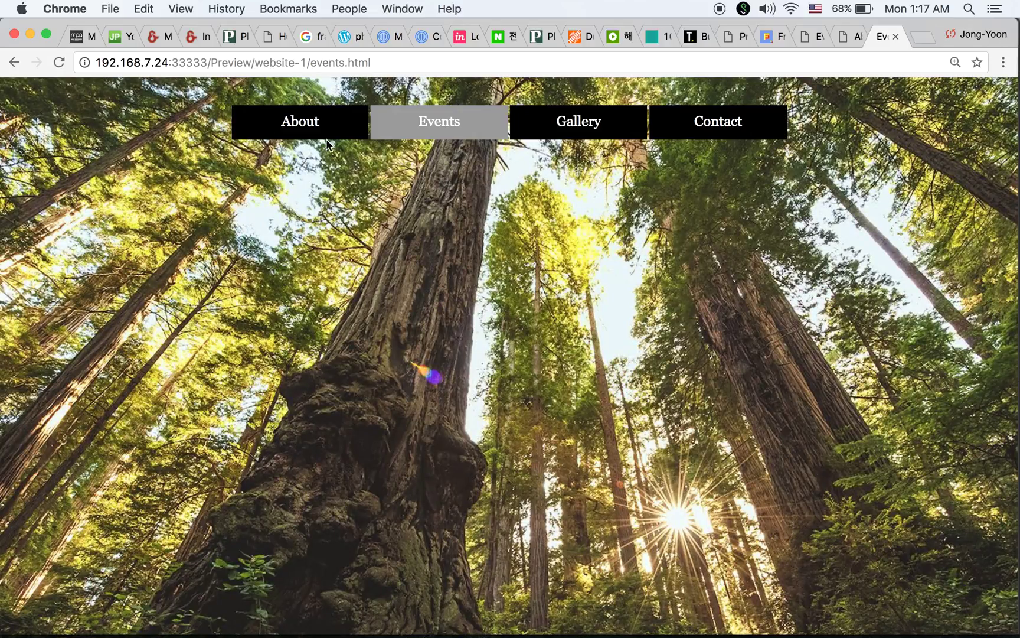
{"action": "left_click", "coordinate": [305, 125]}
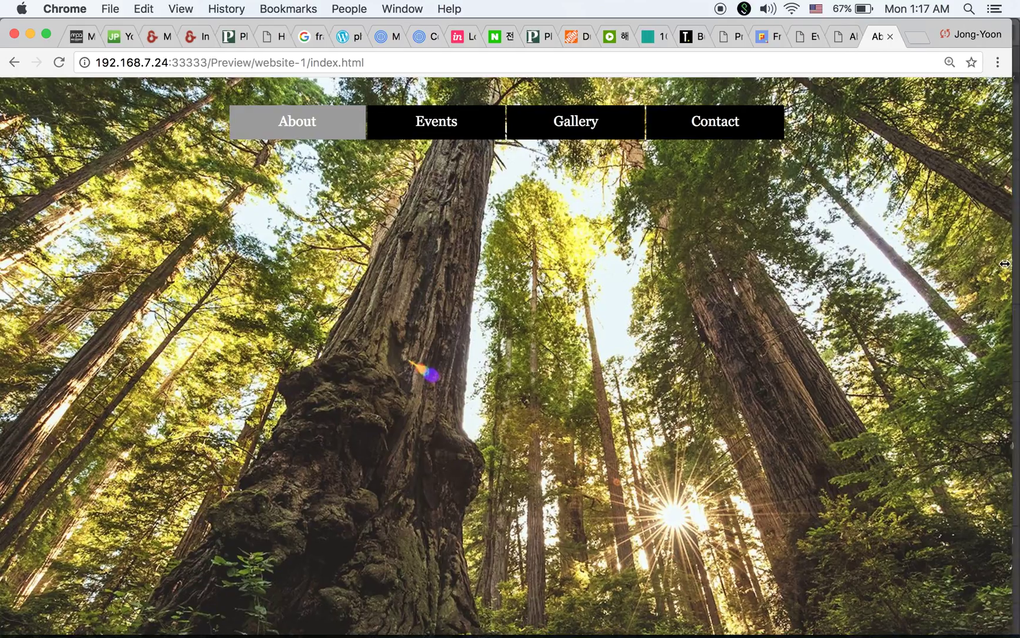
{"action": "left_click_drag", "start_coordinate": [1016, 264], "coordinate": [523, 242]}
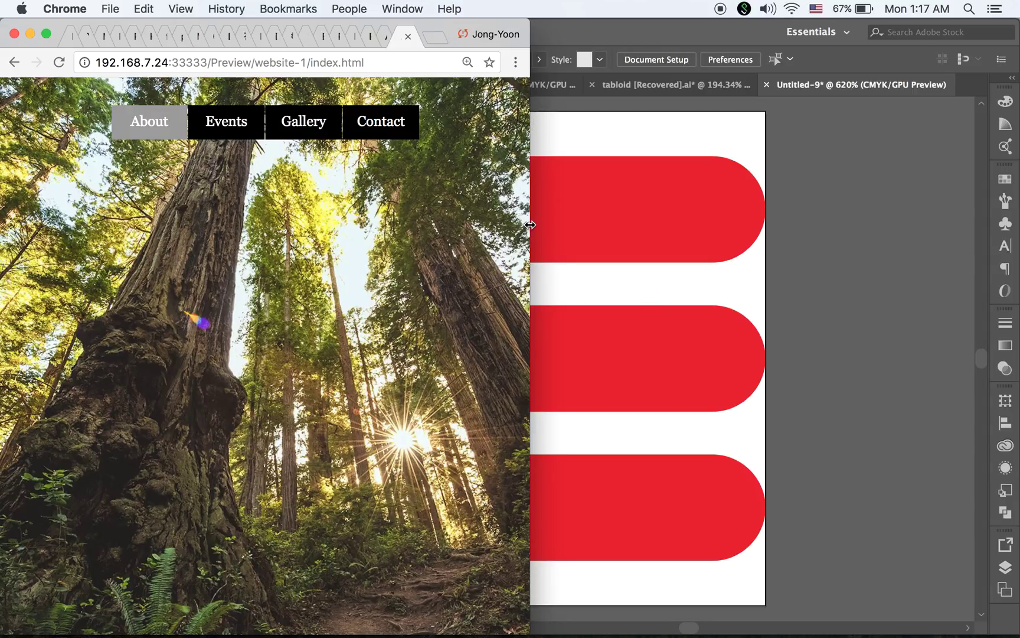
At phone width, toggle the hamburger menu open and closed and visit Events from it.
{"action": "left_click_drag", "start_coordinate": [528, 225], "coordinate": [318, 208]}
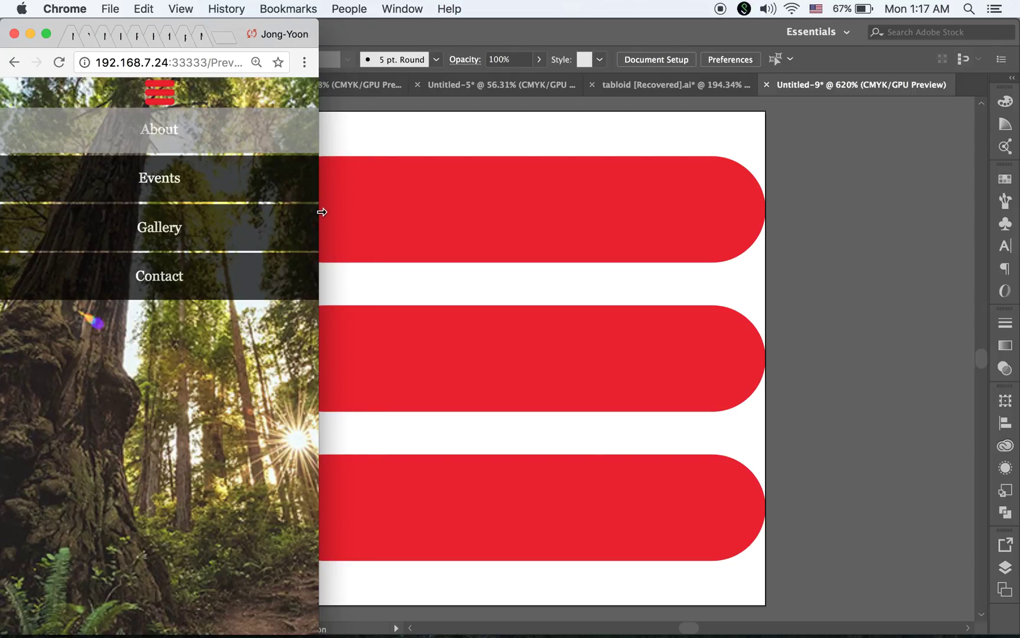
{"action": "left_click", "coordinate": [159, 93]}
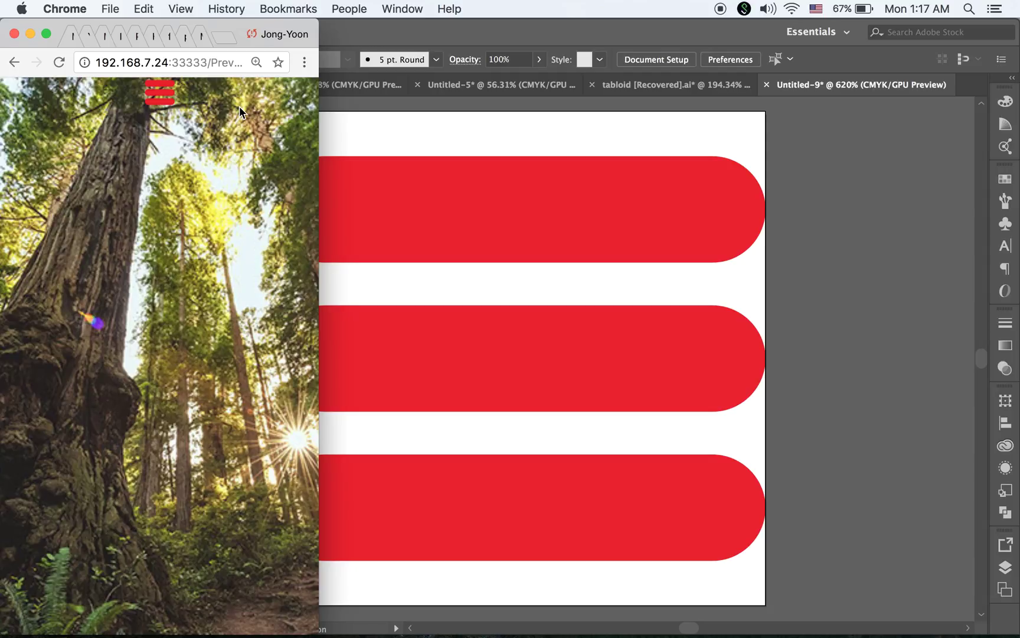
{"action": "left_click", "coordinate": [161, 93]}
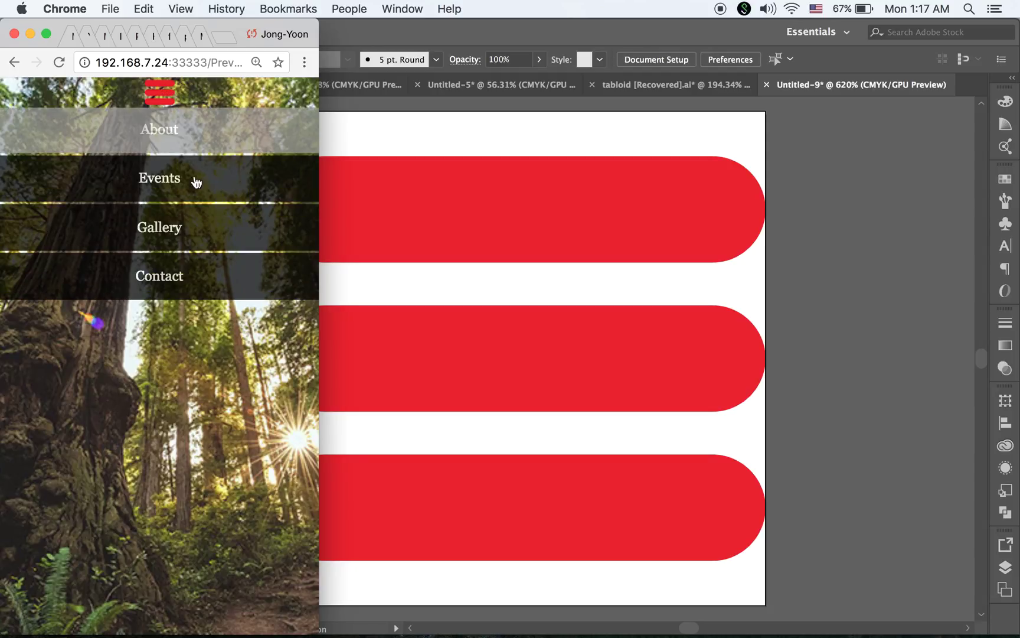
{"action": "left_click", "coordinate": [204, 186]}
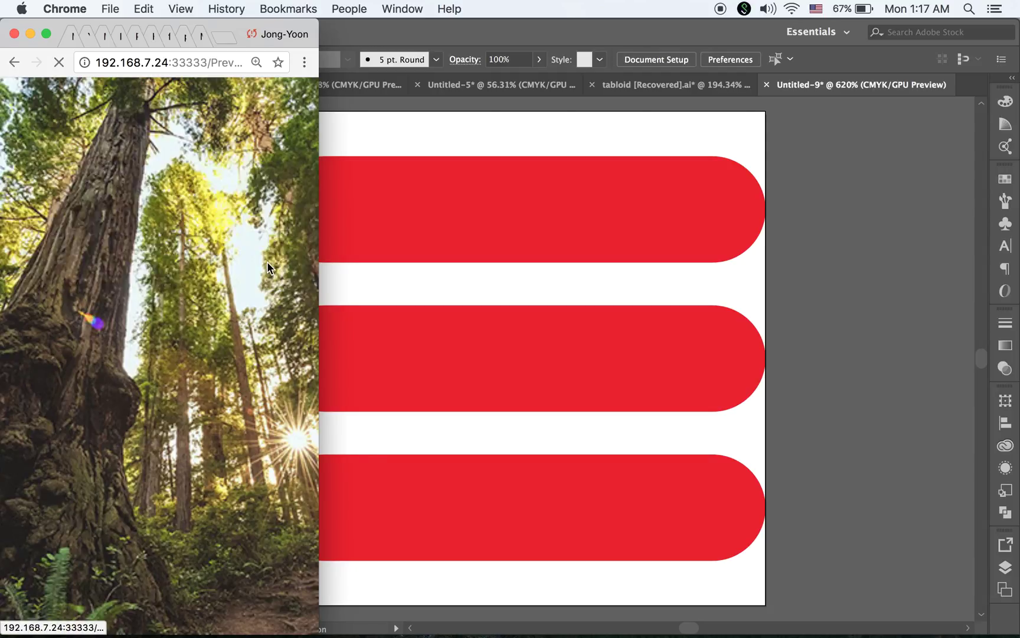
{"action": "mouse_move", "coordinate": [262, 251]}
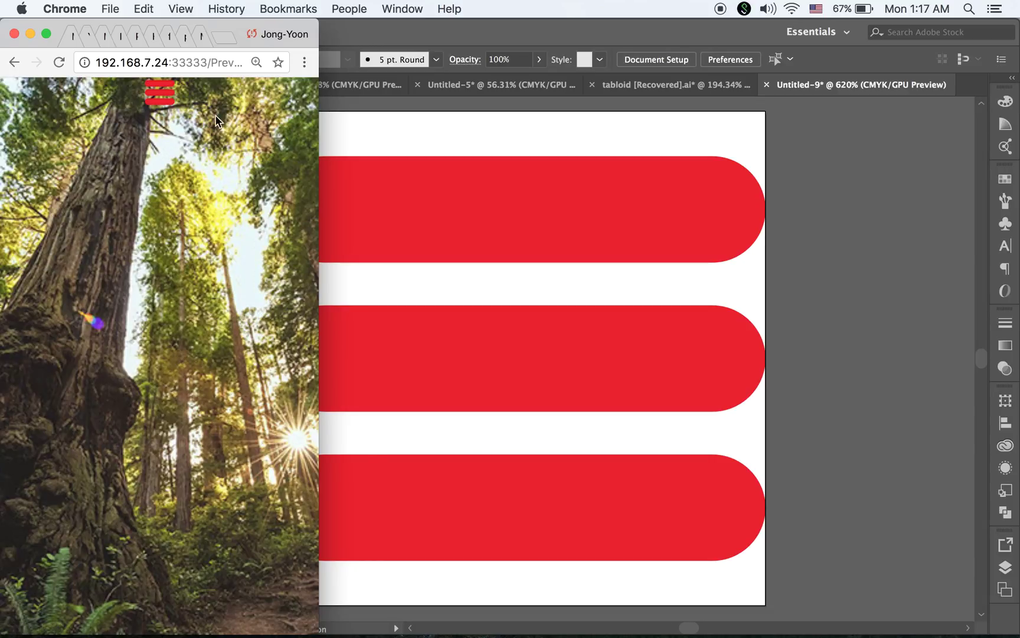
{"action": "left_click", "coordinate": [176, 94]}
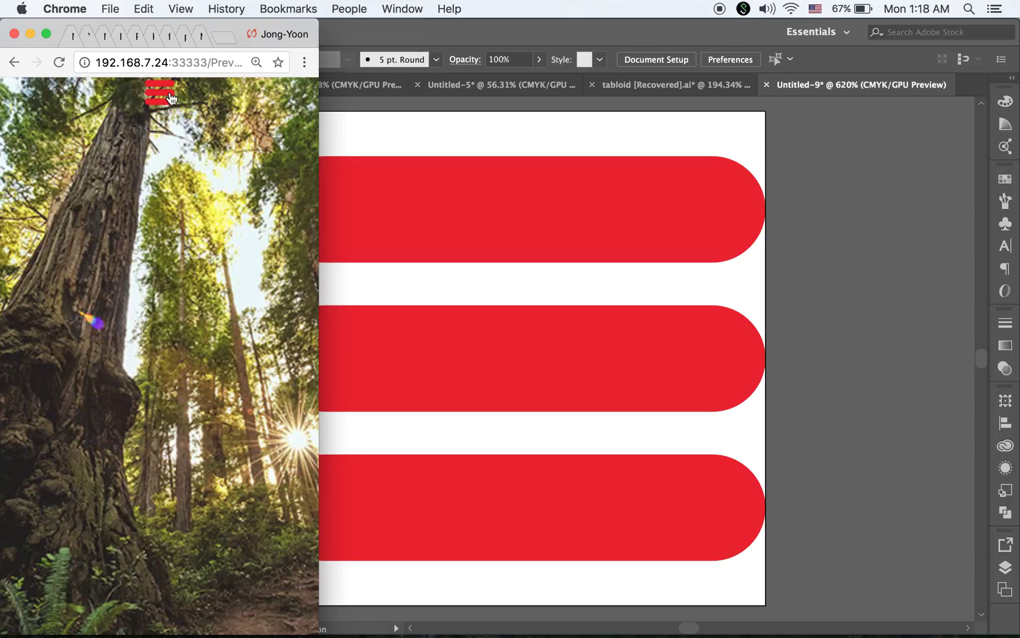
{"action": "left_click", "coordinate": [170, 96]}
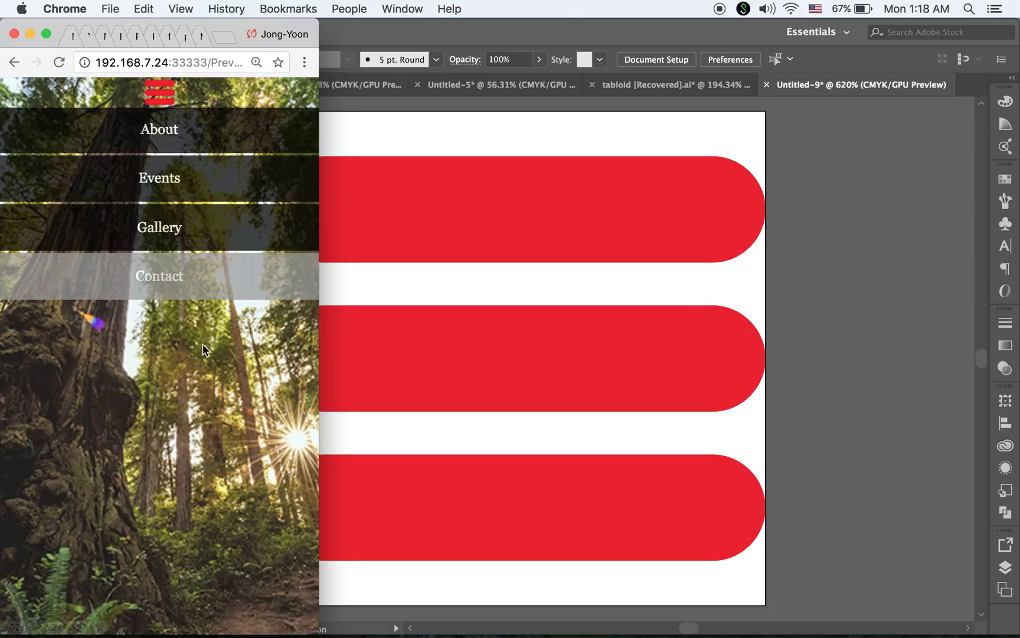
Widen the browser back to desktop width and switch to Illustrator's red-bars document.
{"action": "left_click_drag", "start_coordinate": [318, 374], "coordinate": [1018, 512]}
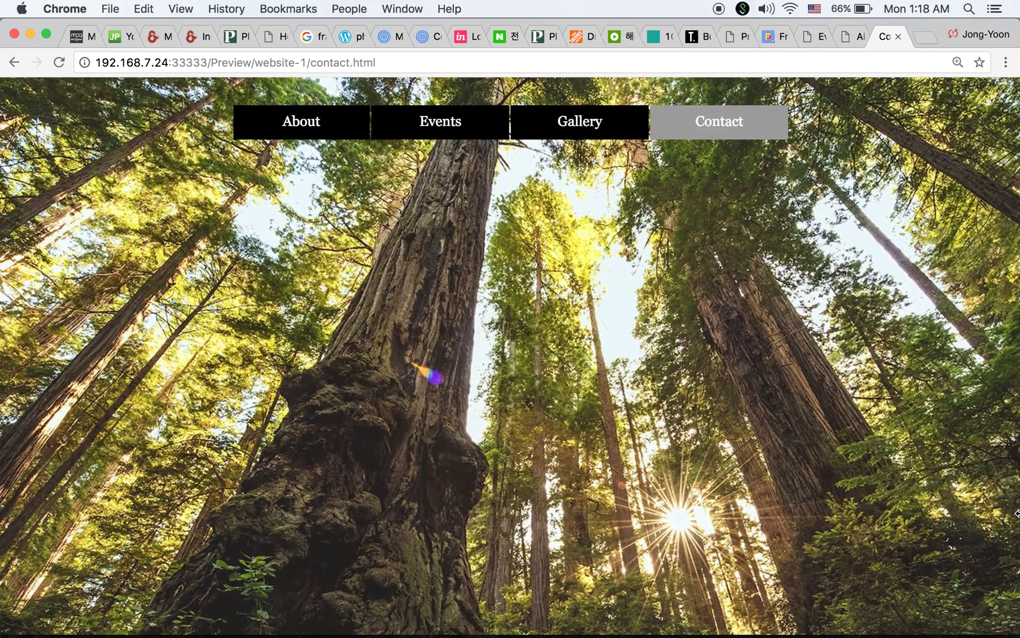
{"action": "left_click_drag", "start_coordinate": [1017, 514], "coordinate": [1016, 515]}
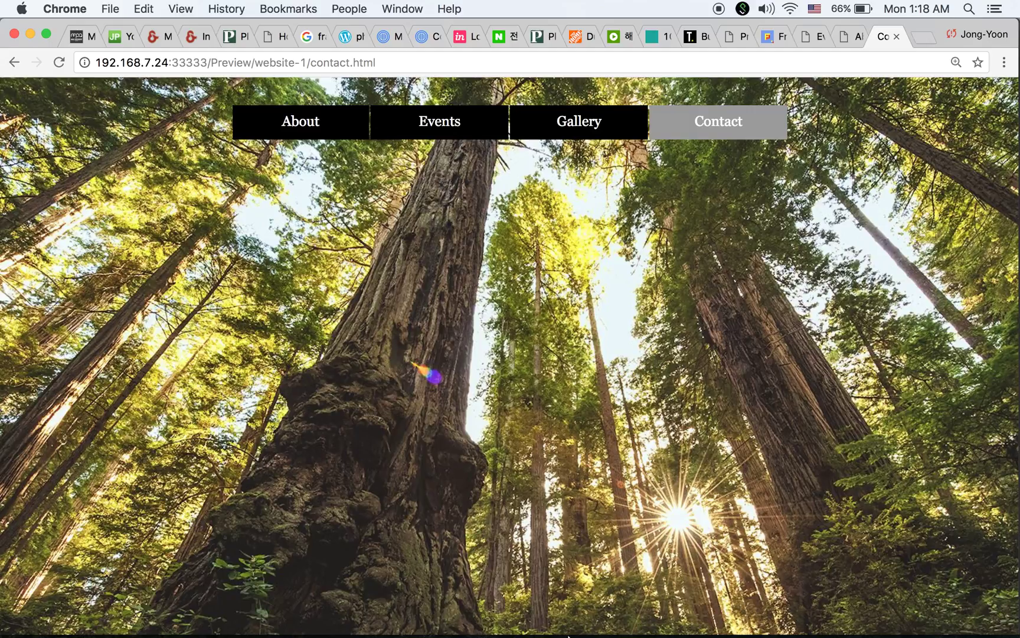
{"action": "mouse_move", "coordinate": [509, 632]}
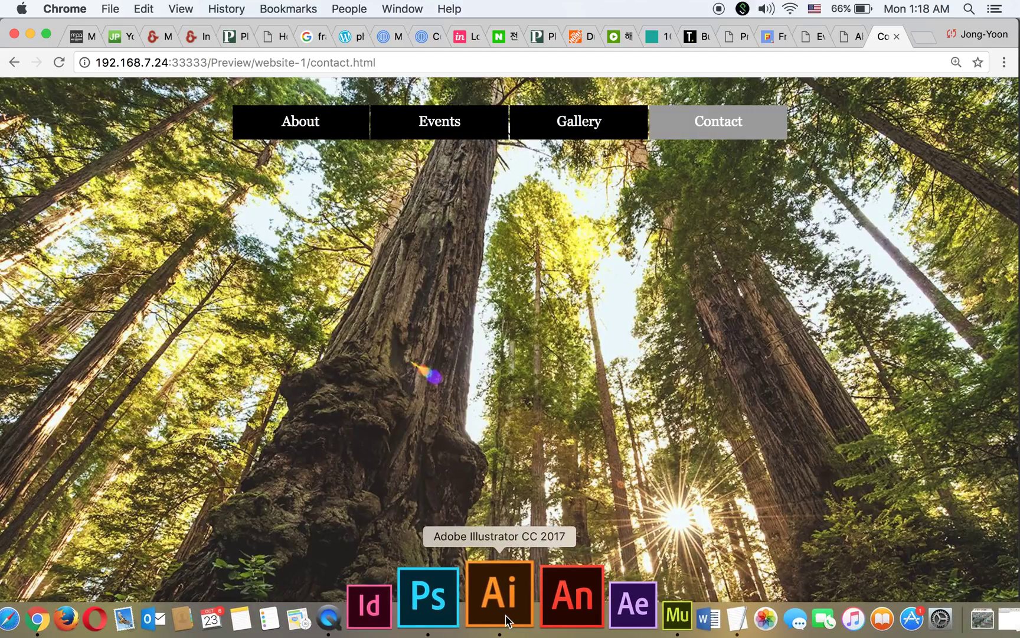
{"action": "left_click", "coordinate": [499, 597]}
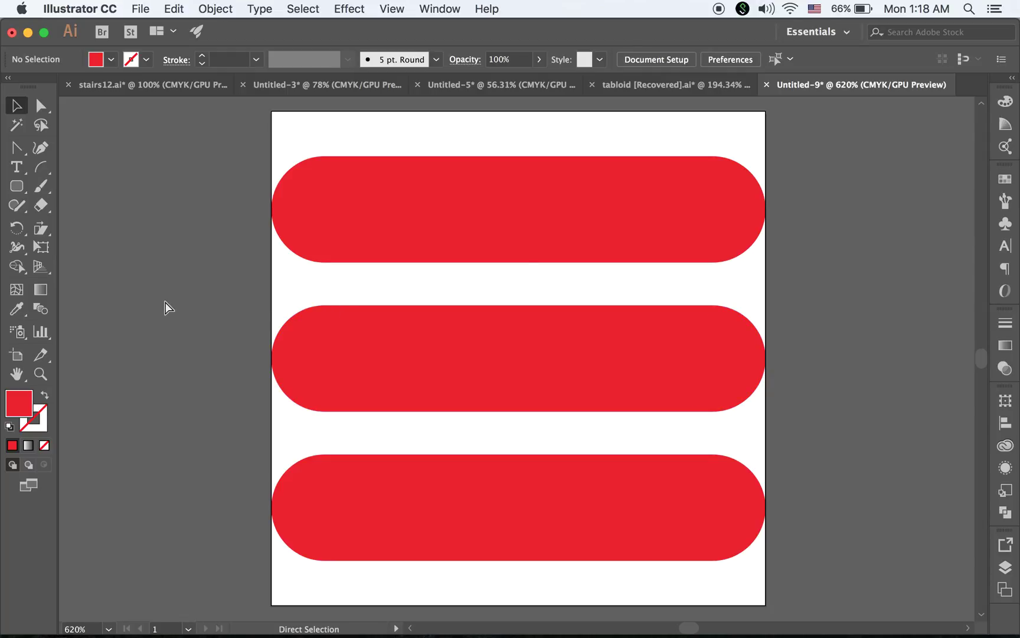
Delete the three red bars and create a new 100 × 100 px document in Pixels.
{"action": "key", "text": "super+a"}
{"action": "key", "text": "Delete"}
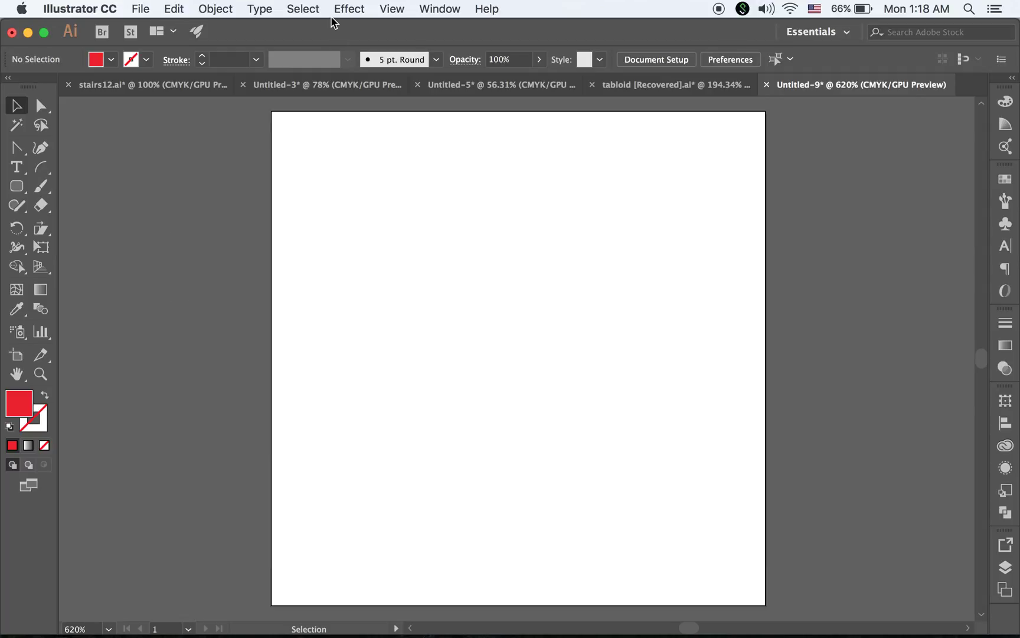
{"action": "key", "text": "super+n"}
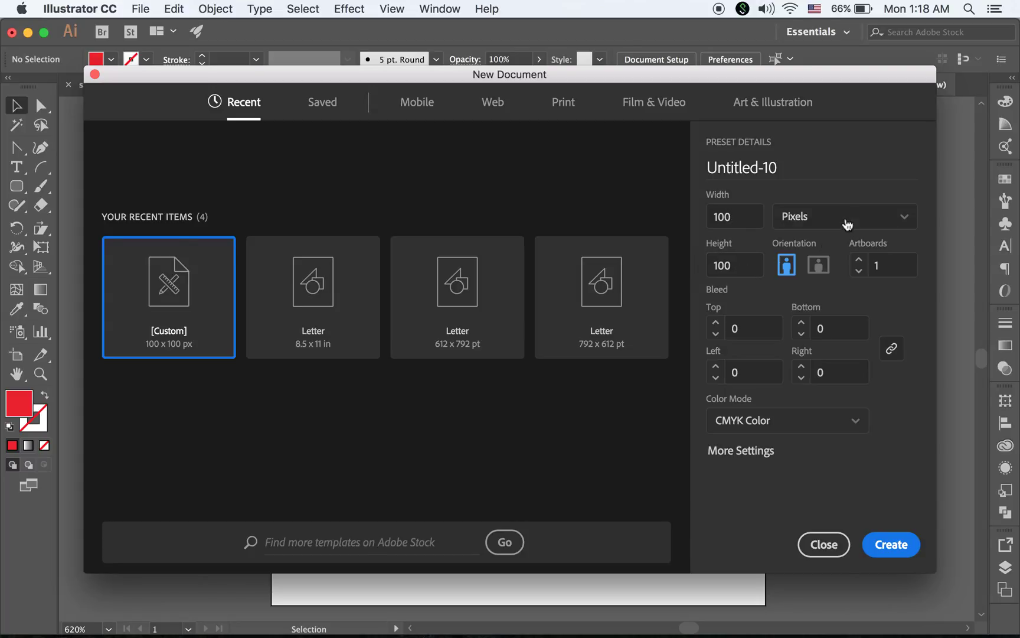
{"action": "left_click", "coordinate": [847, 224]}
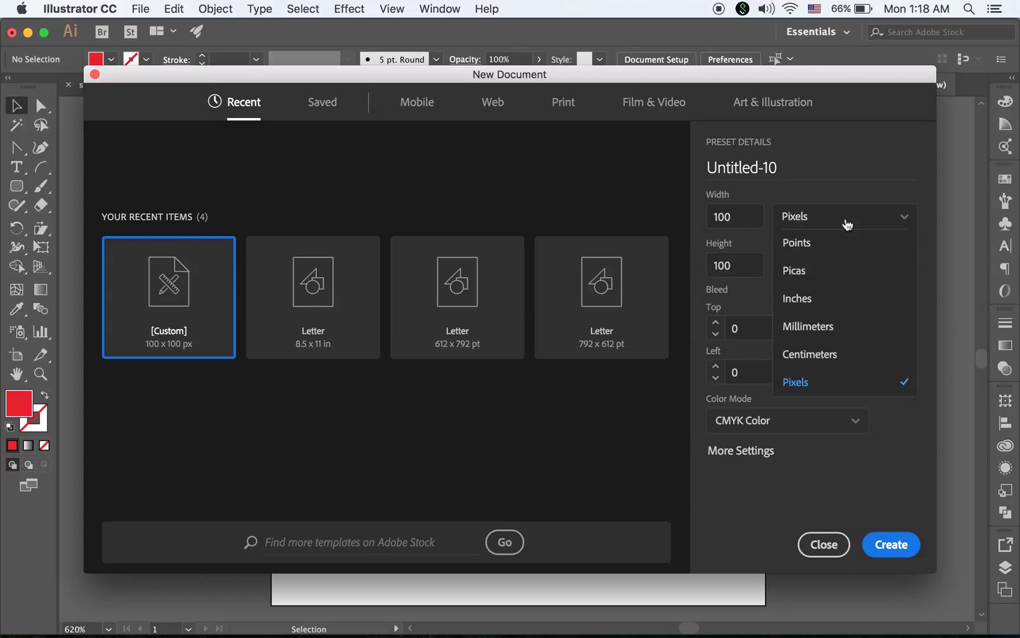
{"action": "left_click", "coordinate": [874, 162]}
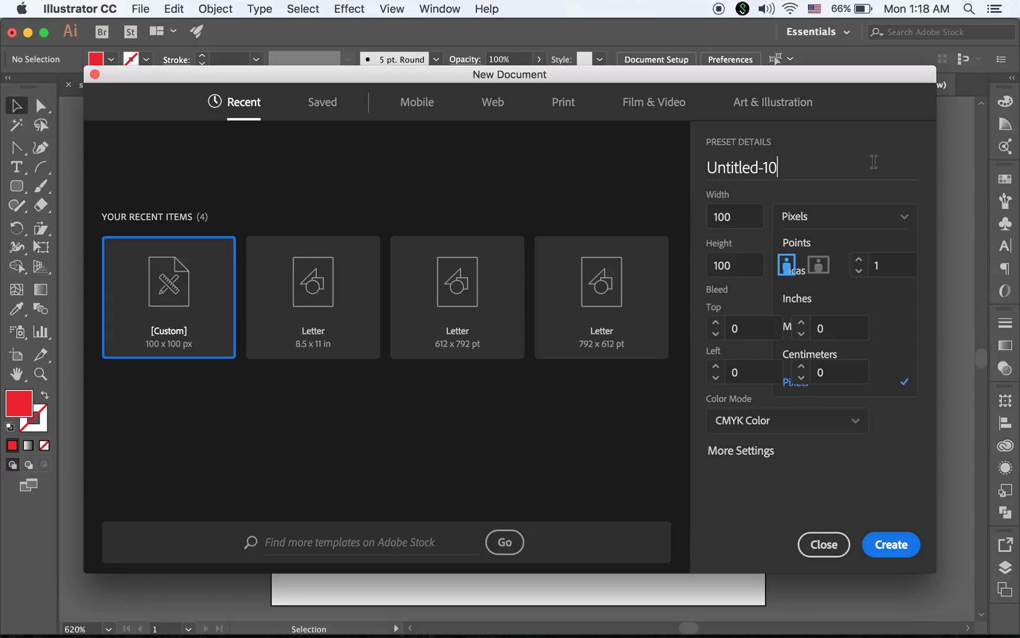
{"action": "left_click", "coordinate": [830, 221]}
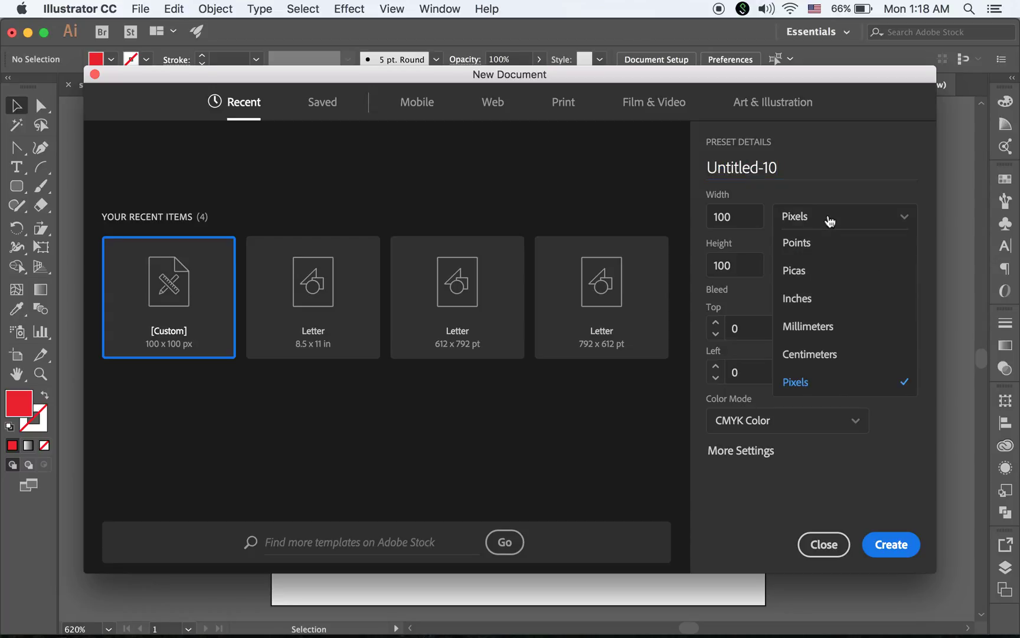
{"action": "left_click", "coordinate": [830, 221]}
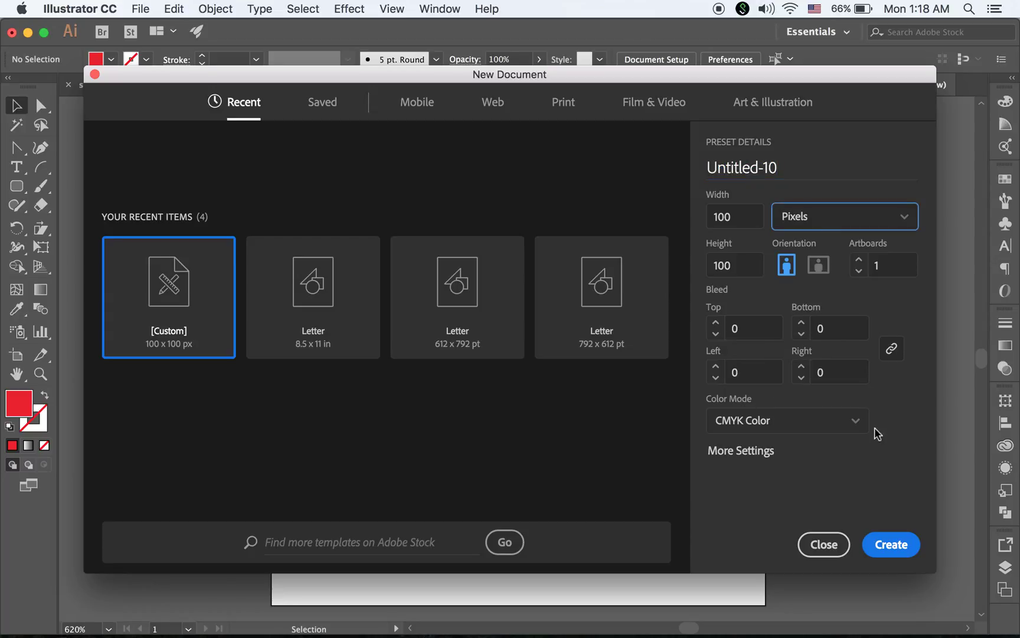
{"action": "left_click", "coordinate": [895, 547]}
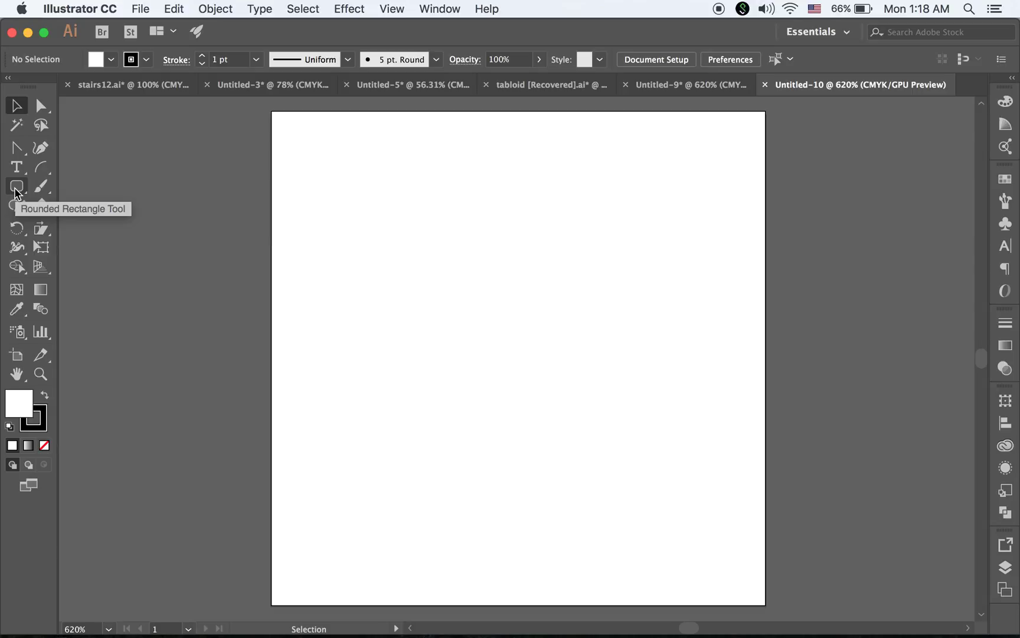
Draw a 100 px wide red rounded rectangle with no stroke, centred on the artboard.
{"action": "left_click", "coordinate": [16, 188]}
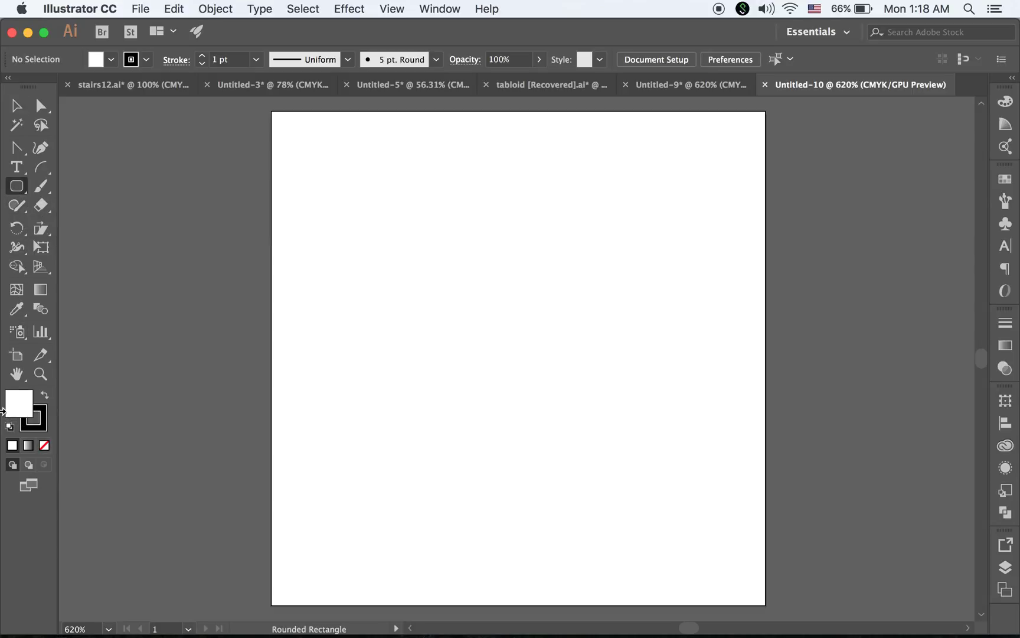
{"action": "left_click", "coordinate": [1005, 179]}
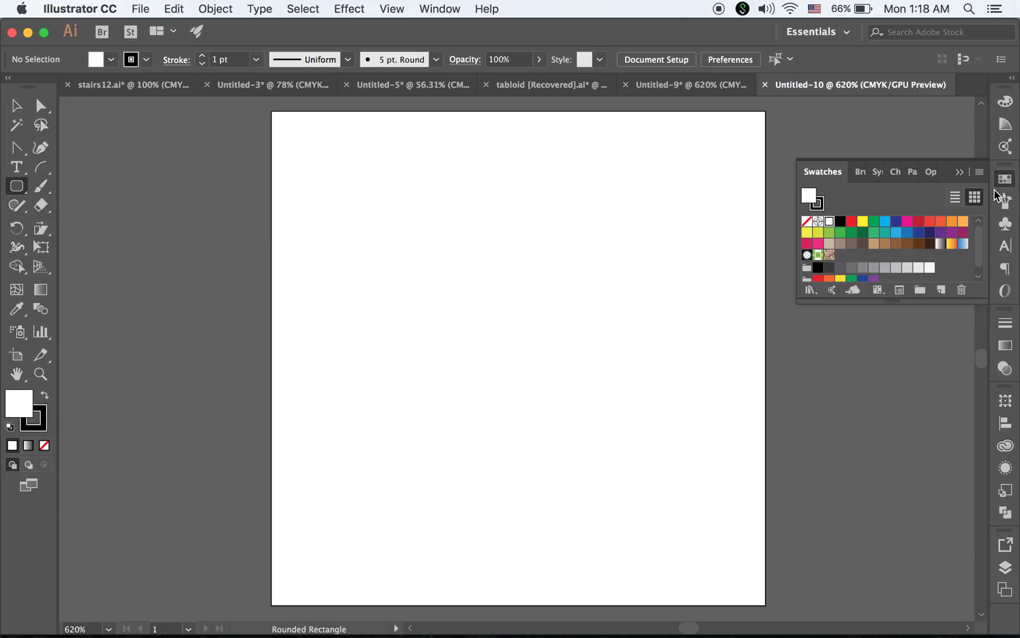
{"action": "left_click", "coordinate": [930, 267]}
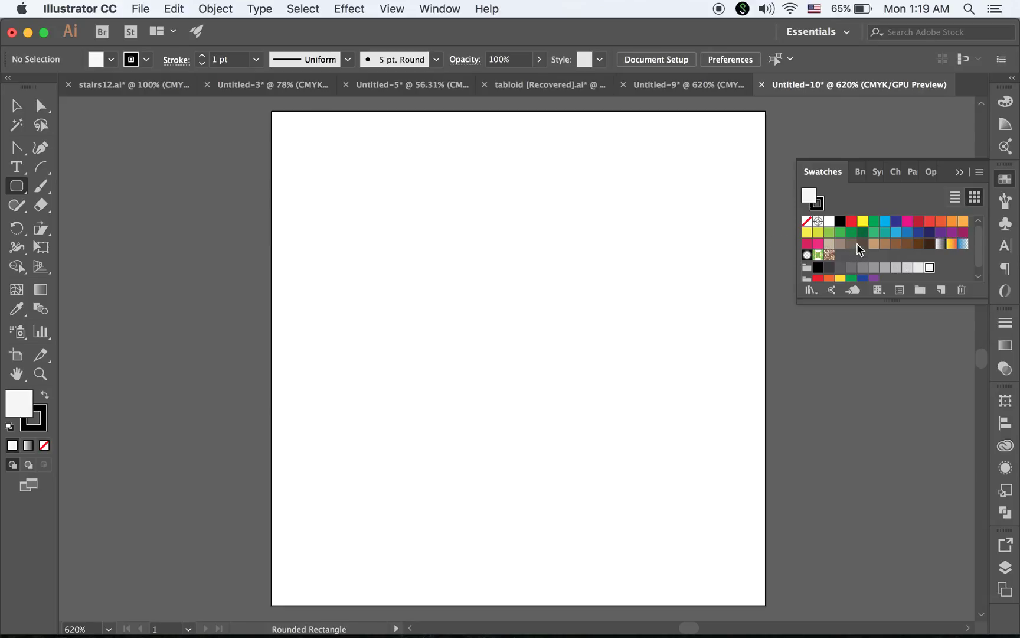
{"action": "left_click", "coordinate": [919, 223]}
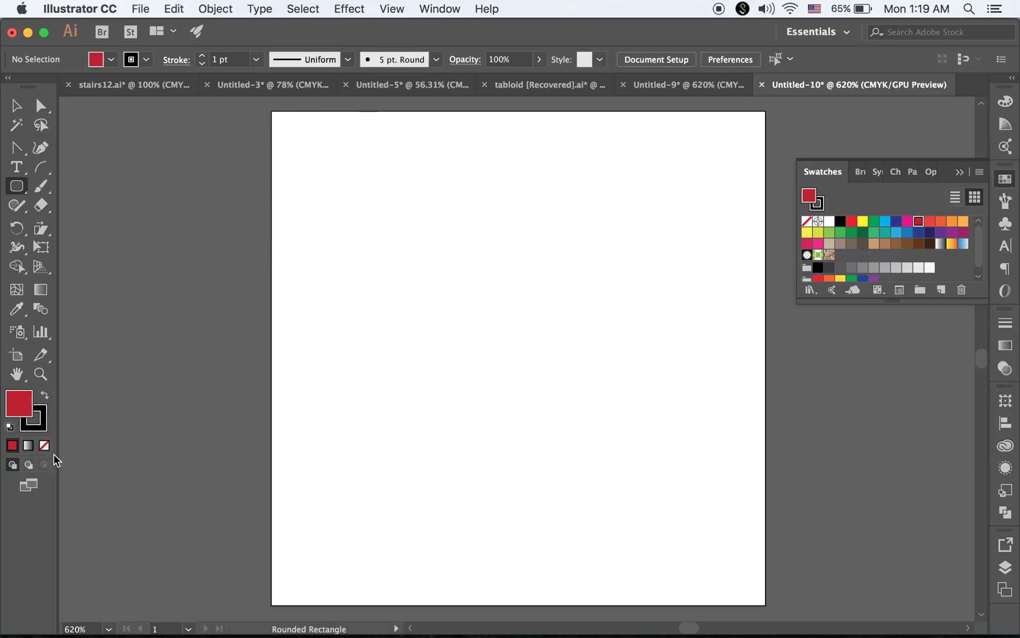
{"action": "left_click", "coordinate": [40, 421]}
{"action": "left_click", "coordinate": [44, 445]}
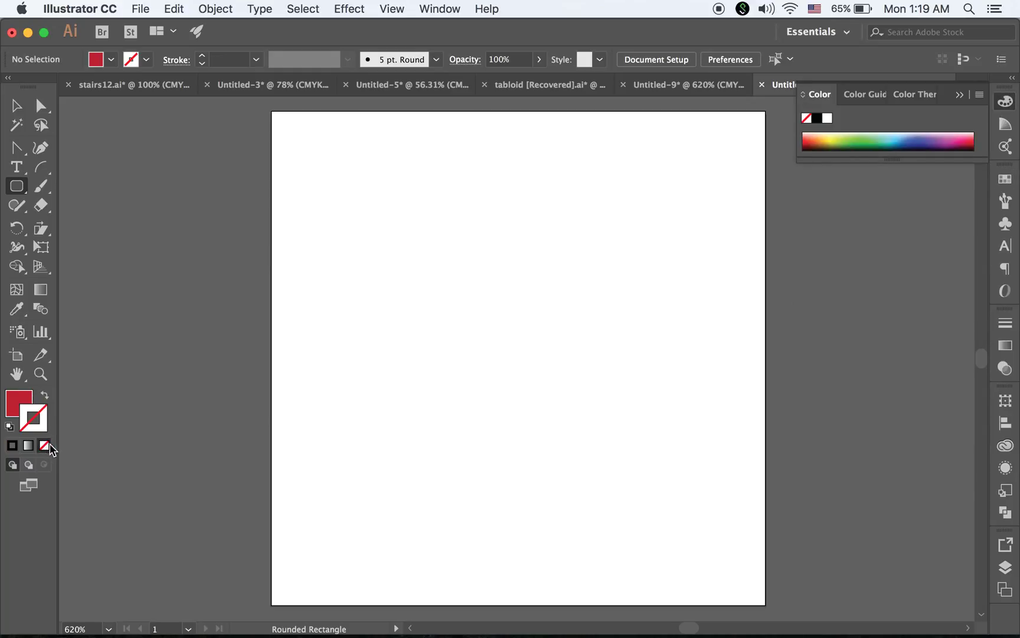
{"action": "left_click", "coordinate": [22, 399]}
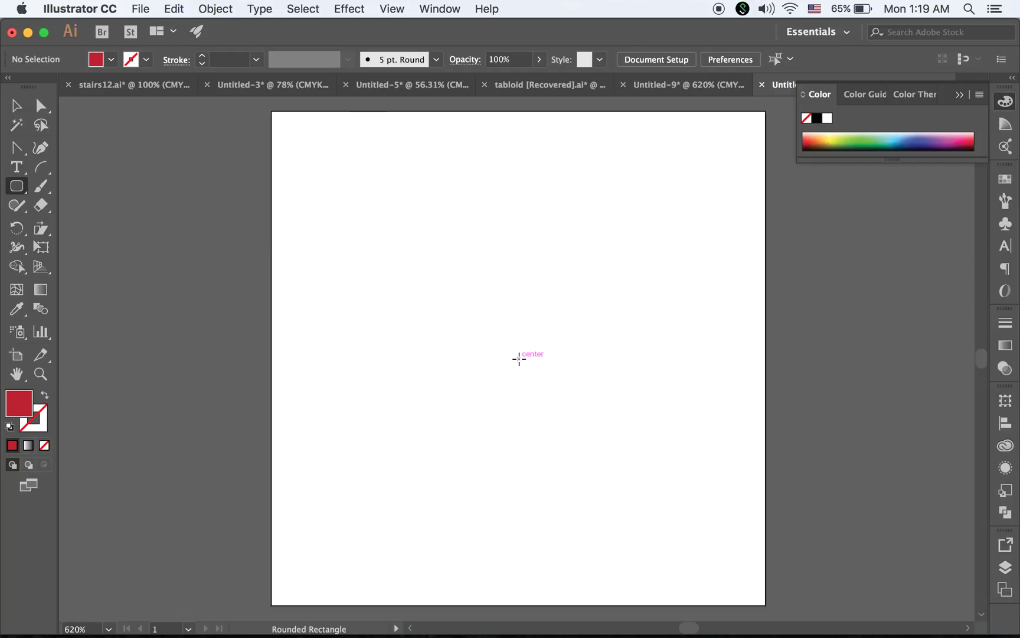
{"action": "left_click_drag", "start_coordinate": [543, 358], "coordinate": [765, 315]}
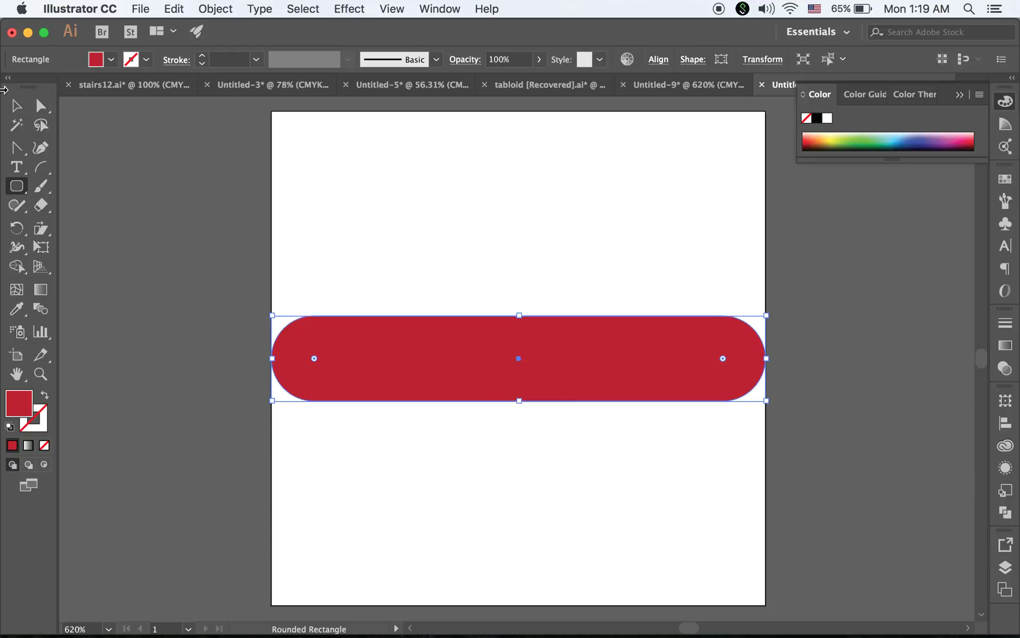
{"action": "key", "text": "v"}
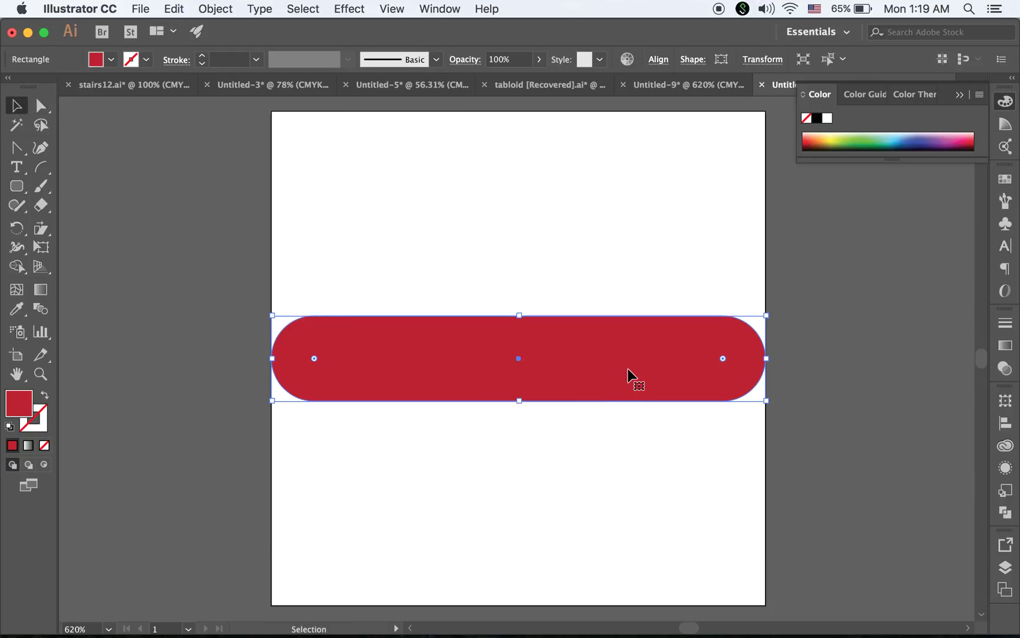
Copy the pill into three bars, distribute them by vertical centre, and nudge them up about 20 px.
{"action": "left_click_drag", "start_coordinate": [628, 369], "coordinate": [630, 525]}
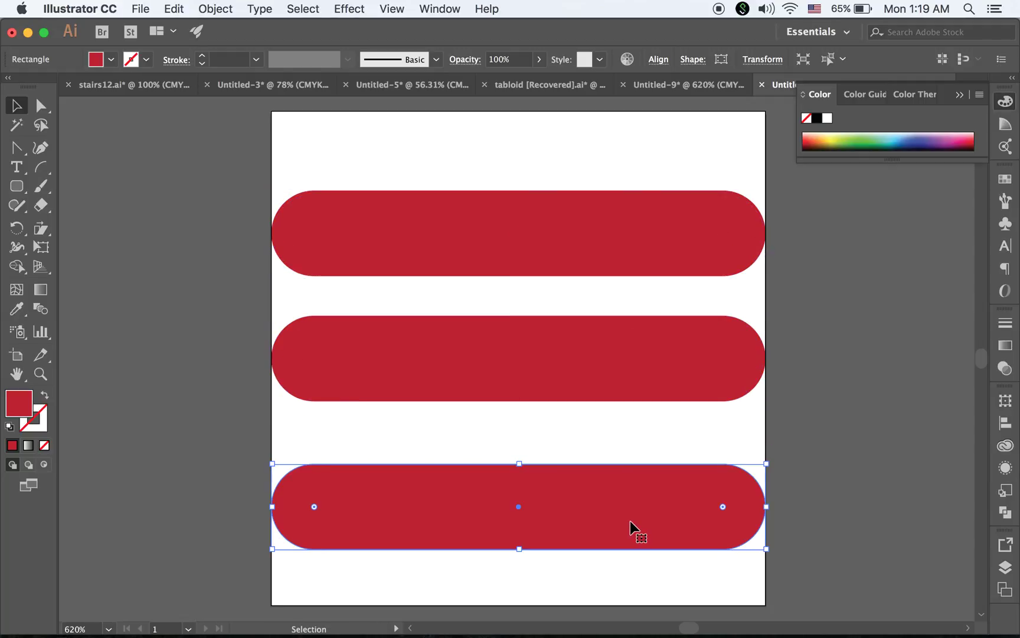
{"action": "left_click_drag", "start_coordinate": [186, 192], "coordinate": [573, 493]}
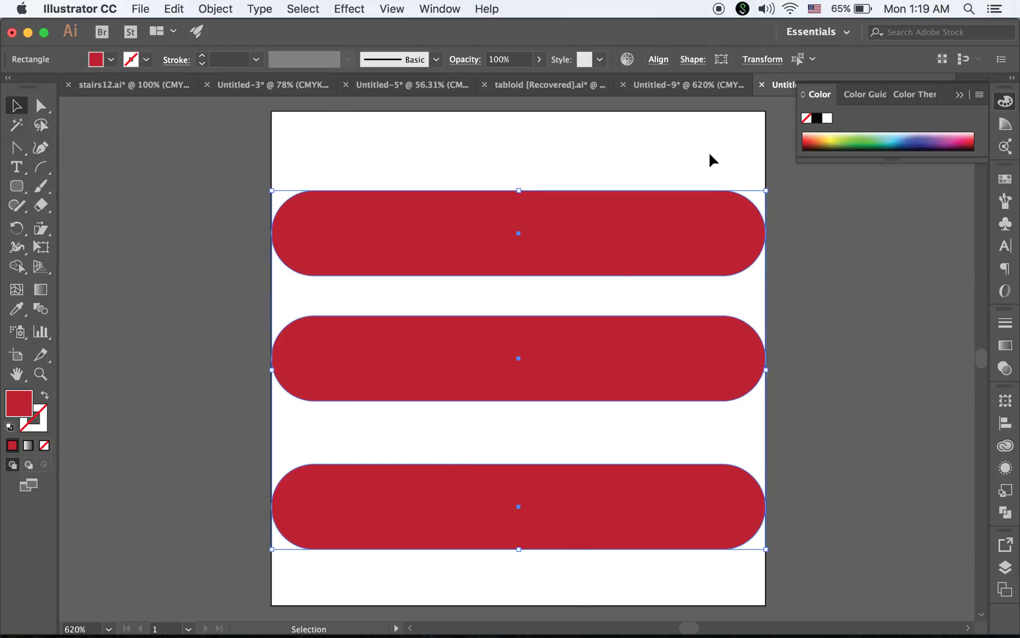
{"action": "left_click", "coordinate": [659, 61]}
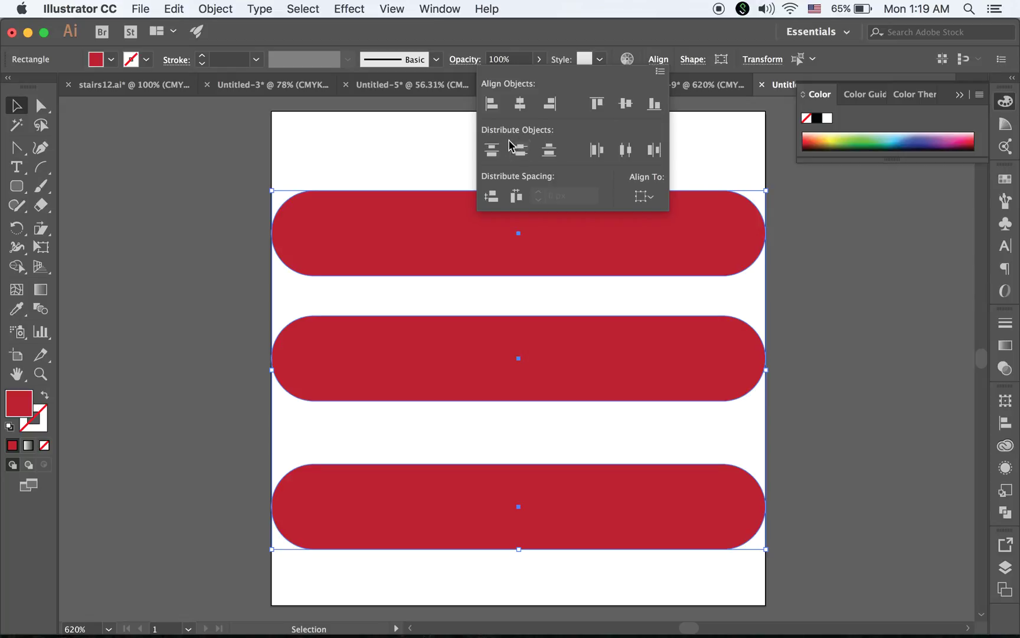
{"action": "left_click", "coordinate": [520, 151]}
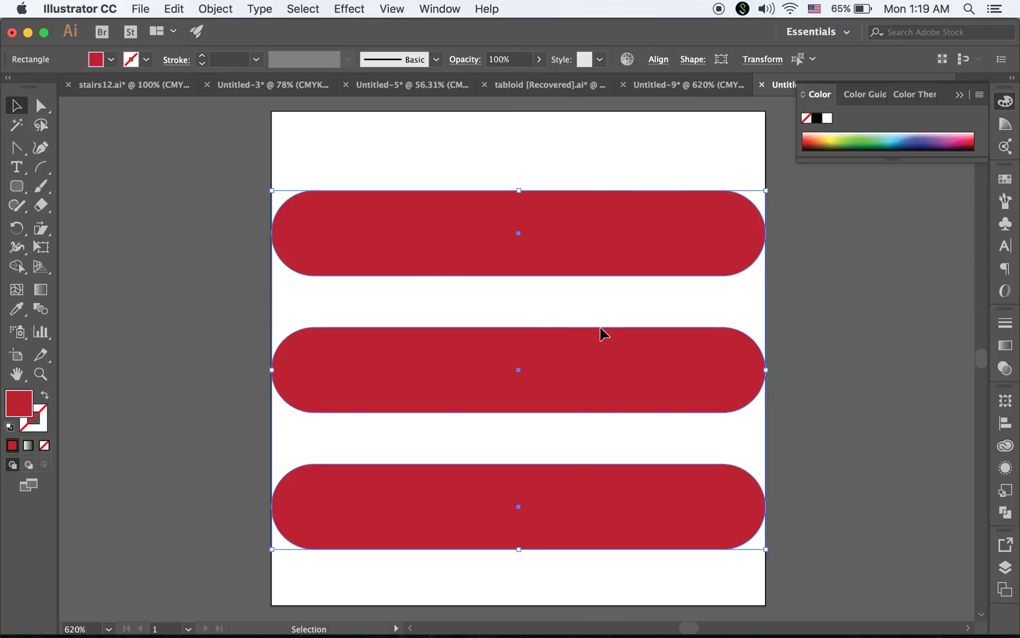
{"action": "left_click_drag", "start_coordinate": [196, 144], "coordinate": [656, 531]}
{"action": "left_click_drag", "start_coordinate": [687, 243], "coordinate": [689, 232]}
{"action": "left_click", "coordinate": [853, 349]}
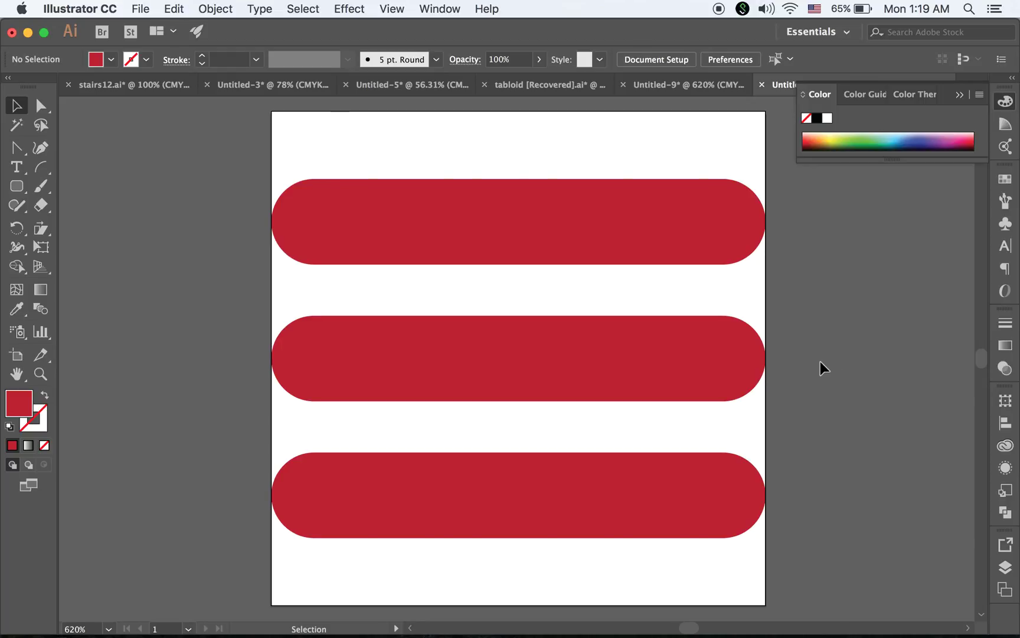
Export the icon through Save for Web (Legacy) as a PNG-24.
{"action": "left_click", "coordinate": [152, 7]}
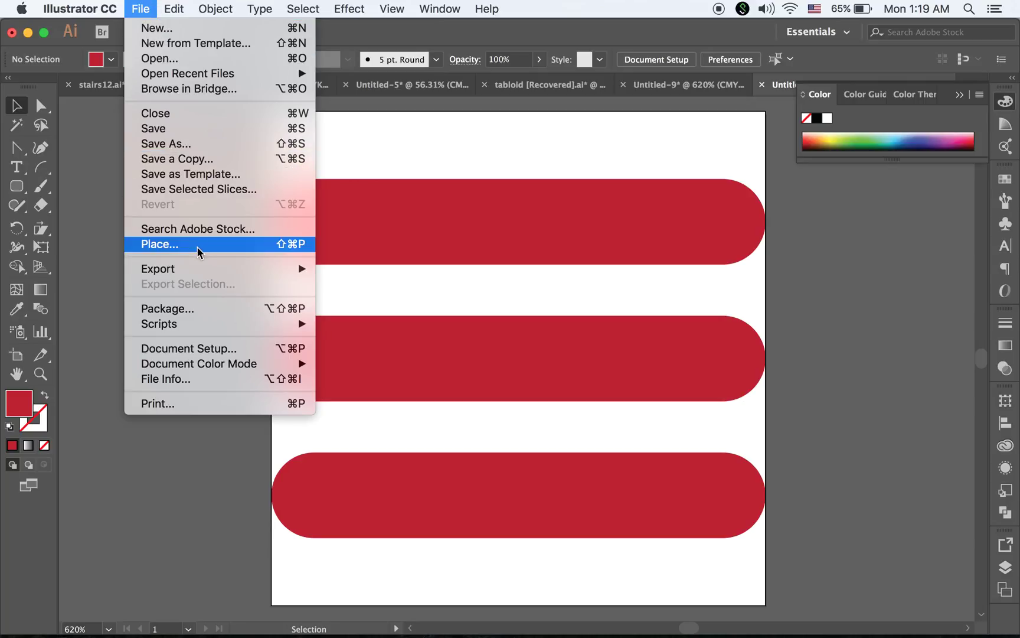
{"action": "mouse_move", "coordinate": [220, 275]}
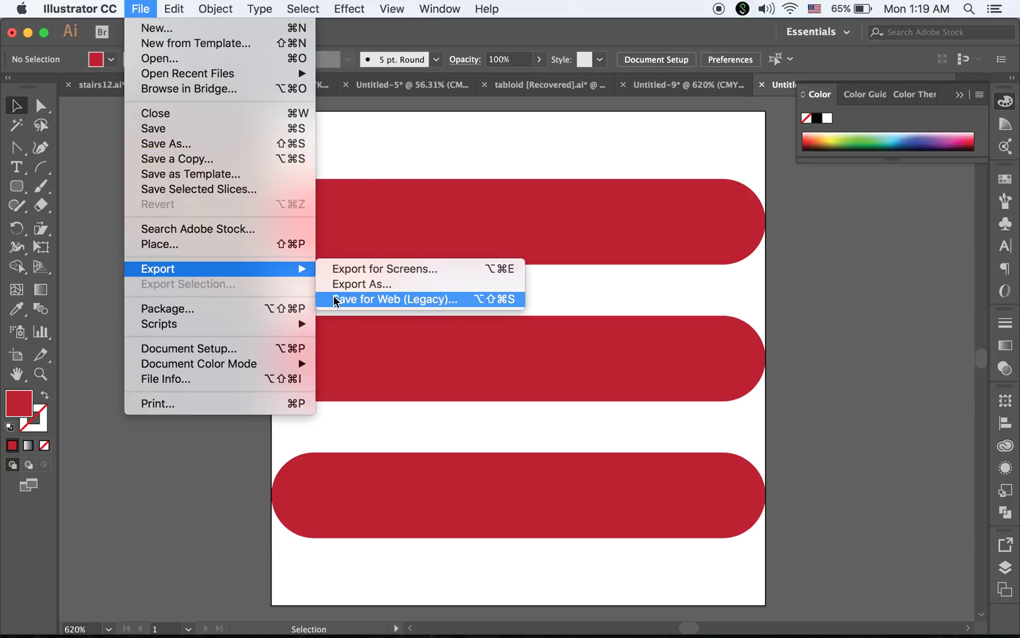
{"action": "left_click", "coordinate": [875, 375]}
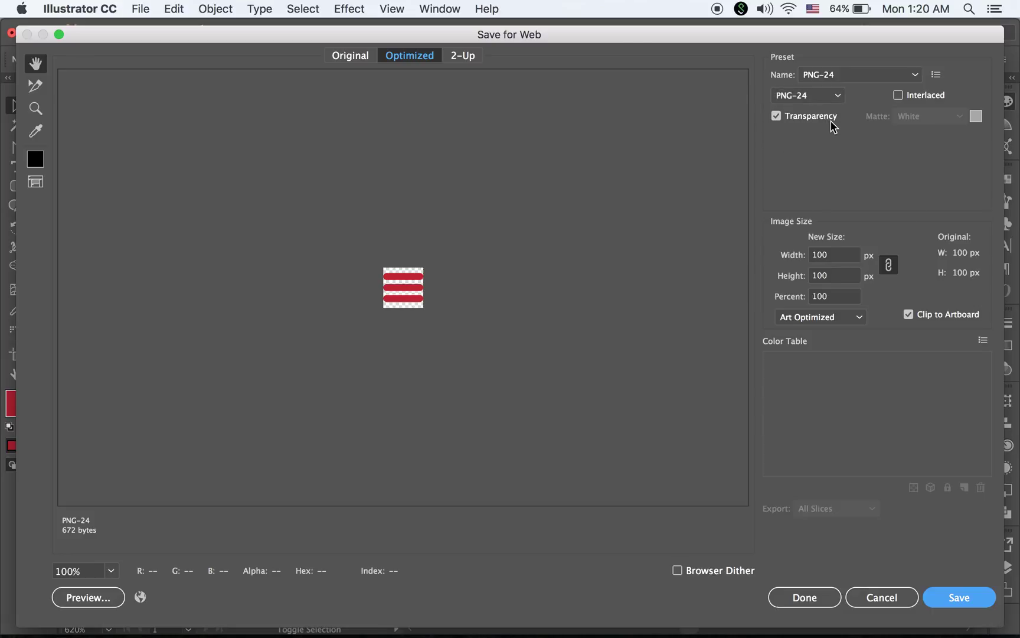
{"action": "left_click", "coordinate": [968, 600]}
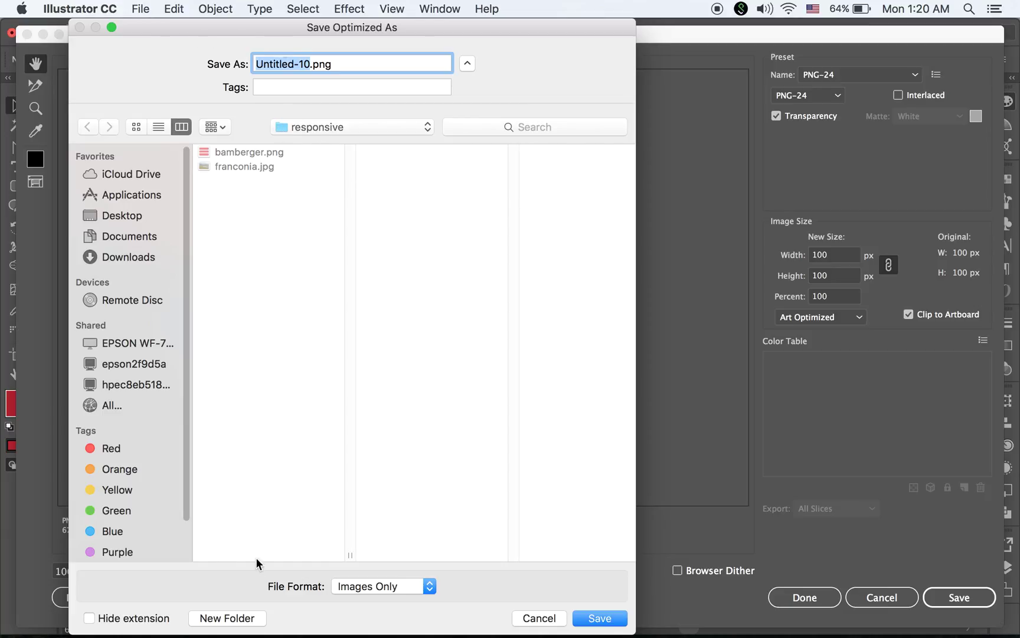
Create a redwood folder on the Desktop and save the icon there as hamburger.png.
{"action": "mouse_move", "coordinate": [204, 632]}
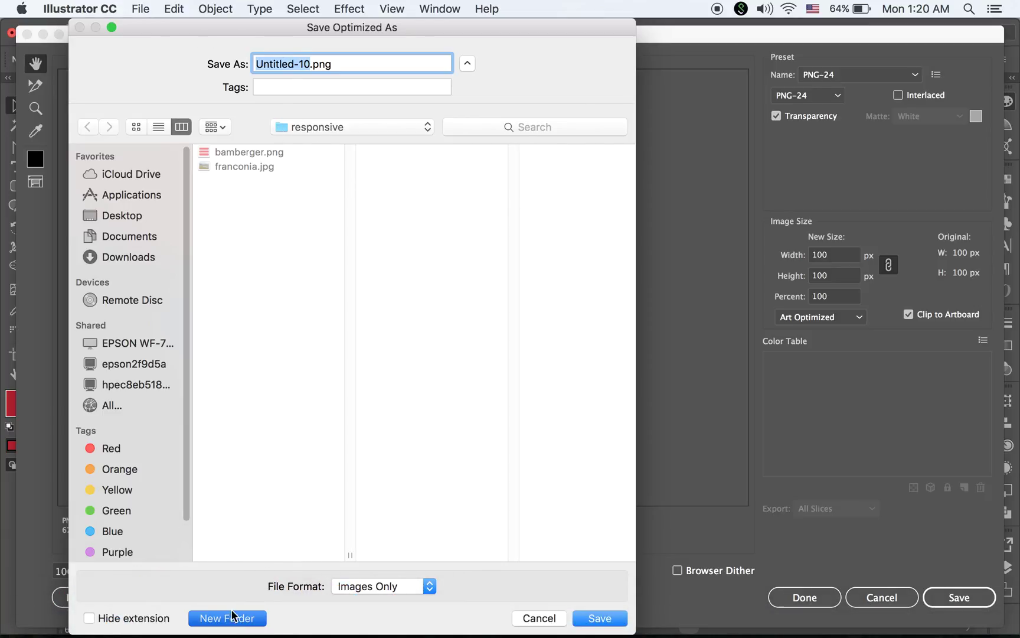
{"action": "left_click", "coordinate": [227, 617]}
{"action": "left_click", "coordinate": [238, 175]}
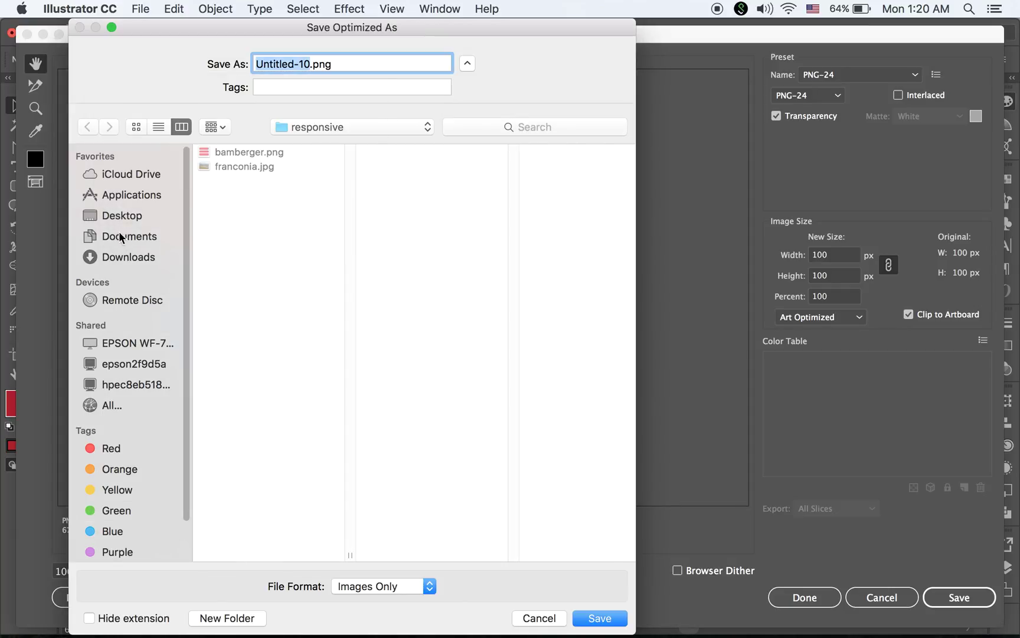
{"action": "left_click", "coordinate": [116, 216]}
{"action": "left_click", "coordinate": [229, 617]}
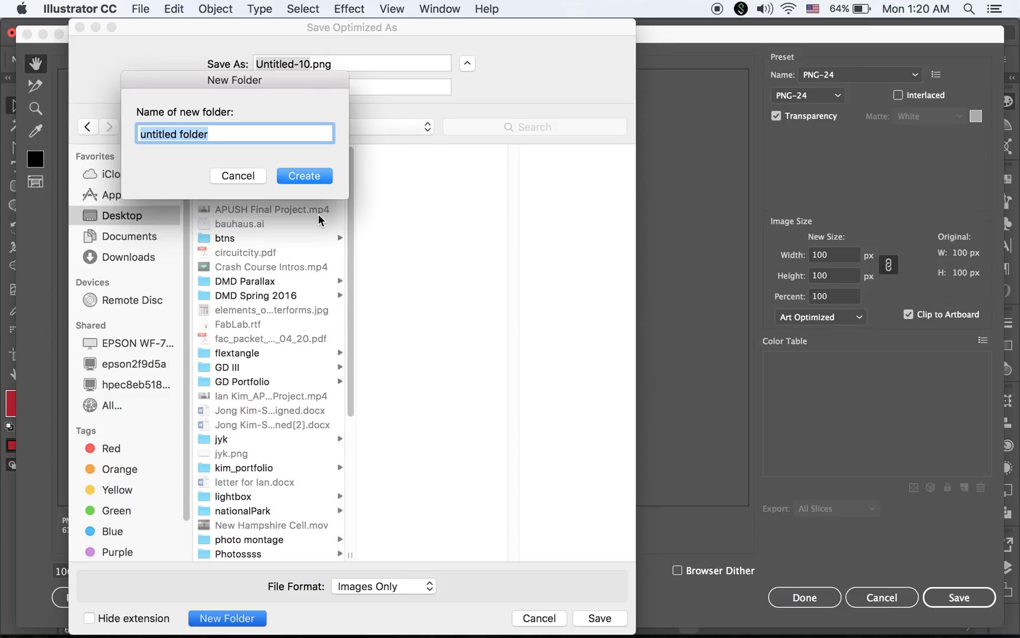
{"action": "type", "text": "redwood"}
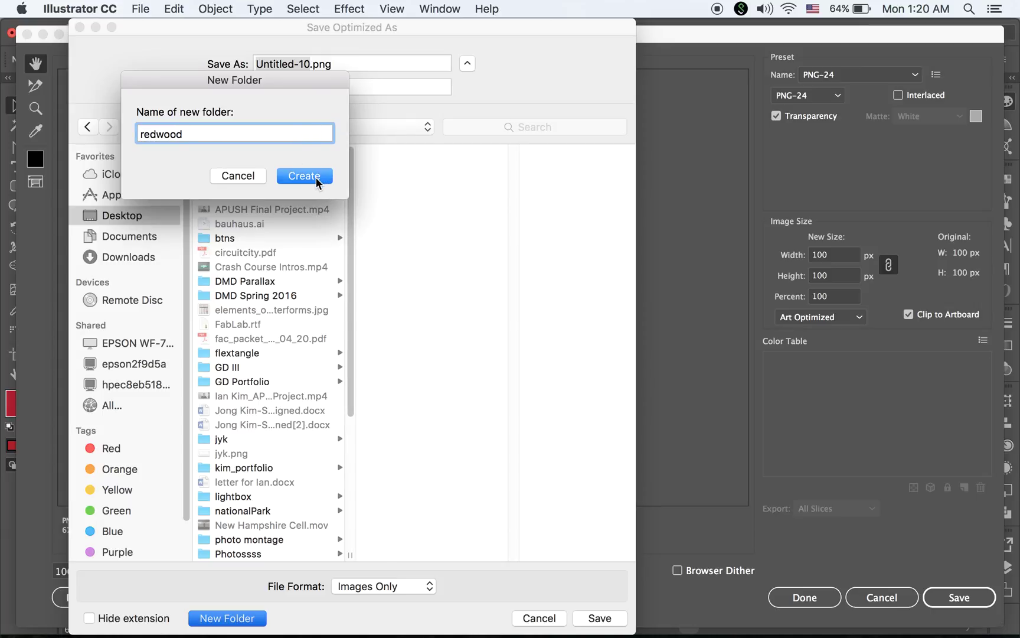
{"action": "left_click", "coordinate": [316, 177]}
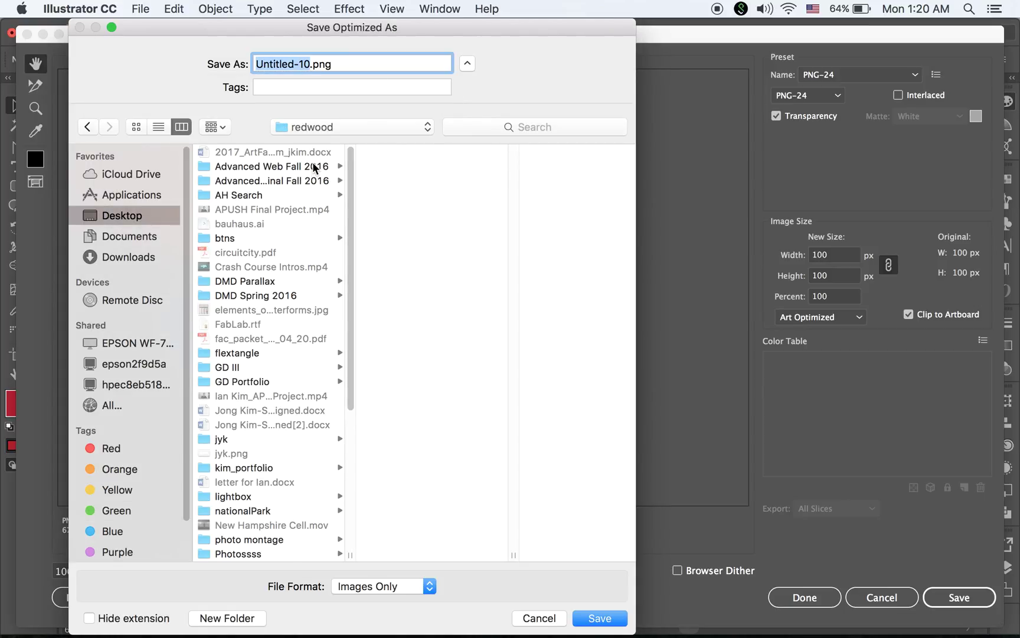
{"action": "type", "text": "hamb"}
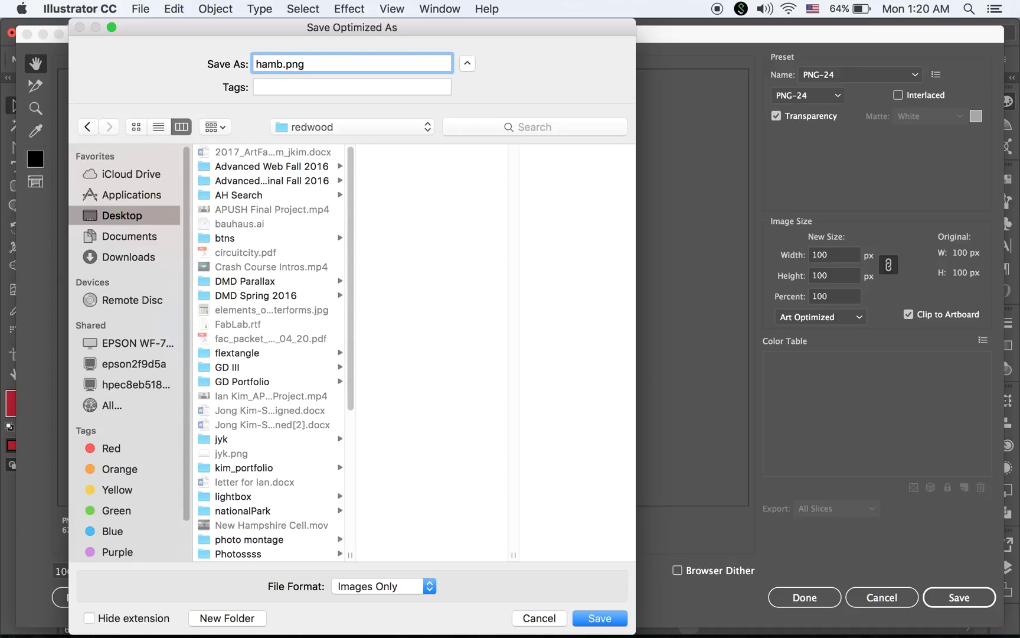
{"action": "type", "text": "urger"}
{"action": "left_click", "coordinate": [601, 618]}
Switch to Chrome and search Google for 'redwood'.
{"action": "mouse_move", "coordinate": [270, 636]}
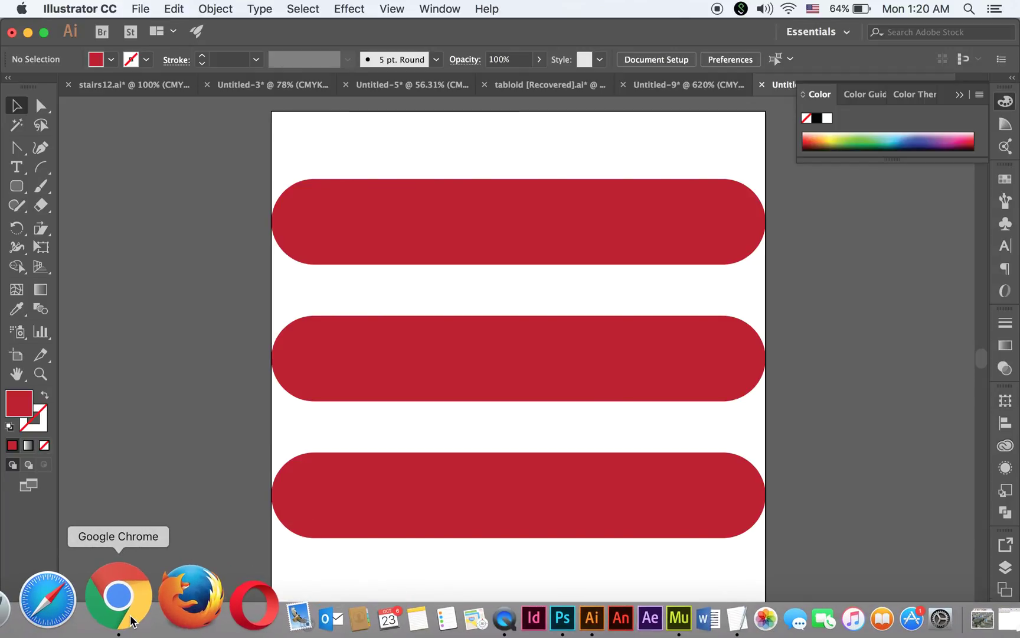
{"action": "left_click", "coordinate": [131, 620]}
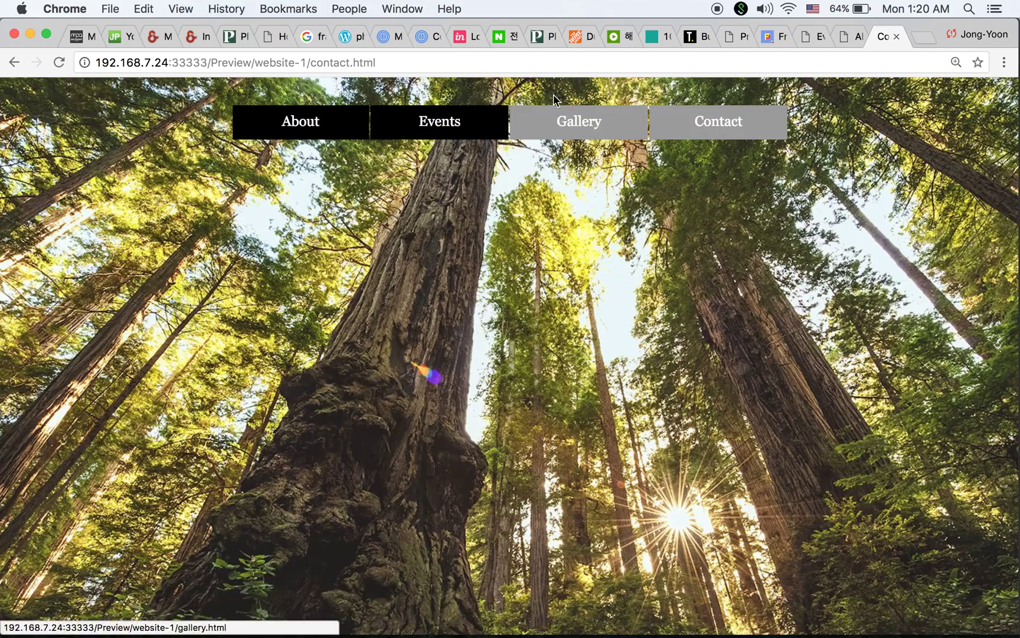
{"action": "left_click", "coordinate": [565, 64]}
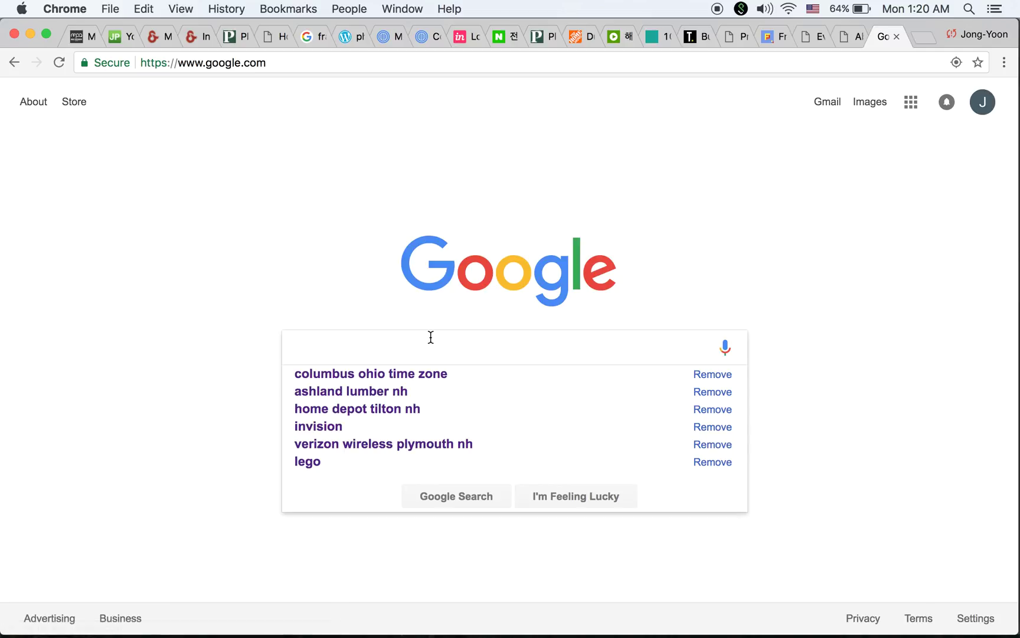
{"action": "type", "text": "redwoo"}
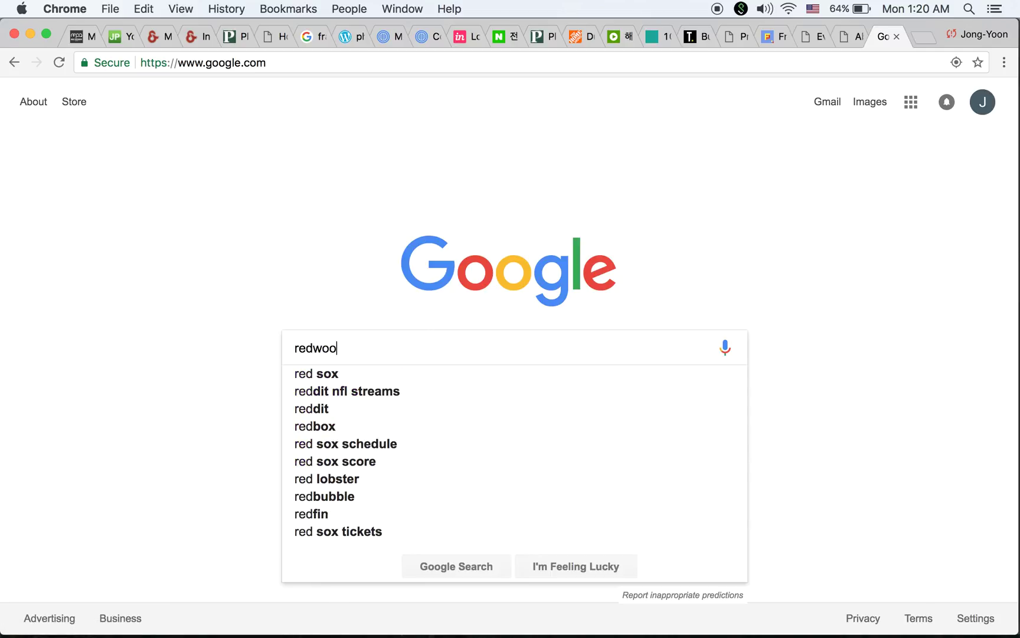
{"action": "type", "text": "d"}
{"action": "key", "text": "Return"}
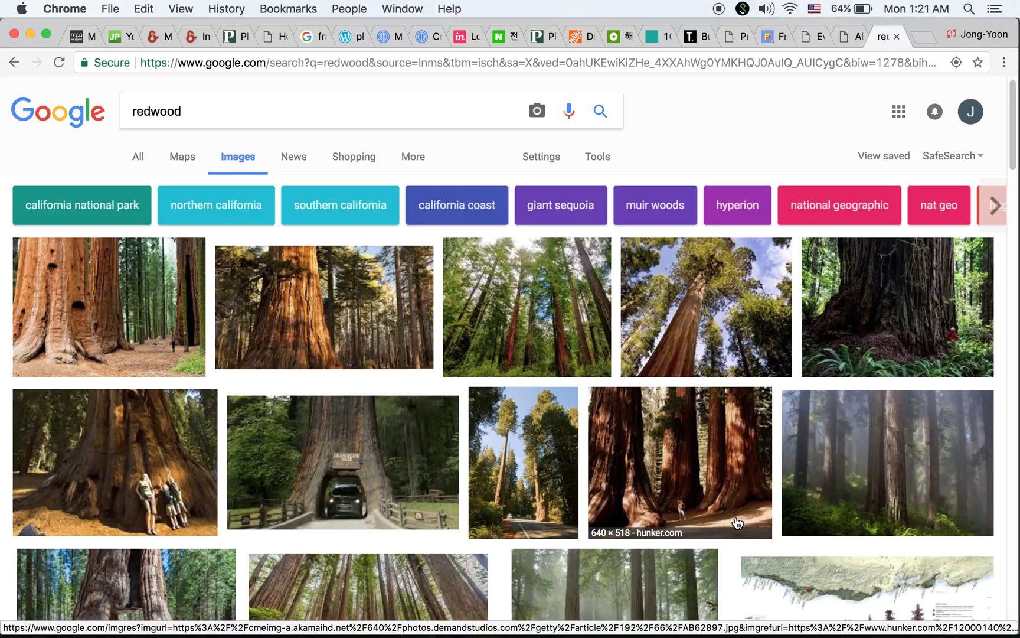
{"action": "scroll", "coordinate": [684, 508], "scroll_direction": "down", "scroll_amount": 3}
{"action": "scroll", "coordinate": [590, 505], "scroll_direction": "down", "scroll_amount": 3}
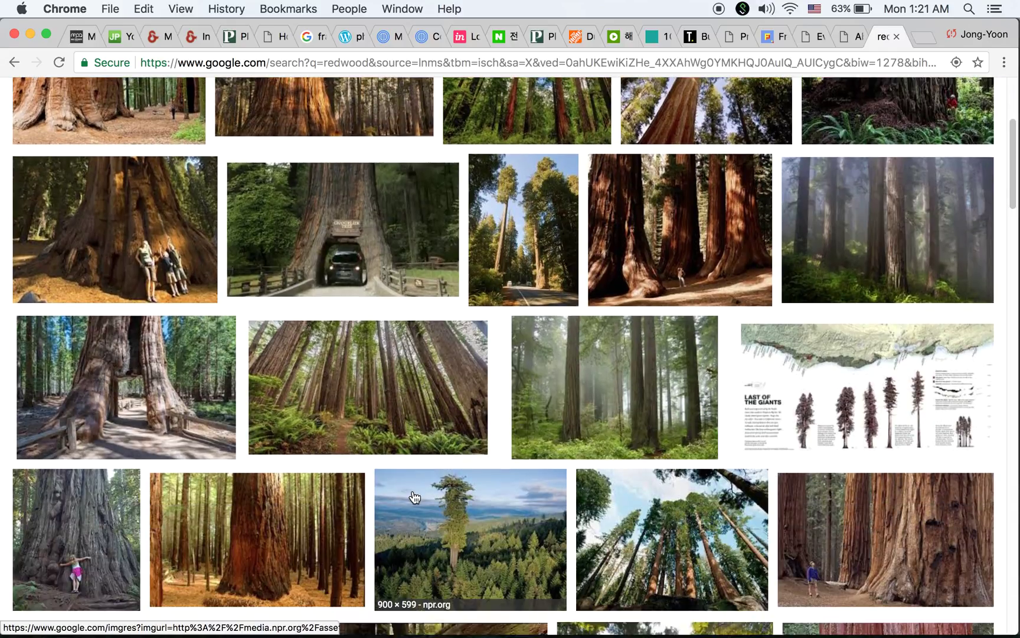
{"action": "scroll", "coordinate": [399, 390], "scroll_direction": "down", "scroll_amount": 3}
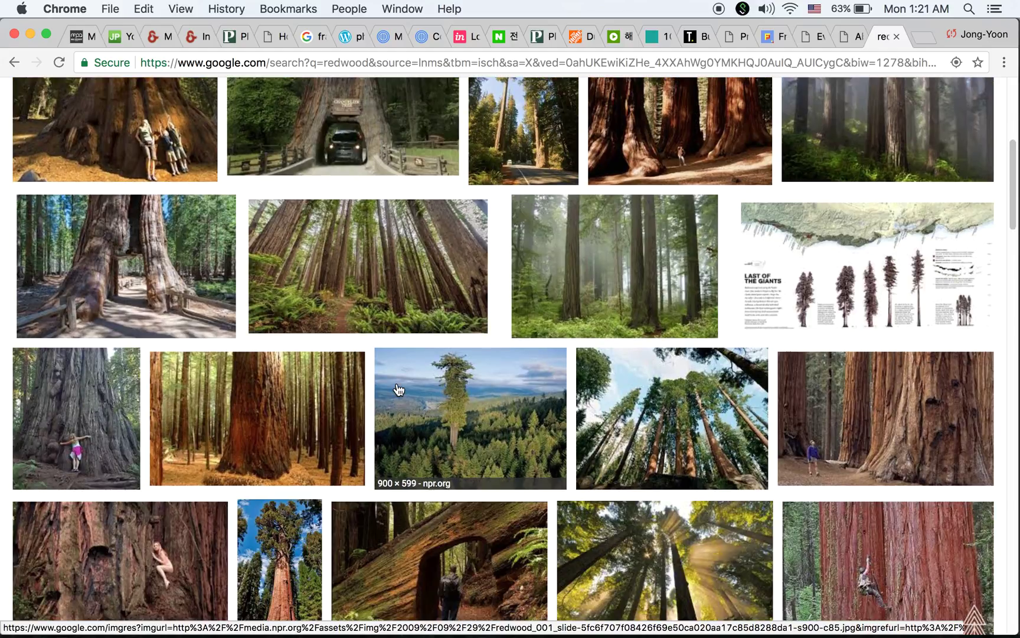
{"action": "scroll", "coordinate": [281, 422], "scroll_direction": "down", "scroll_amount": 3}
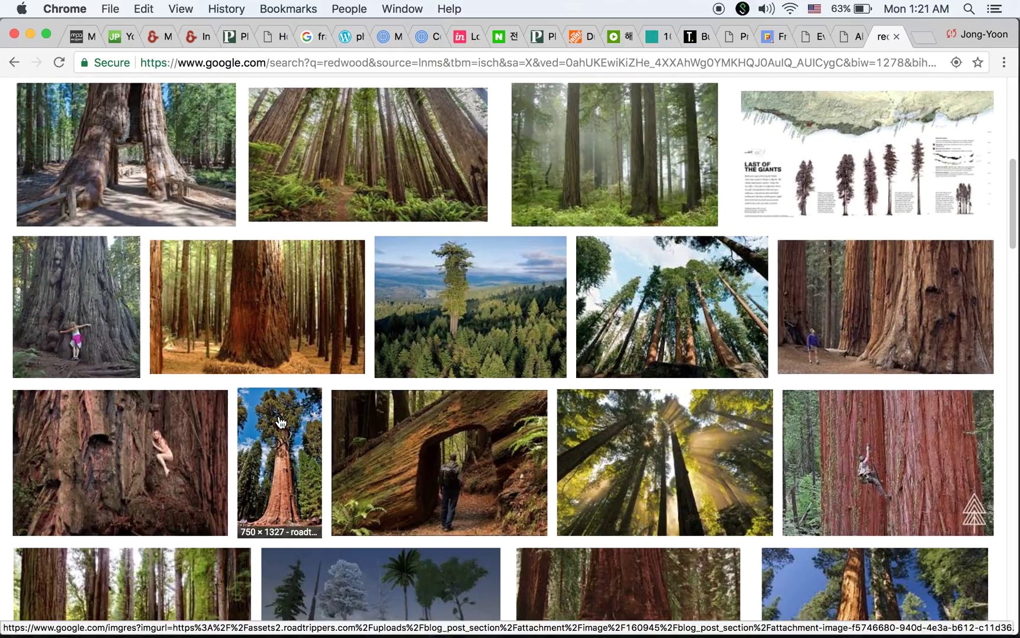
{"action": "scroll", "coordinate": [281, 422], "scroll_direction": "up", "scroll_amount": 12}
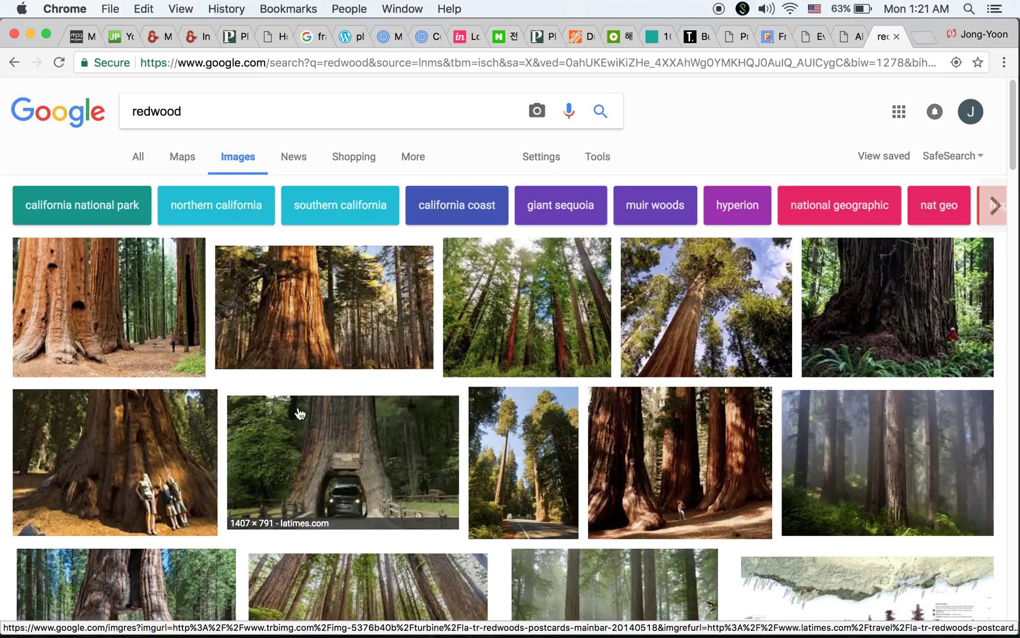
Filter the image results to Large and open the misty savetheredwoods.org forest photo.
{"action": "left_click", "coordinate": [608, 162]}
{"action": "left_click", "coordinate": [156, 188]}
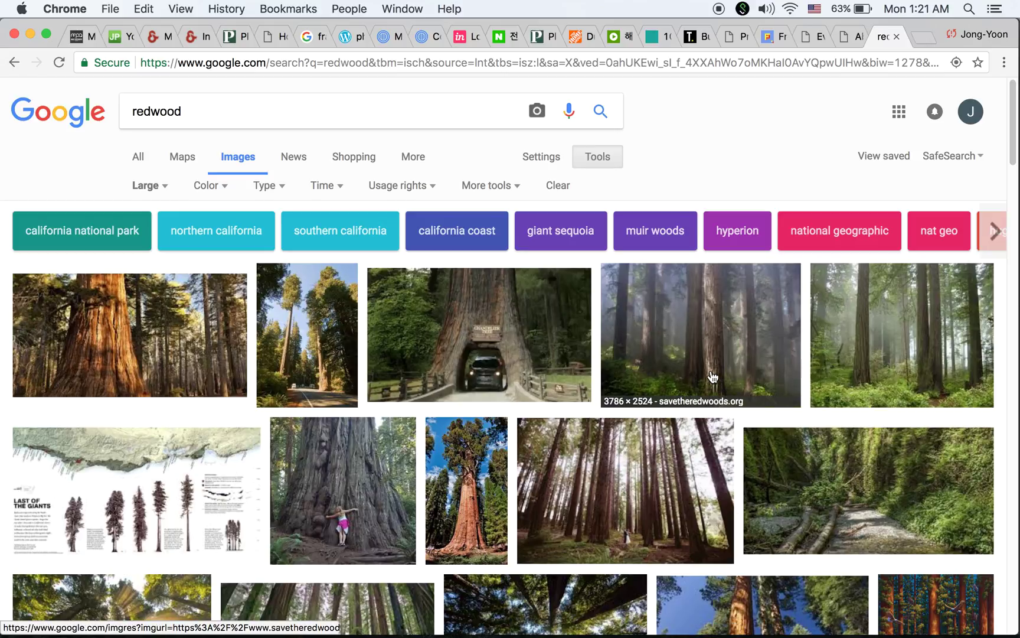
{"action": "left_click", "coordinate": [681, 334]}
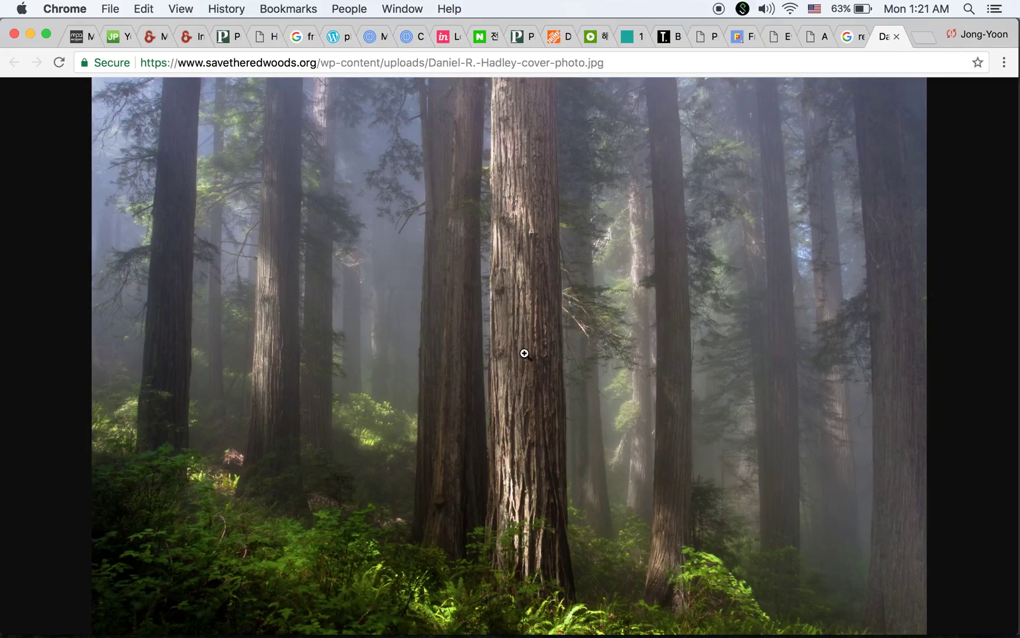
Save the redwood photo as redwood.jpg in the redwood folder, then switch to Muse.
{"action": "right_click", "coordinate": [435, 319]}
{"action": "left_click", "coordinate": [484, 345]}
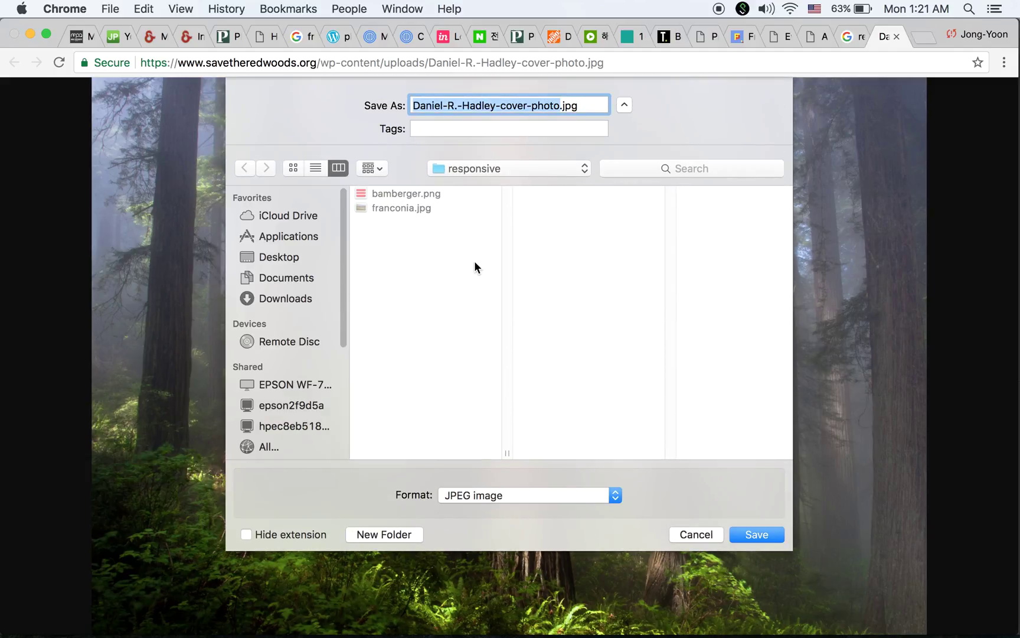
{"action": "left_click", "coordinate": [506, 169]}
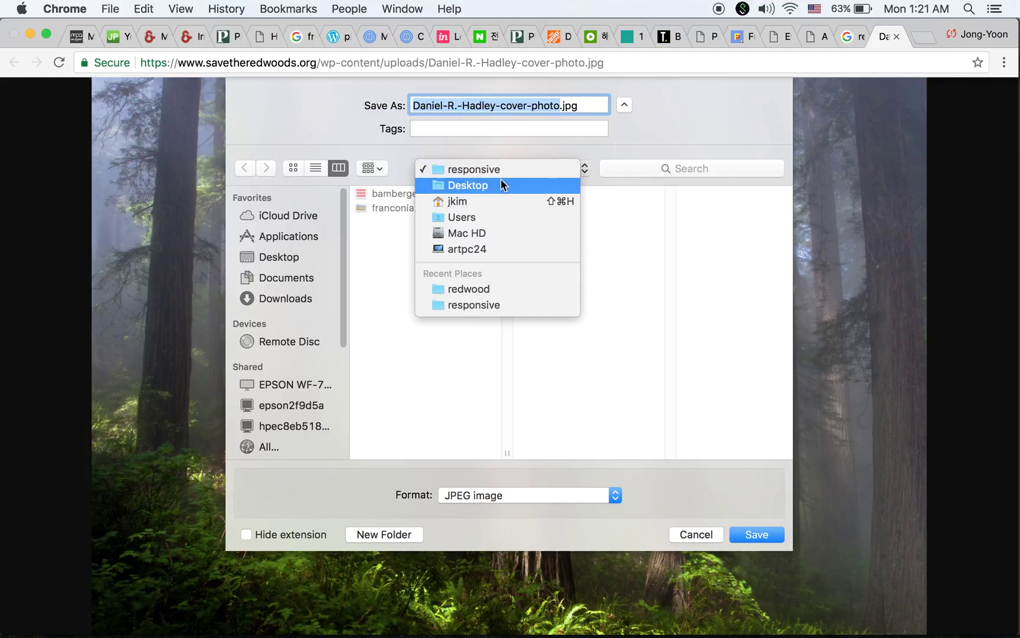
{"action": "left_click", "coordinate": [515, 288]}
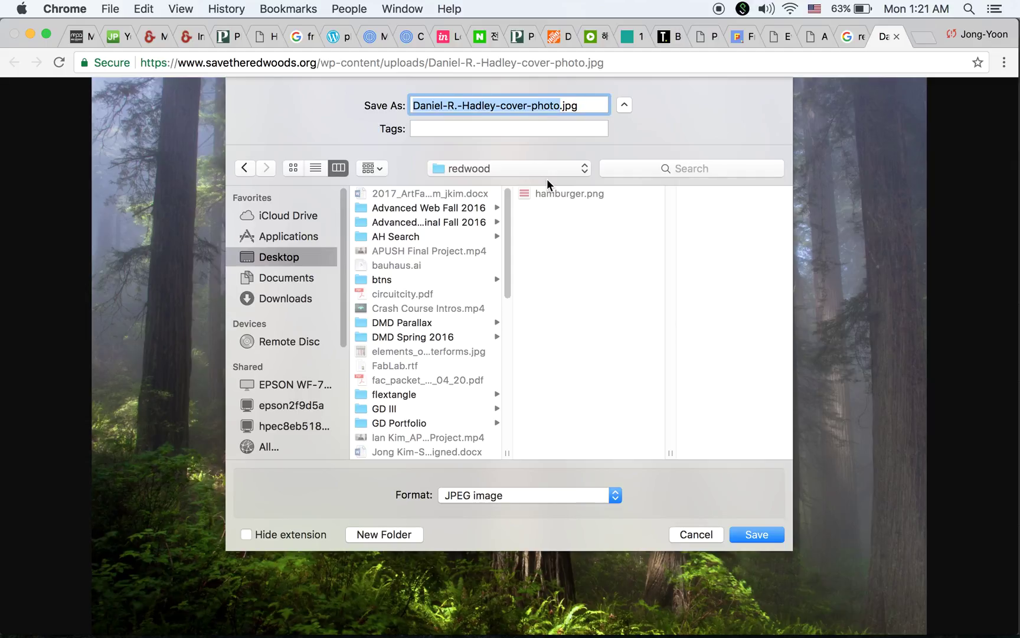
{"action": "type", "text": "redwood"}
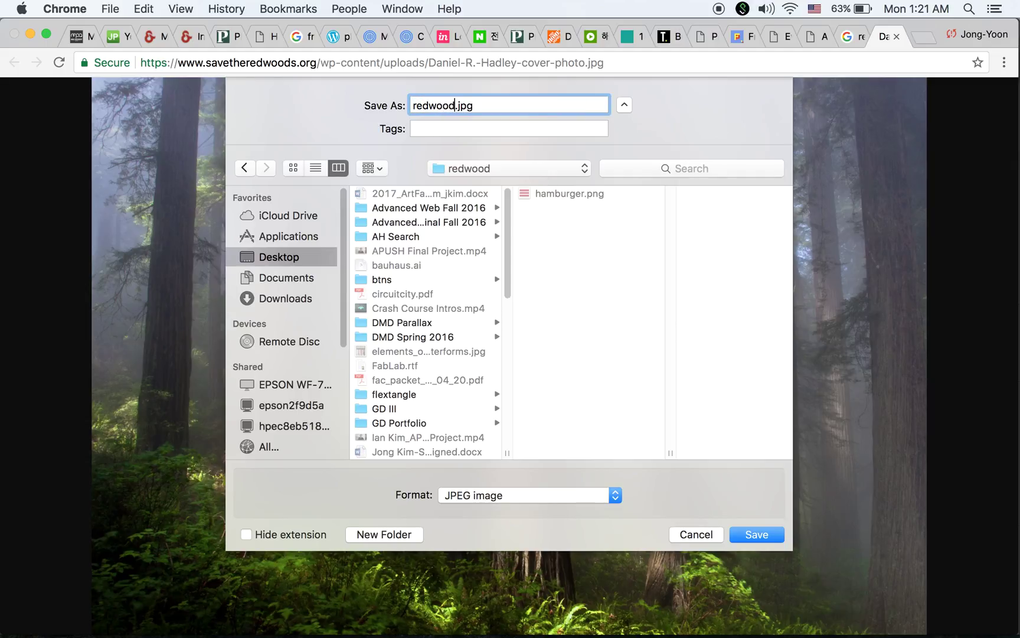
{"action": "left_click", "coordinate": [745, 537]}
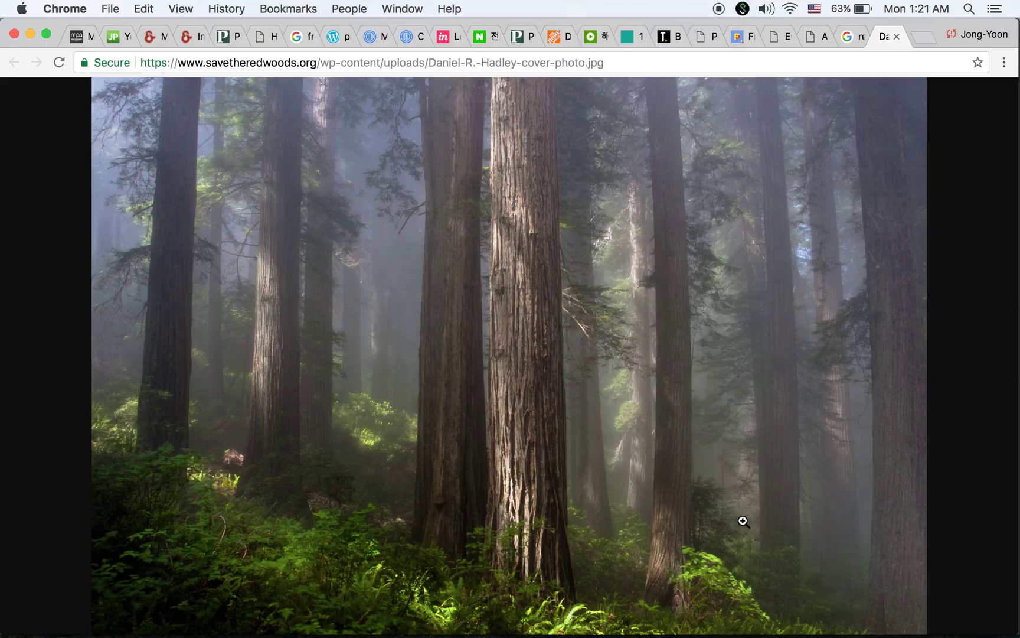
{"action": "mouse_move", "coordinate": [383, 635]}
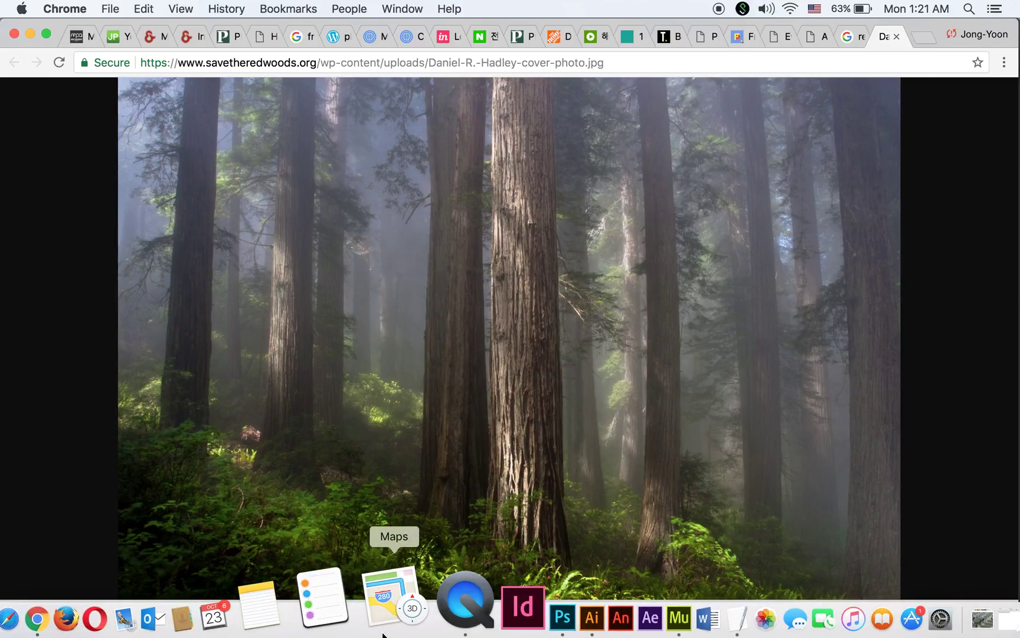
{"action": "left_click", "coordinate": [591, 596]}
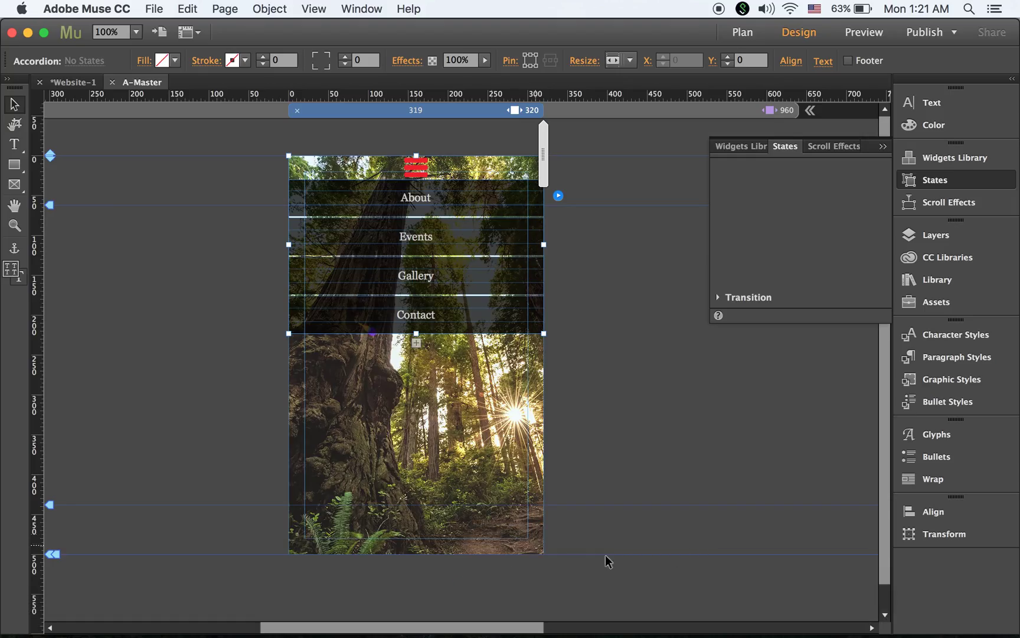
Create a new 960px-wide site and add four pages after Home.
{"action": "key", "text": "super+n"}
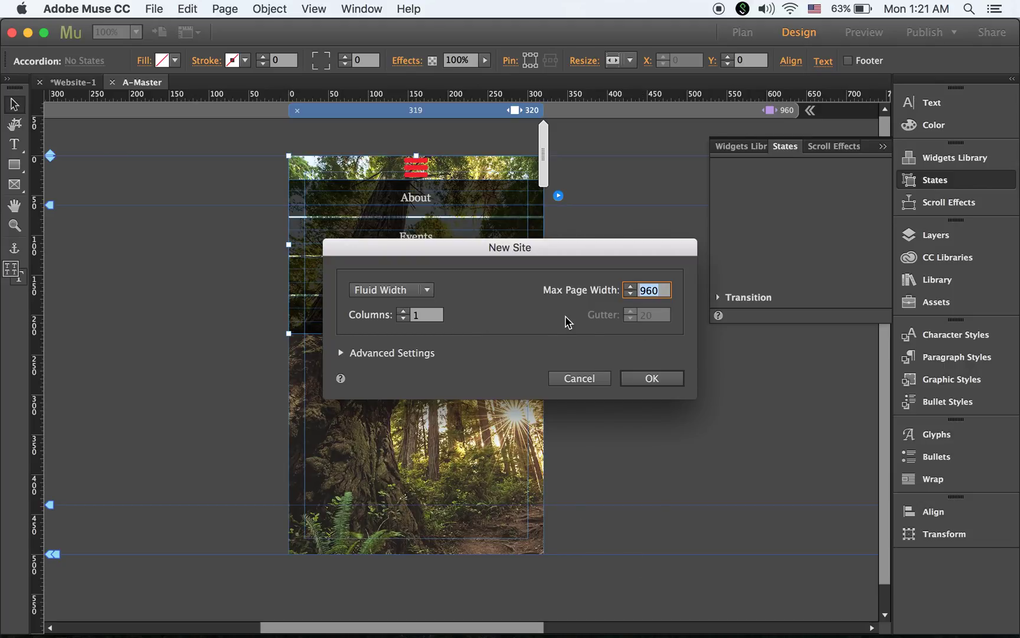
{"action": "left_click", "coordinate": [644, 380]}
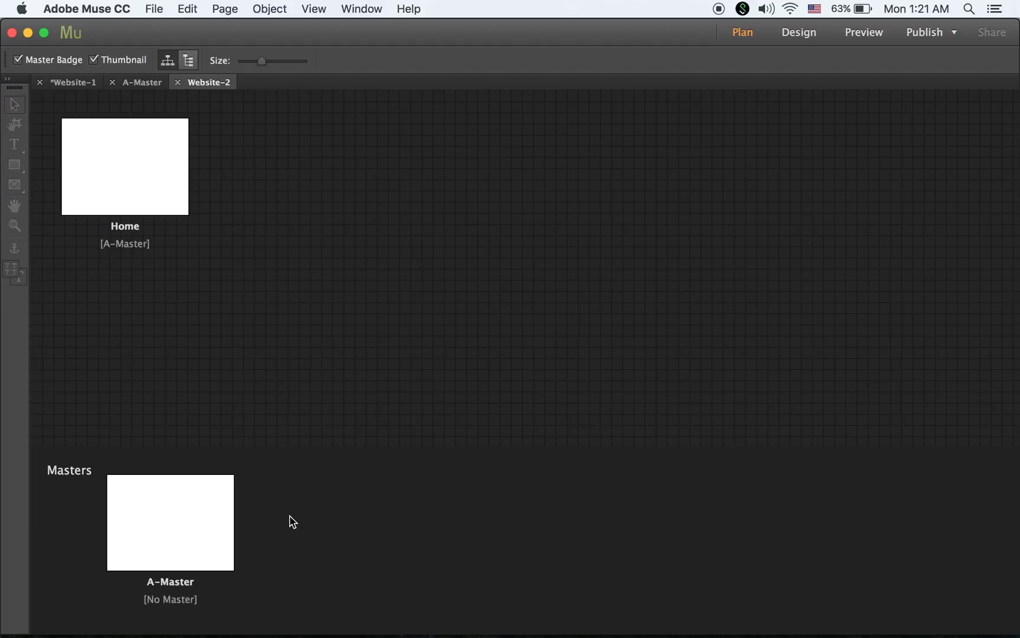
{"action": "left_click", "coordinate": [198, 167]}
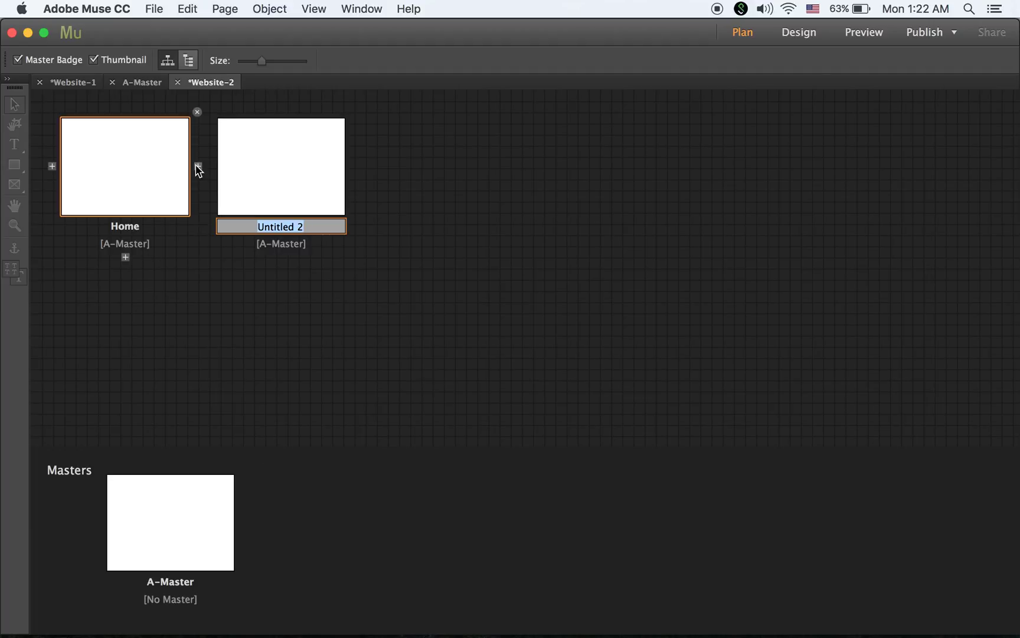
{"action": "left_click", "coordinate": [199, 167]}
{"action": "left_click", "coordinate": [199, 167]}
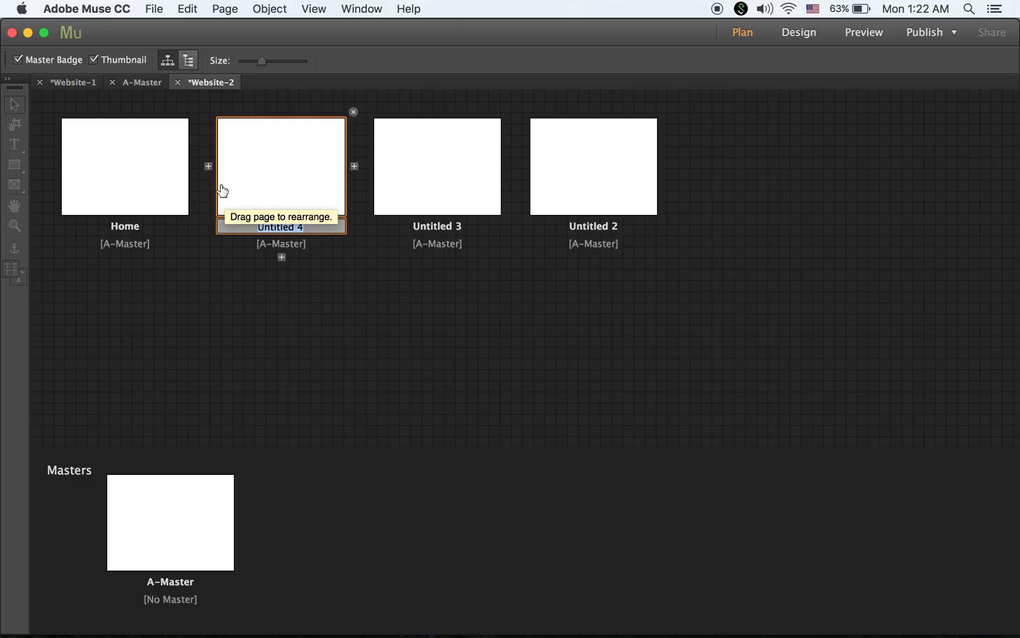
{"action": "left_click", "coordinate": [208, 167]}
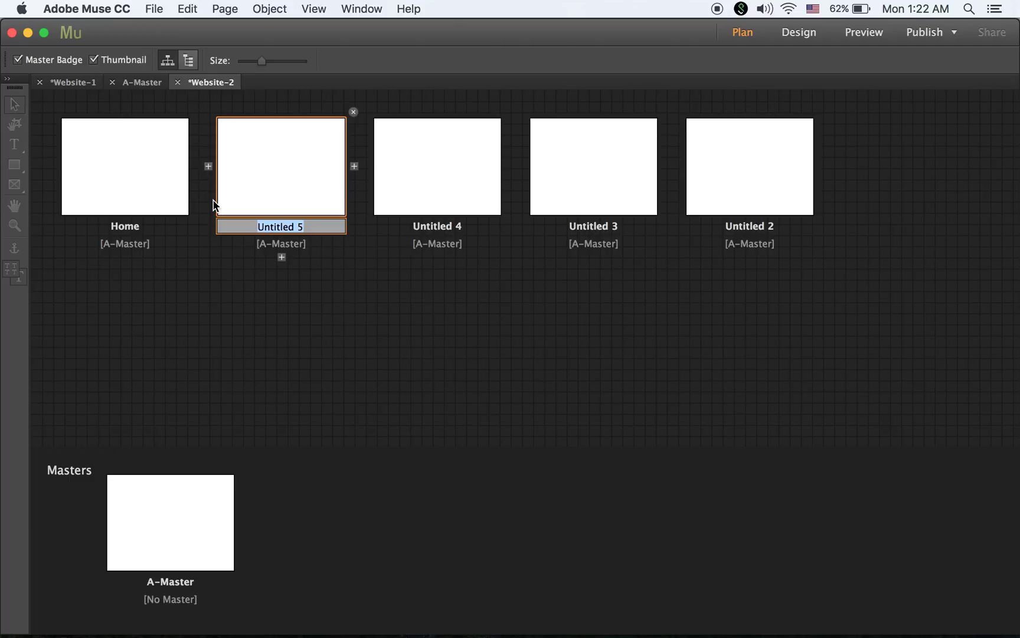
Name the new pages About, Events, Gallery and Contact, then open A-Master.
{"action": "type", "text": "A"}
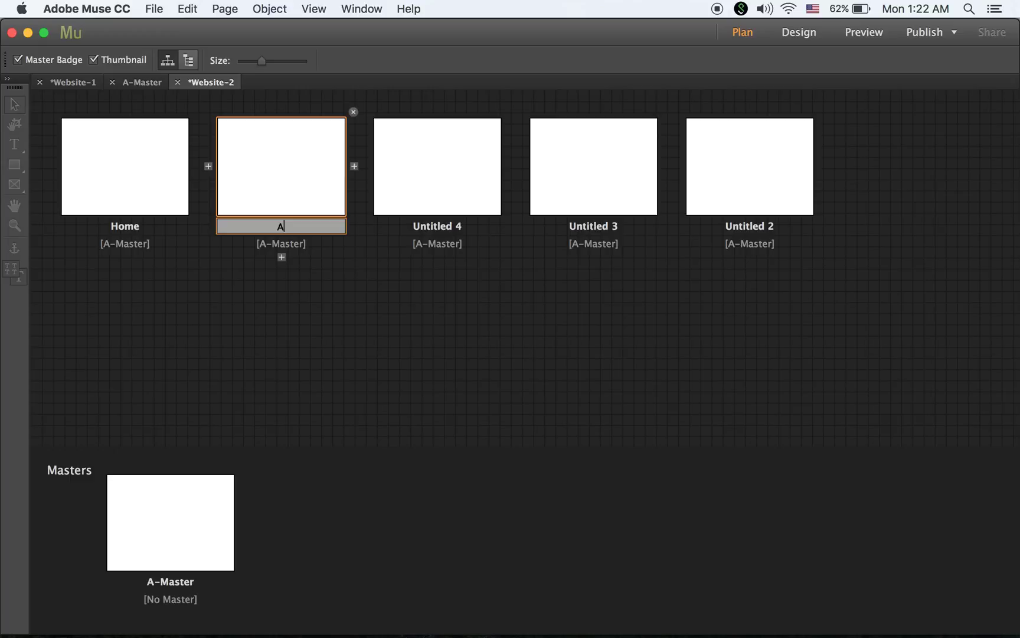
{"action": "type", "text": "bout"}
{"action": "left_click", "coordinate": [447, 229]}
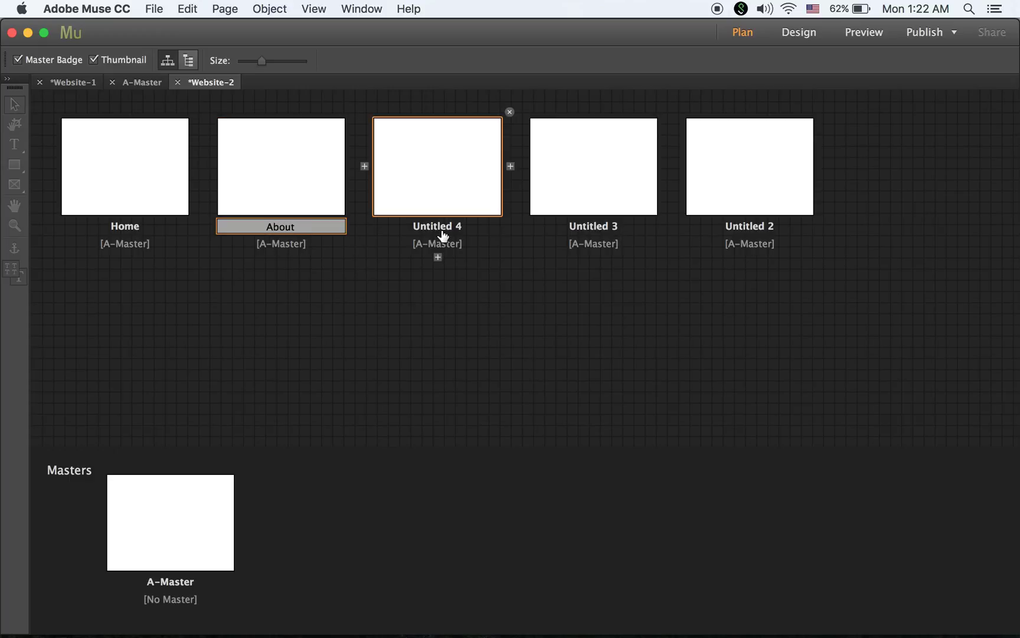
{"action": "left_click", "coordinate": [447, 229]}
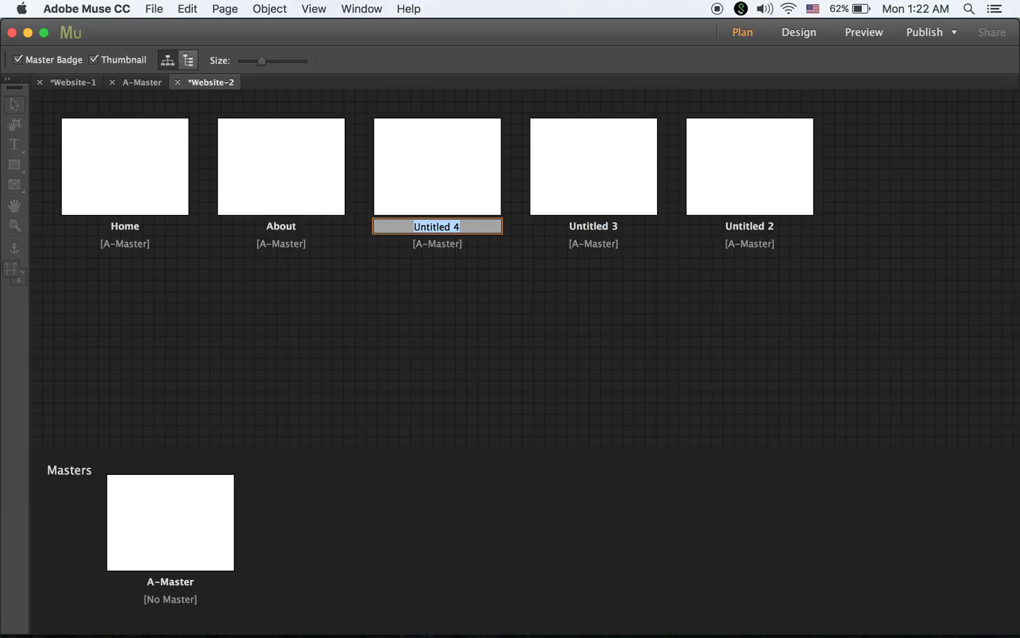
{"action": "type", "text": "G"}
{"action": "type", "text": "vents"}
{"action": "left_click", "coordinate": [610, 227]}
{"action": "type", "text": "G"}
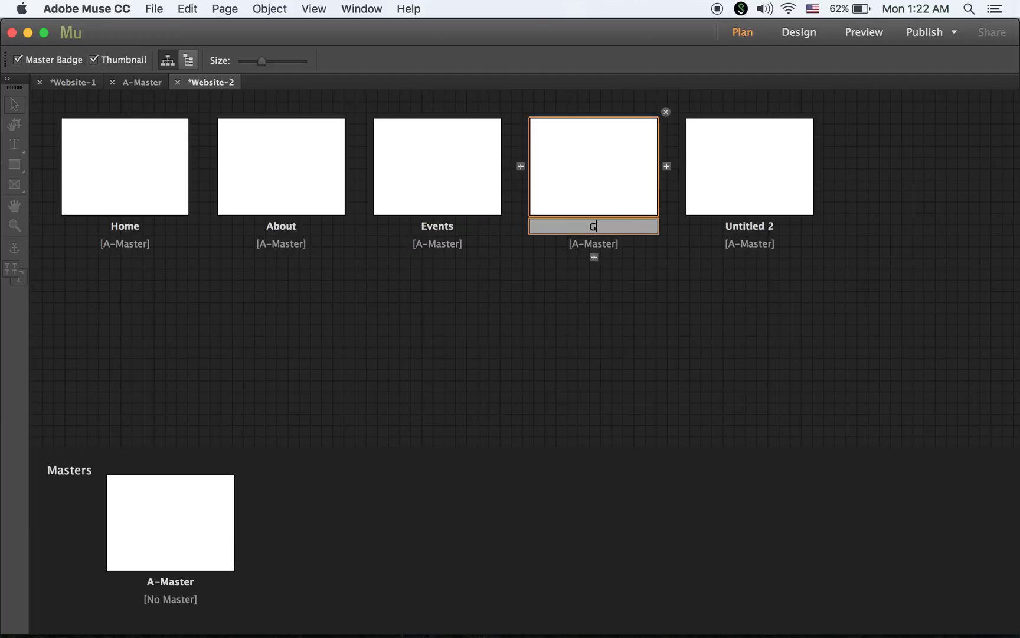
{"action": "type", "text": "allery"}
{"action": "left_click", "coordinate": [740, 228]}
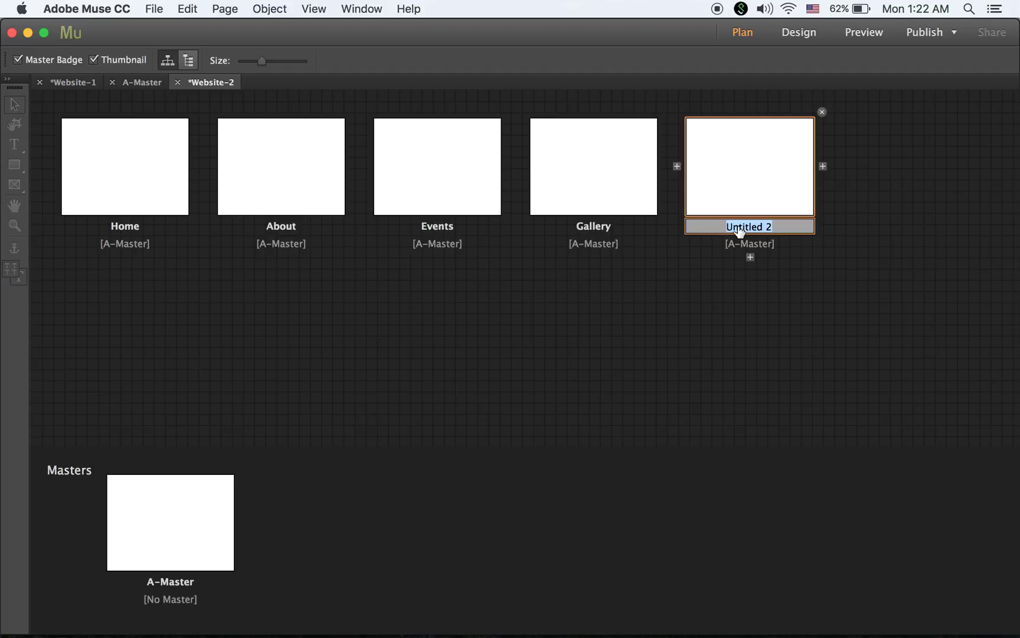
{"action": "type", "text": "Contact"}
{"action": "key", "text": "Return"}
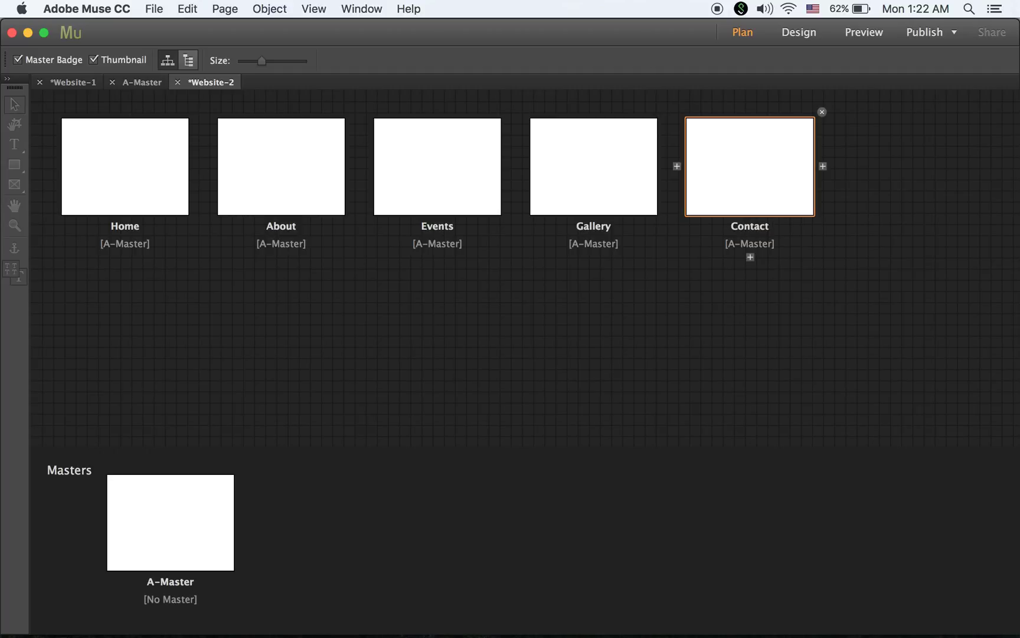
{"action": "double_click", "coordinate": [210, 520]}
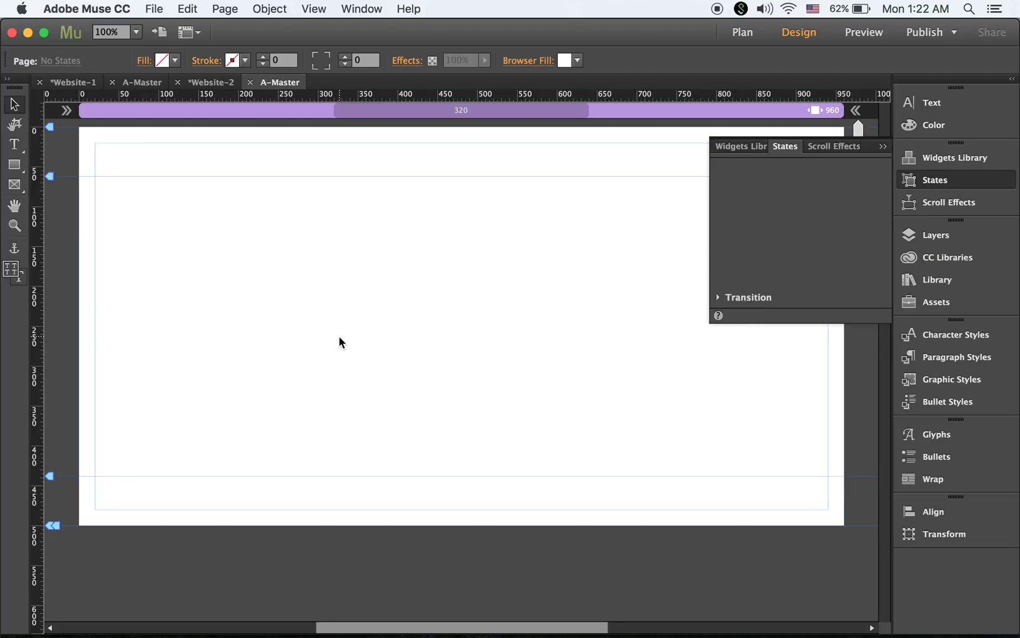
Set redwood.jpg from the redwood folder as A-Master's browser fill with Scale to Fill fitting.
{"action": "left_click", "coordinate": [883, 148]}
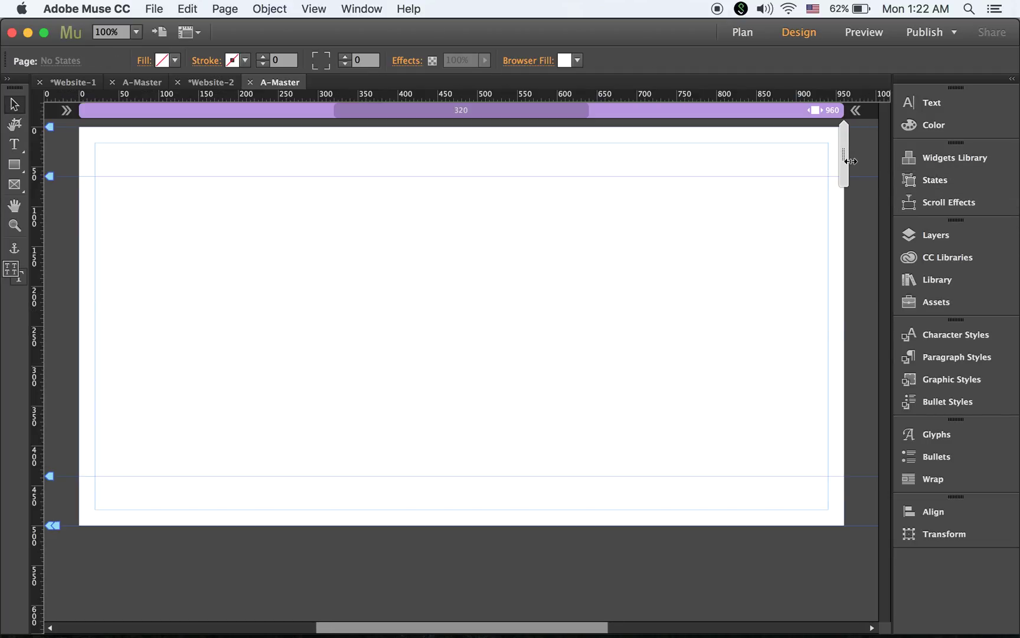
{"action": "left_click", "coordinate": [534, 60]}
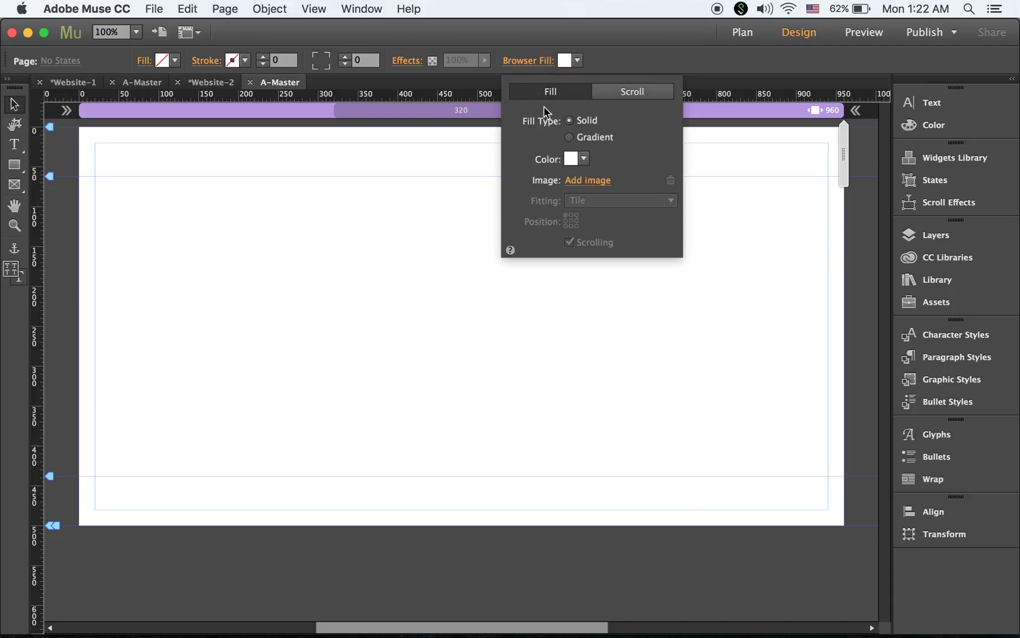
{"action": "left_click", "coordinate": [594, 181]}
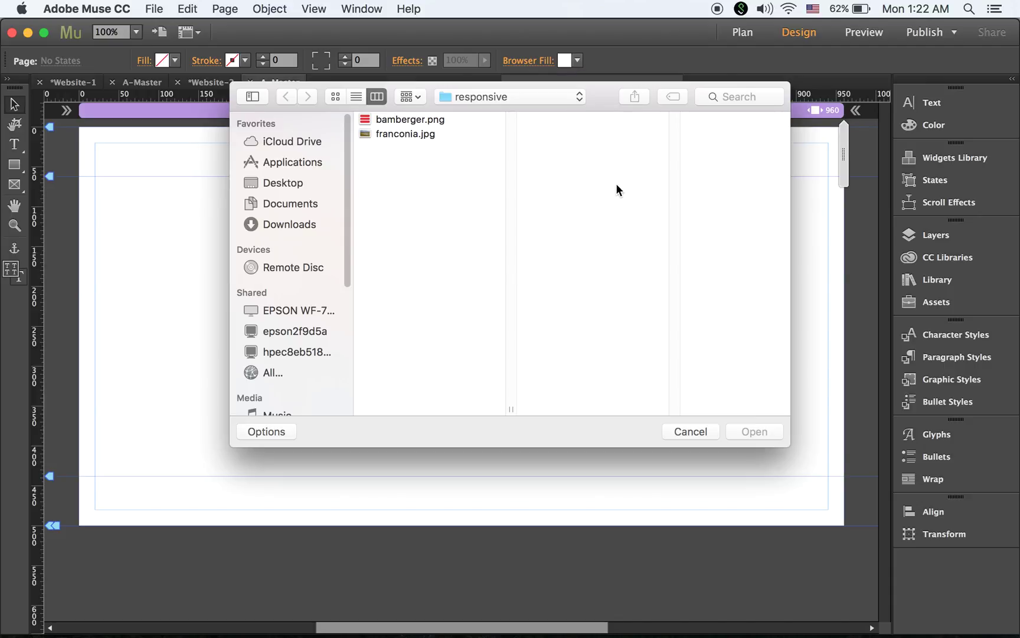
{"action": "left_click", "coordinate": [477, 96]}
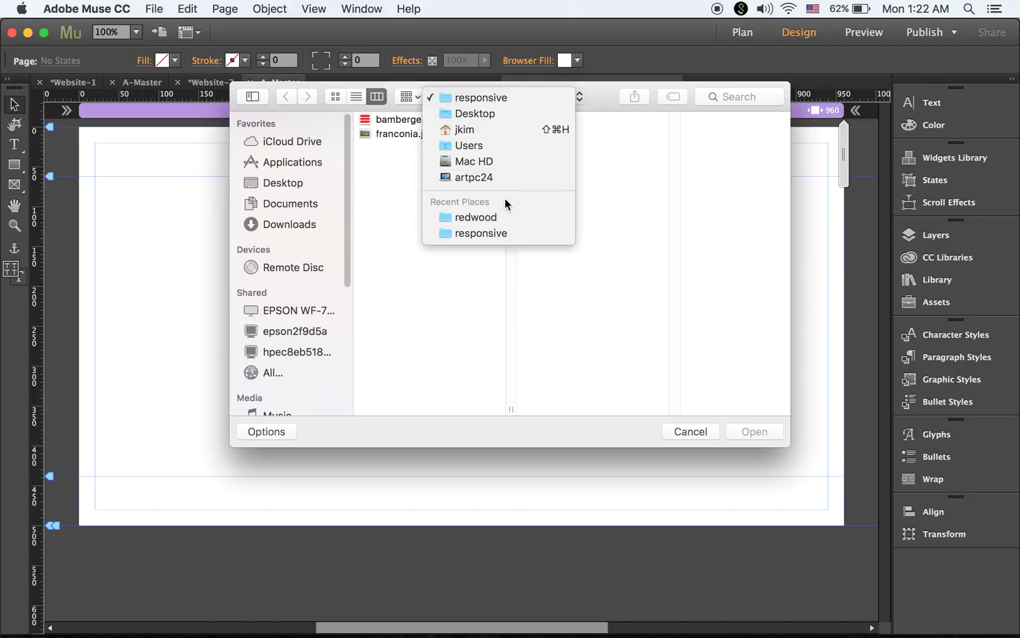
{"action": "left_click", "coordinate": [512, 218]}
{"action": "left_click", "coordinate": [593, 134]}
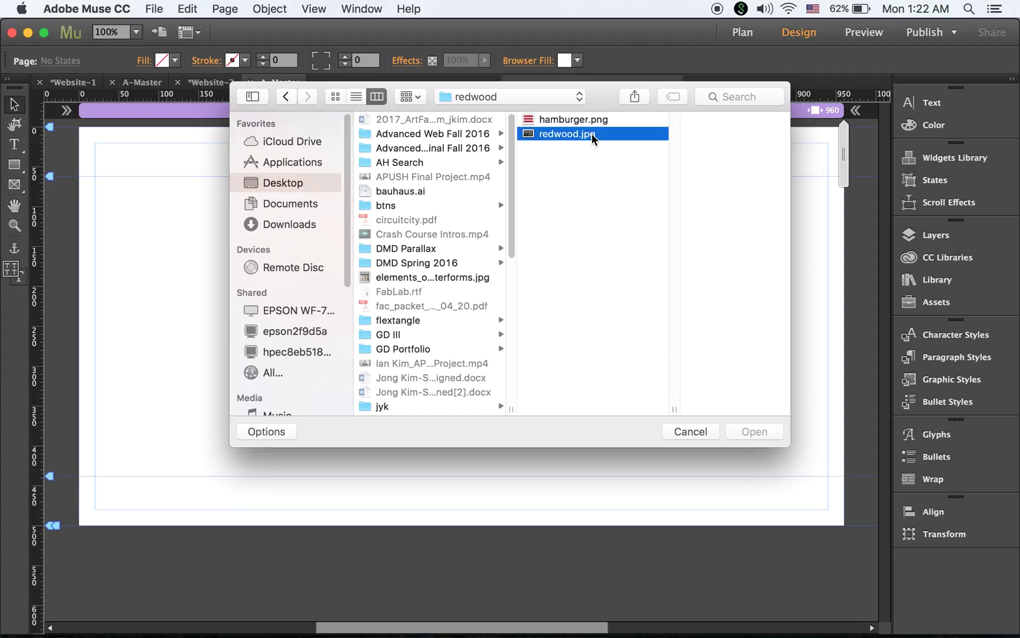
{"action": "left_click", "coordinate": [765, 432]}
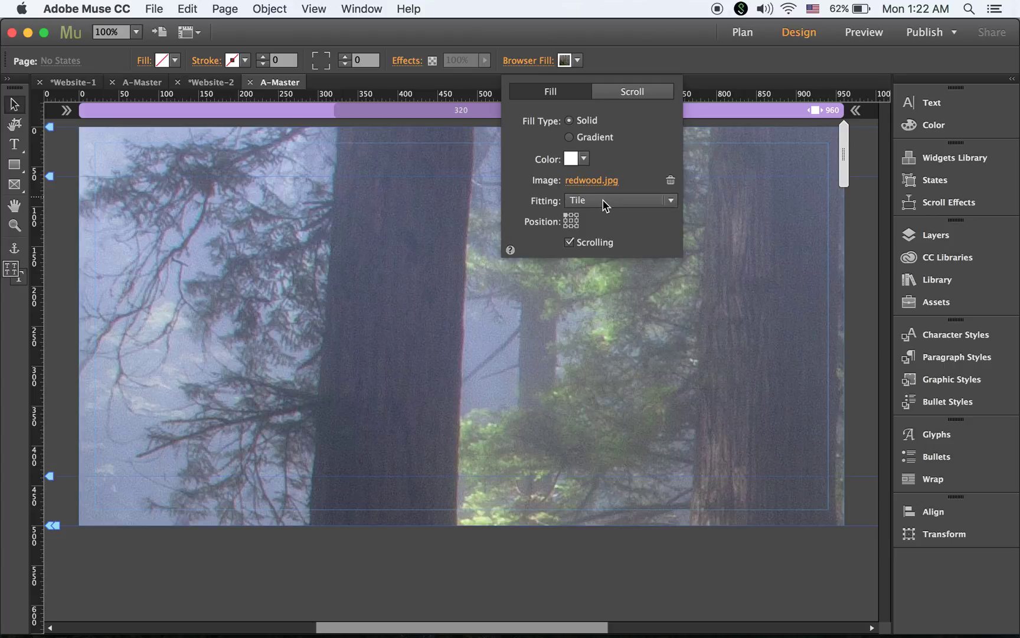
{"action": "left_click", "coordinate": [606, 202]}
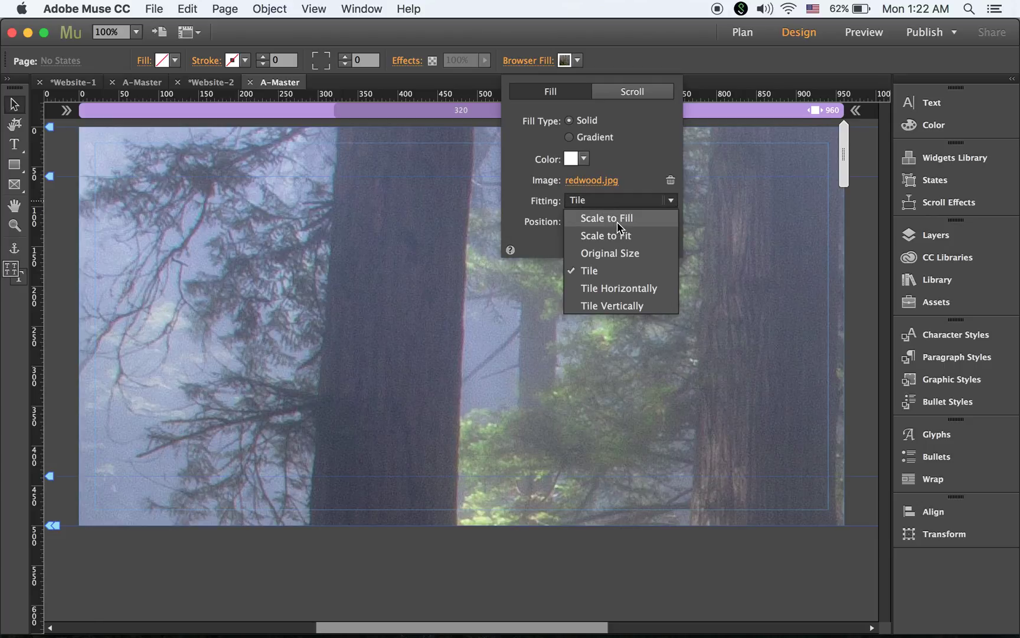
{"action": "left_click", "coordinate": [617, 222]}
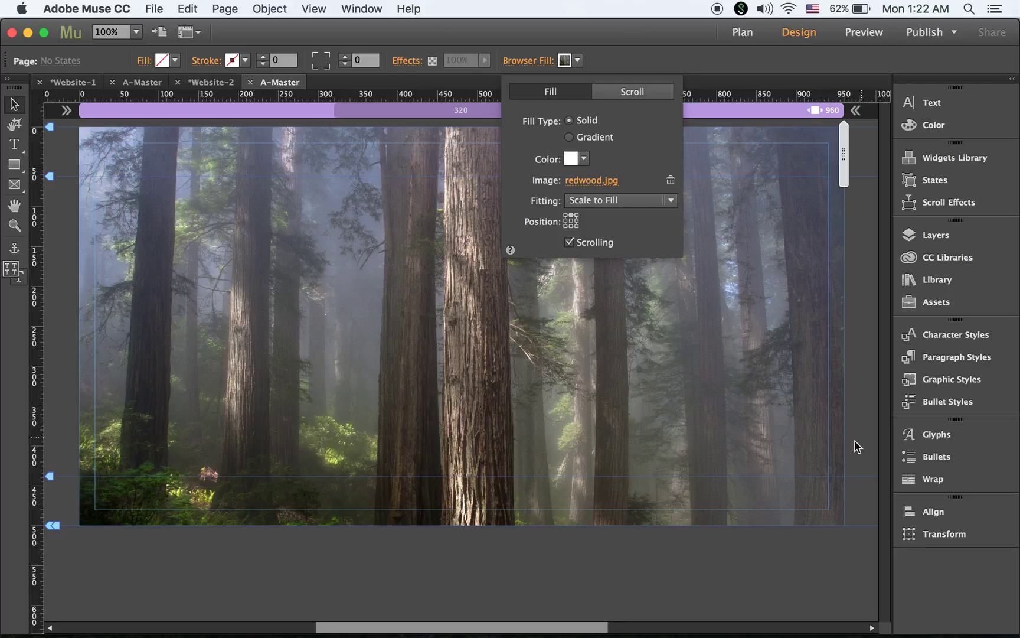
{"action": "left_click", "coordinate": [840, 466]}
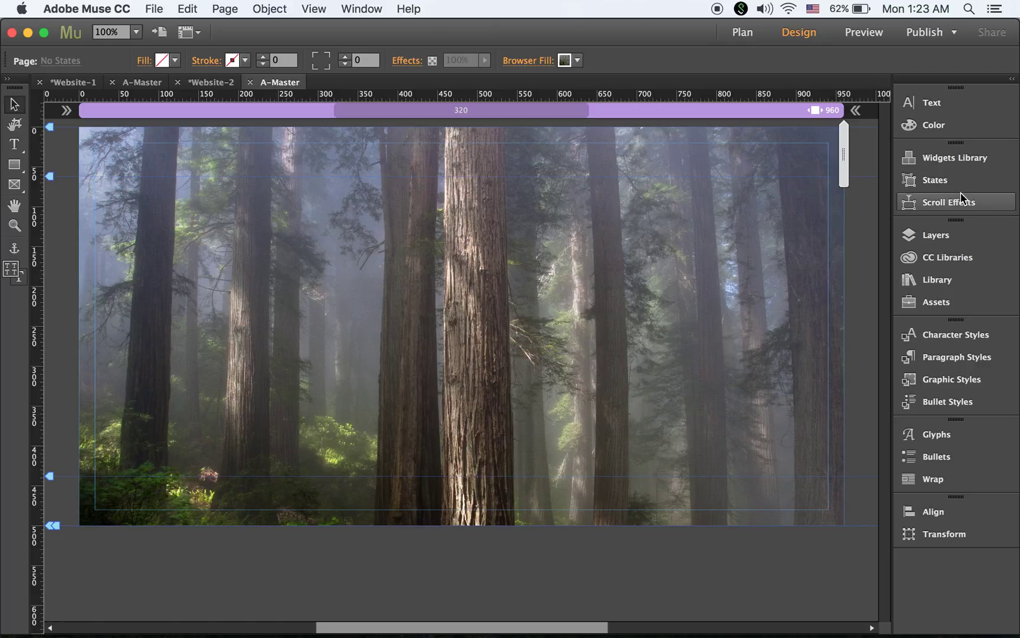
Place a five-item horizontal menu (Home to Contact) from the Widgets Library onto the page.
{"action": "left_click", "coordinate": [951, 158]}
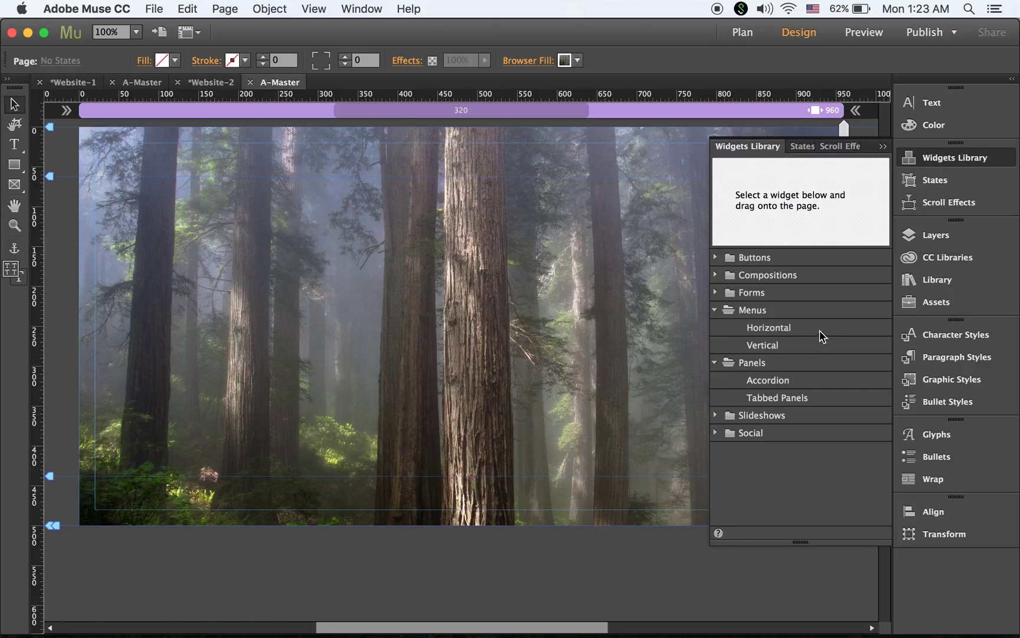
{"action": "left_click", "coordinate": [716, 362]}
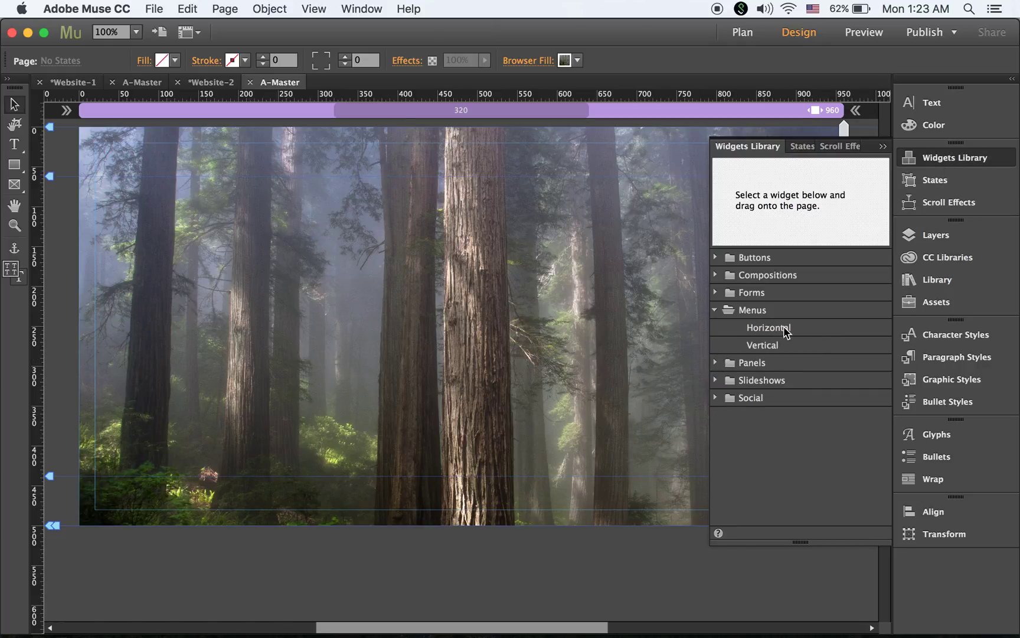
{"action": "left_click_drag", "start_coordinate": [785, 329], "coordinate": [409, 200]}
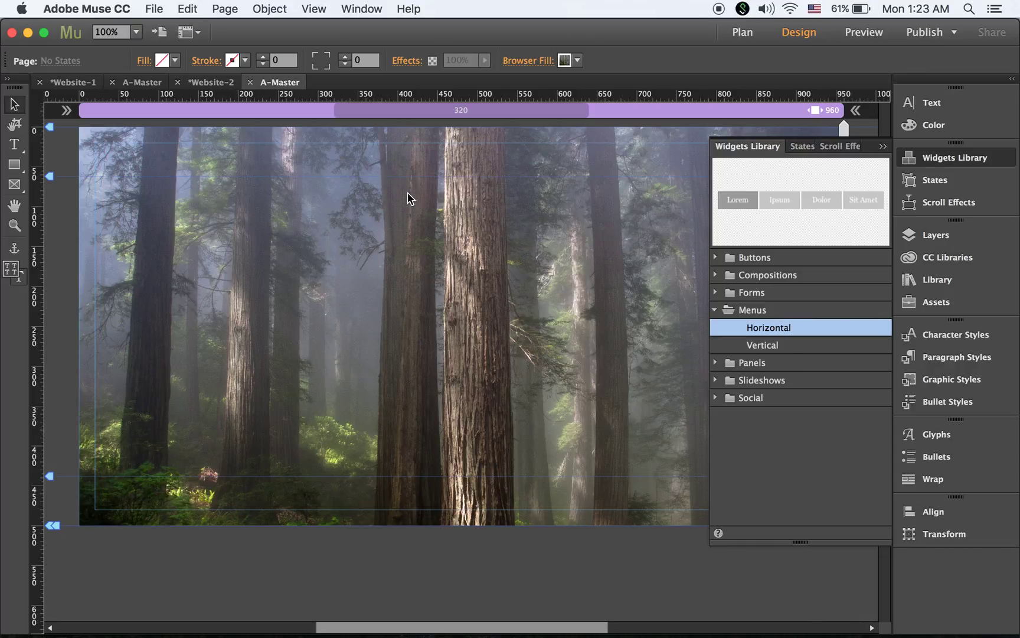
{"action": "left_click", "coordinate": [689, 138]}
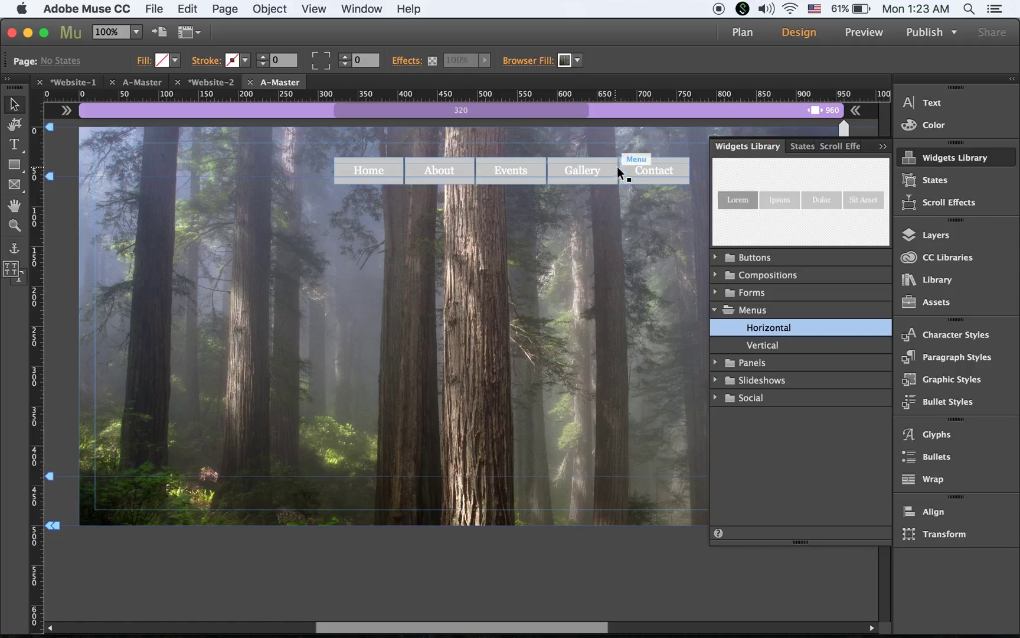
{"action": "left_click", "coordinate": [883, 146]}
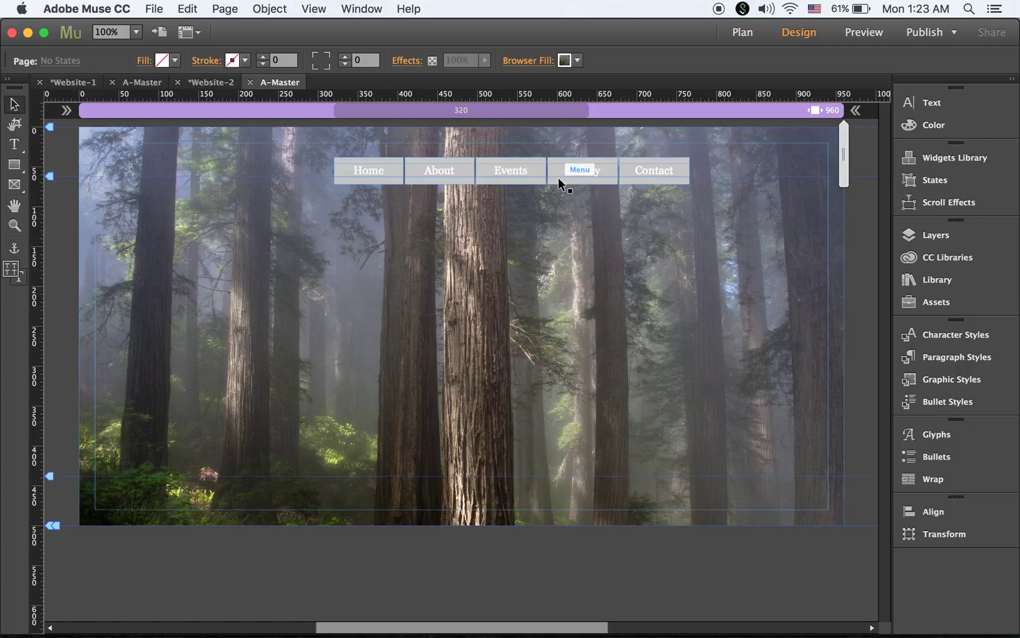
Snap the menu to the top guide, widen it to 586 px, and centre it horizontally.
{"action": "left_click_drag", "start_coordinate": [558, 178], "coordinate": [527, 165]}
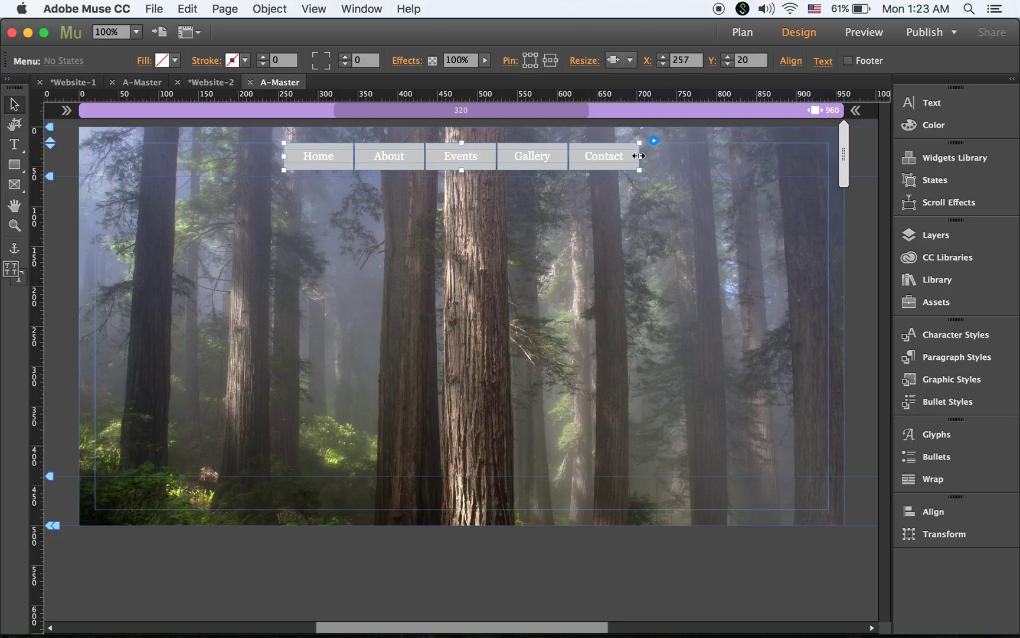
{"action": "left_click_drag", "start_coordinate": [639, 156], "coordinate": [757, 161]}
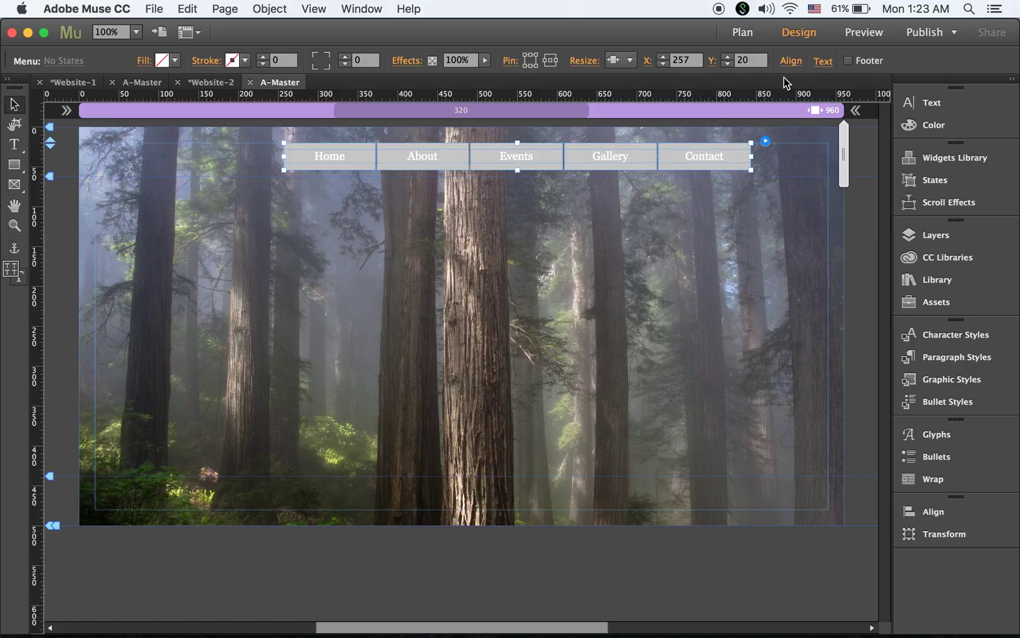
{"action": "left_click", "coordinate": [791, 61]}
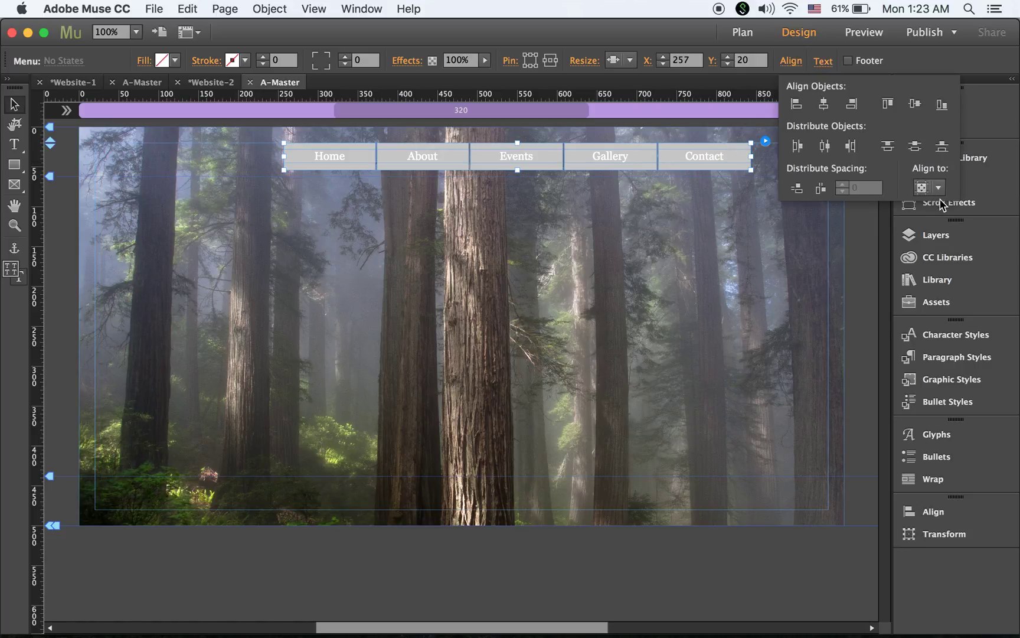
{"action": "left_click", "coordinate": [939, 187]}
{"action": "left_click", "coordinate": [939, 187]}
{"action": "left_click", "coordinate": [823, 104]}
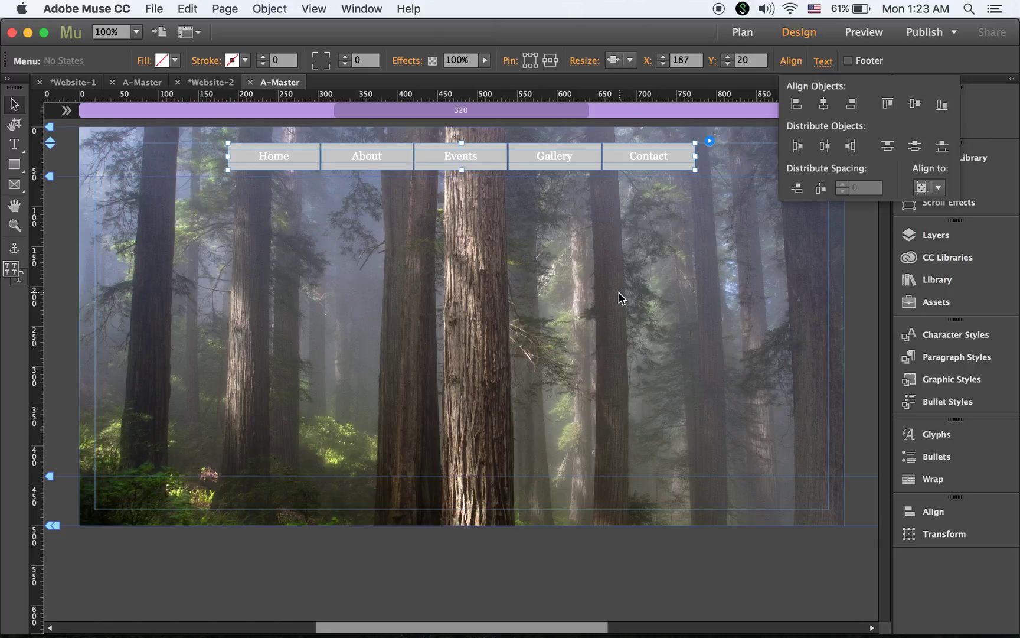
{"action": "left_click", "coordinate": [627, 305]}
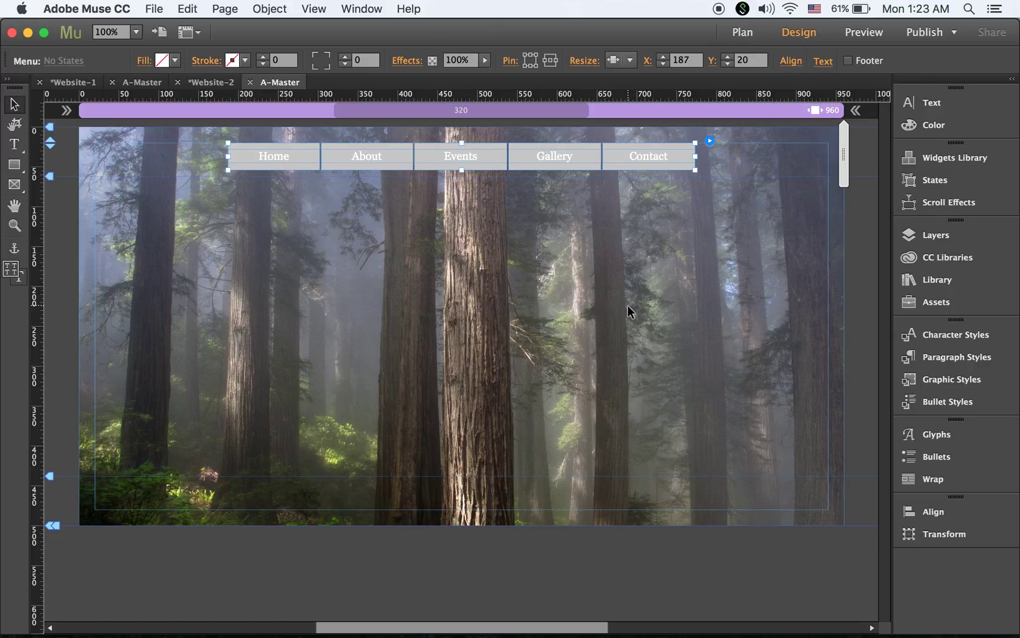
{"action": "left_click", "coordinate": [628, 300]}
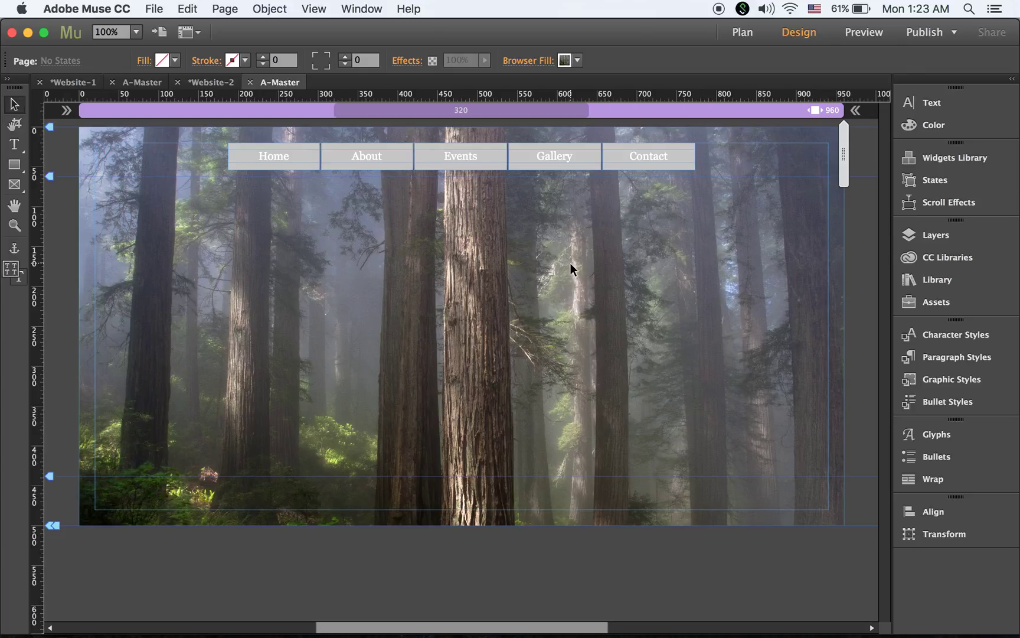
Set the Home menu item's Normal-state fill to the Black swatch so all buttons turn black.
{"action": "left_click", "coordinate": [307, 169]}
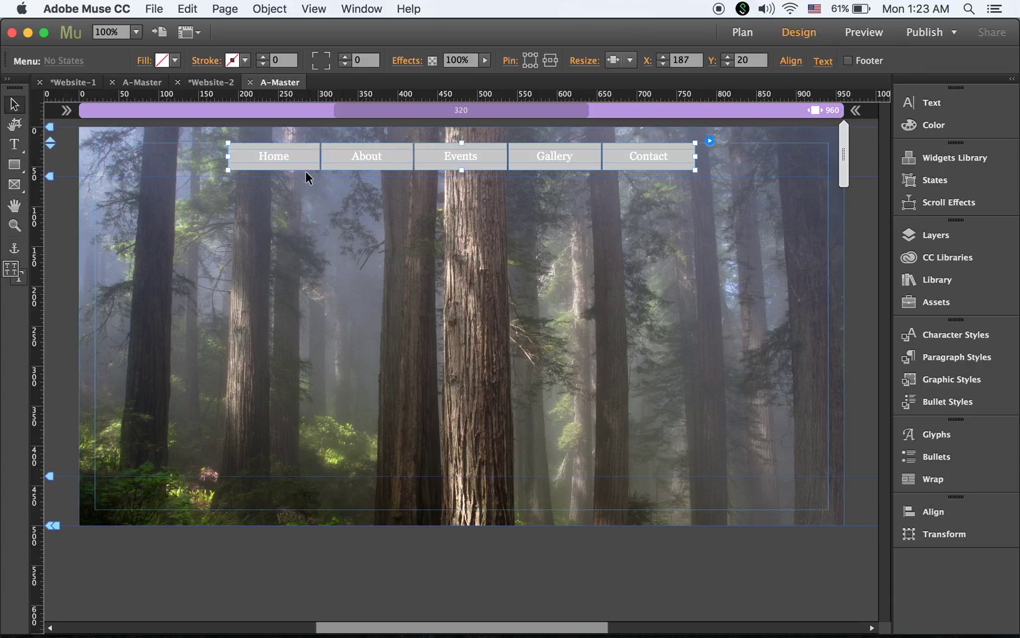
{"action": "left_click", "coordinate": [365, 239]}
{"action": "left_click", "coordinate": [306, 152]}
{"action": "left_click", "coordinate": [308, 168]}
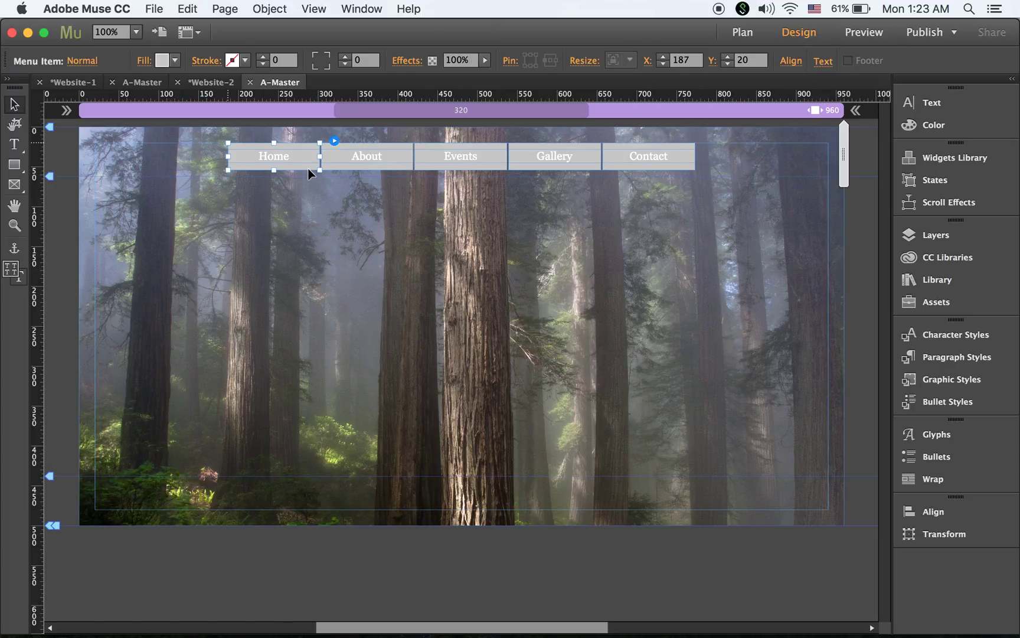
{"action": "left_click", "coordinate": [933, 182]}
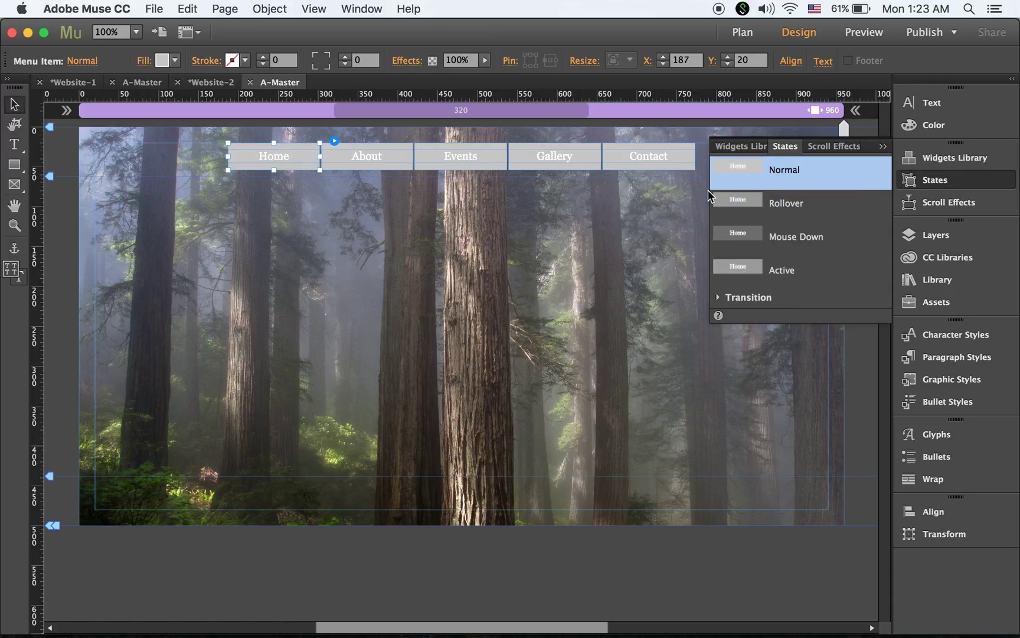
{"action": "left_click", "coordinate": [174, 60]}
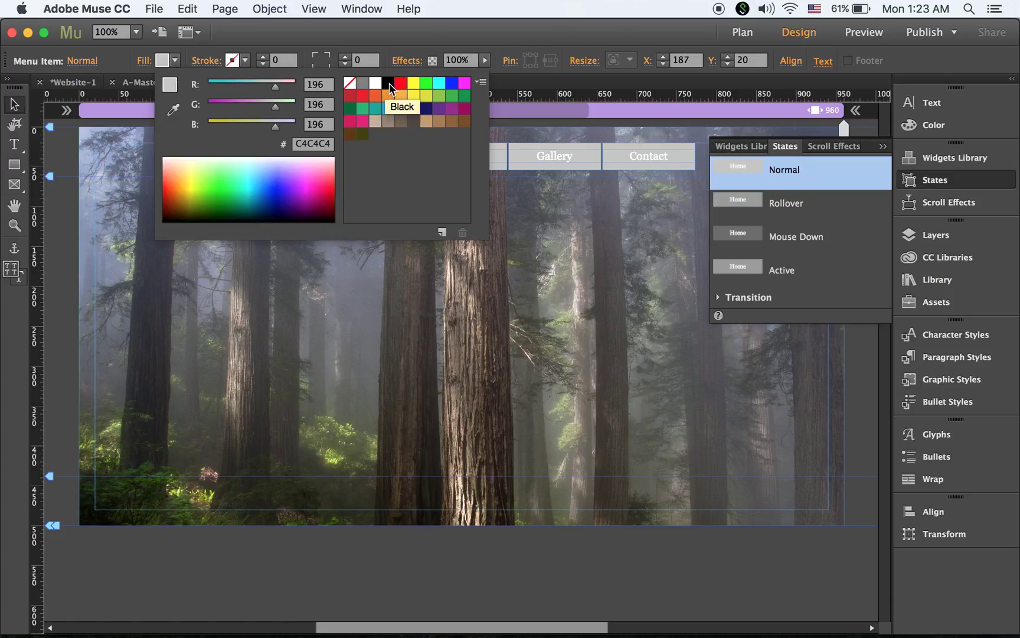
{"action": "left_click", "coordinate": [388, 82]}
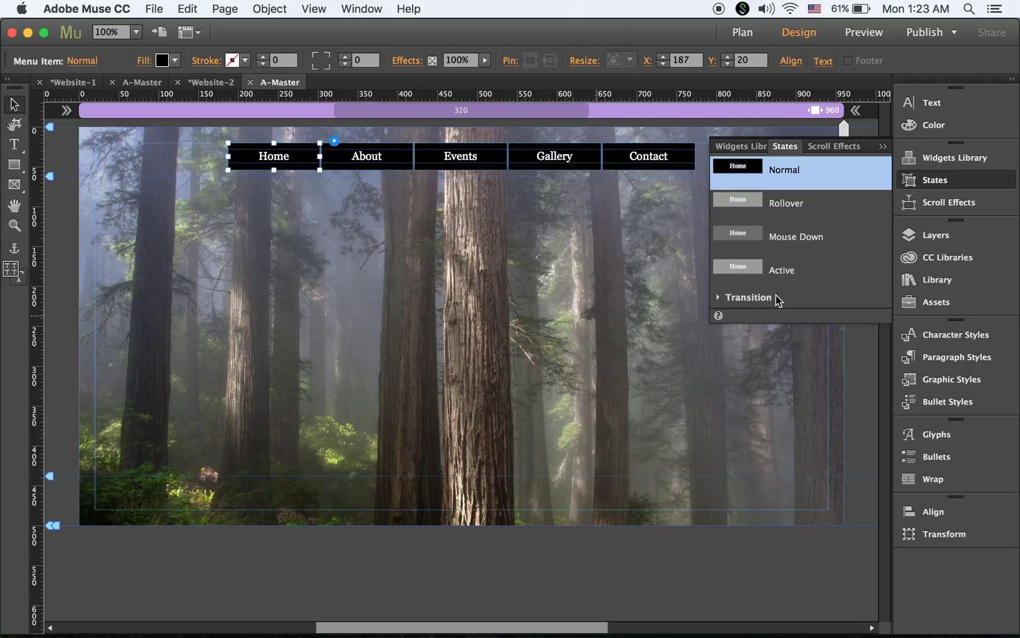
{"action": "left_click", "coordinate": [884, 147]}
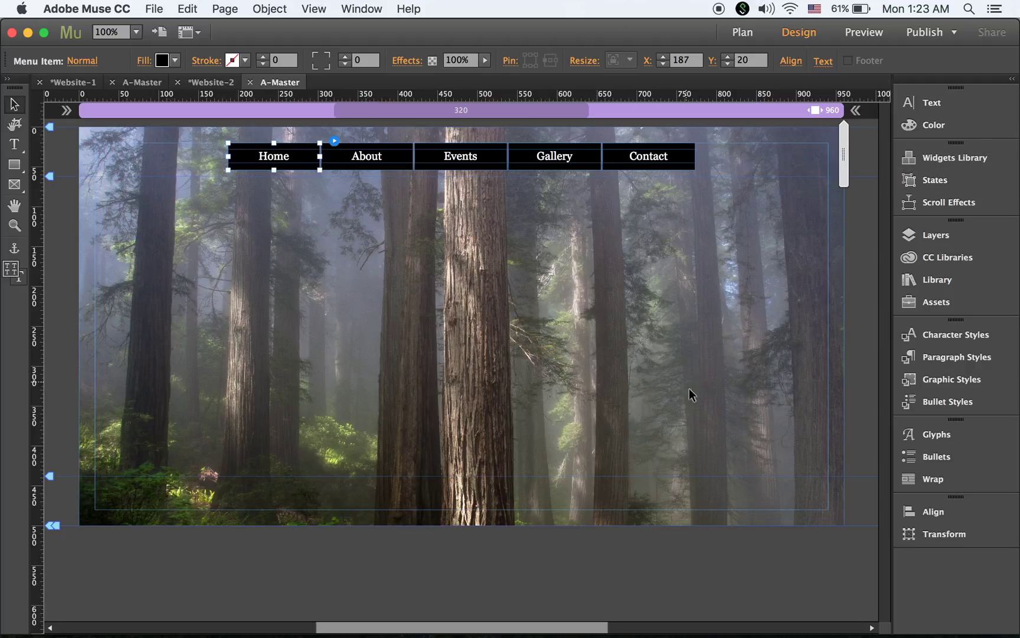
{"action": "left_click", "coordinate": [752, 397]}
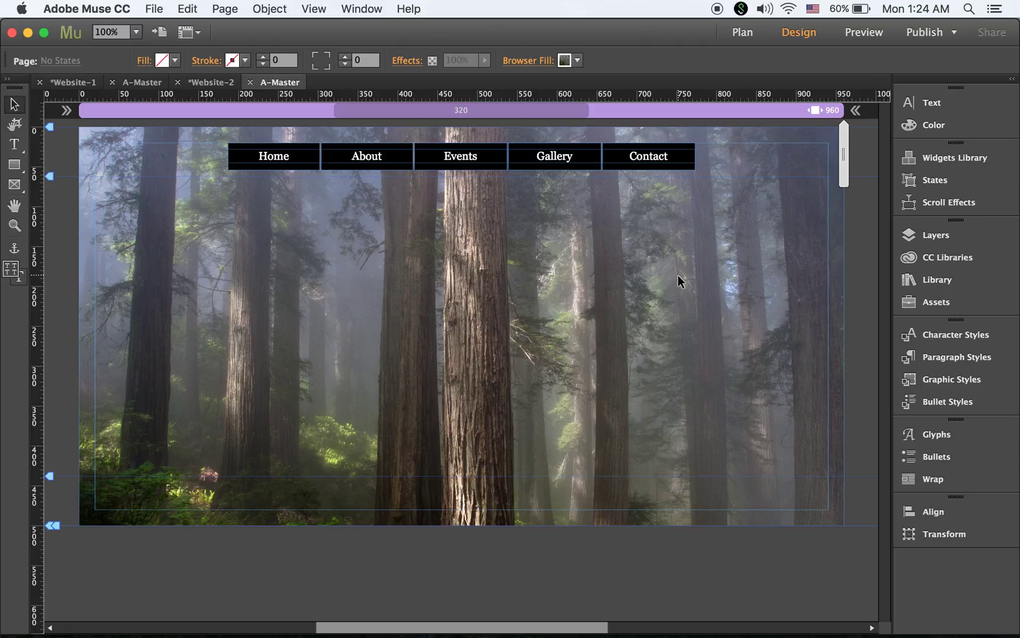
Preview the site in Chrome, test the About, Events, Gallery, Contact and Home links, then return to Muse.
{"action": "key", "text": "super+shift+e"}
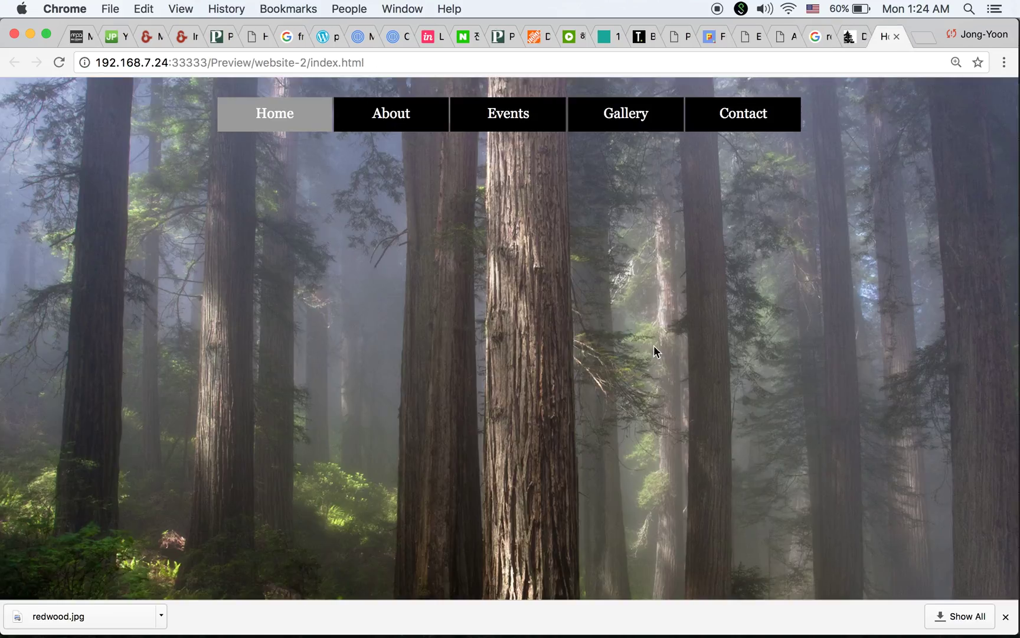
{"action": "left_click", "coordinate": [378, 116]}
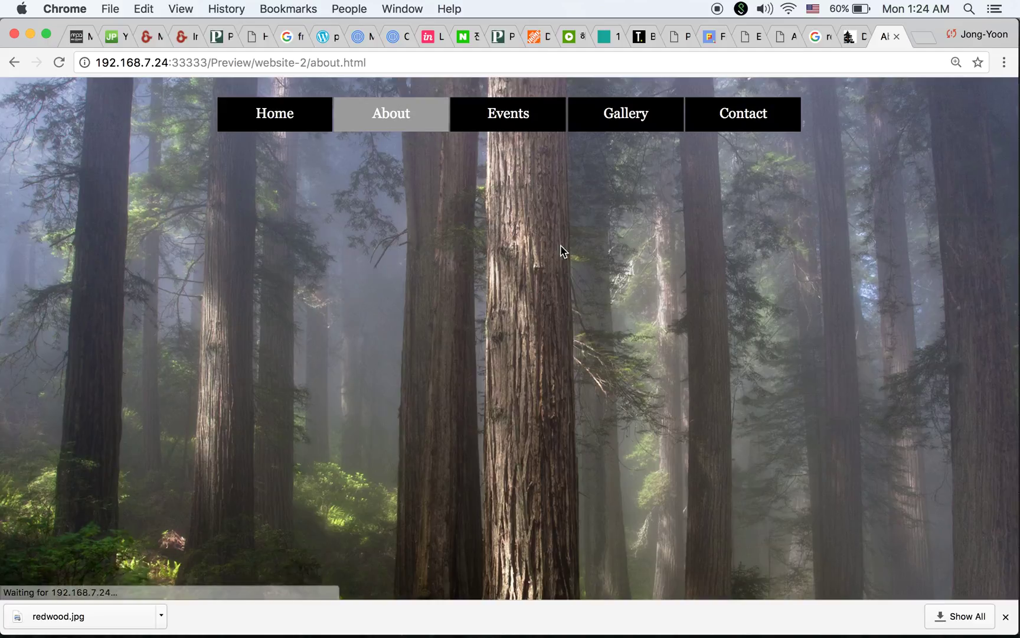
{"action": "left_click", "coordinate": [529, 121]}
{"action": "left_click", "coordinate": [660, 126]}
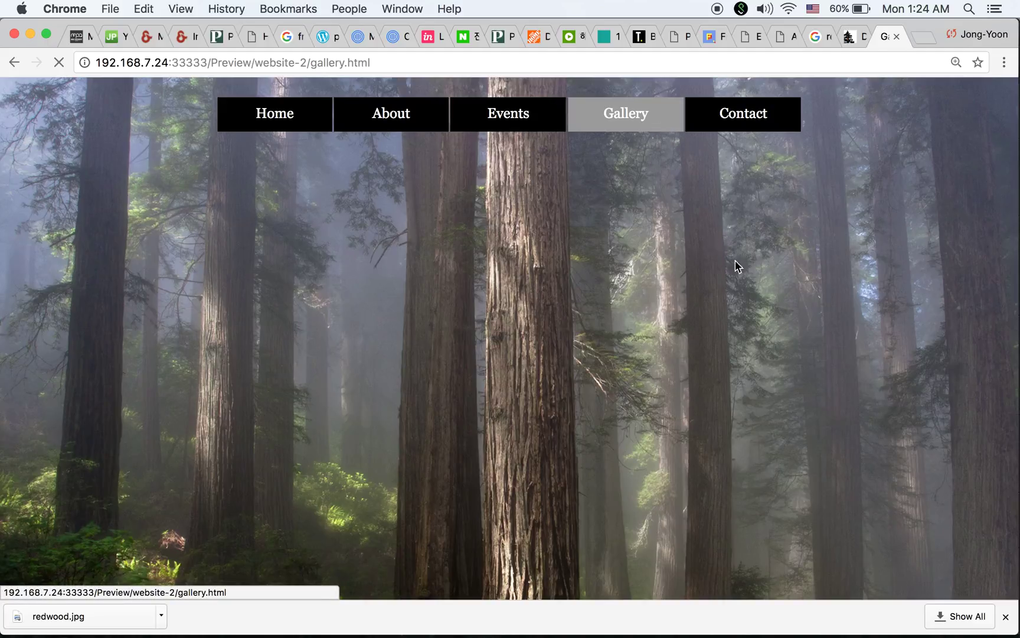
{"action": "left_click", "coordinate": [756, 129]}
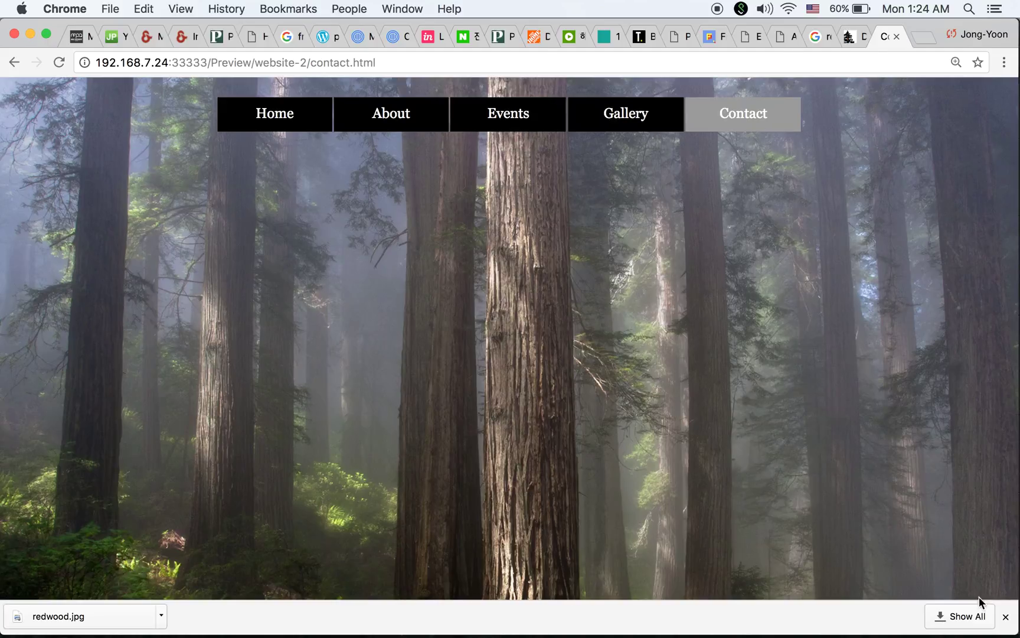
{"action": "left_click", "coordinate": [1005, 617]}
{"action": "left_click", "coordinate": [278, 125]}
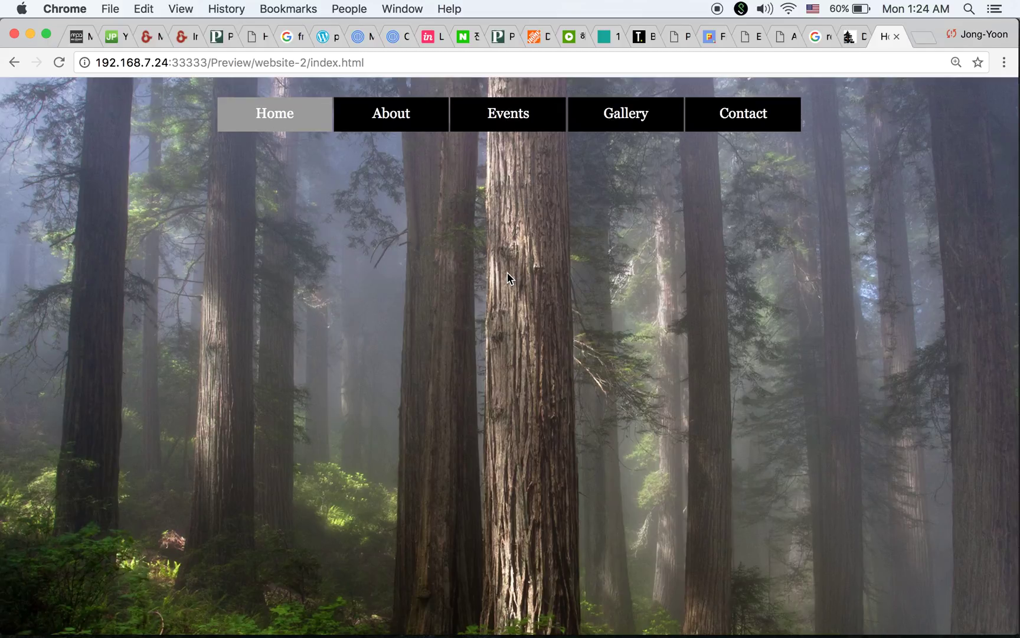
{"action": "mouse_move", "coordinate": [798, 636]}
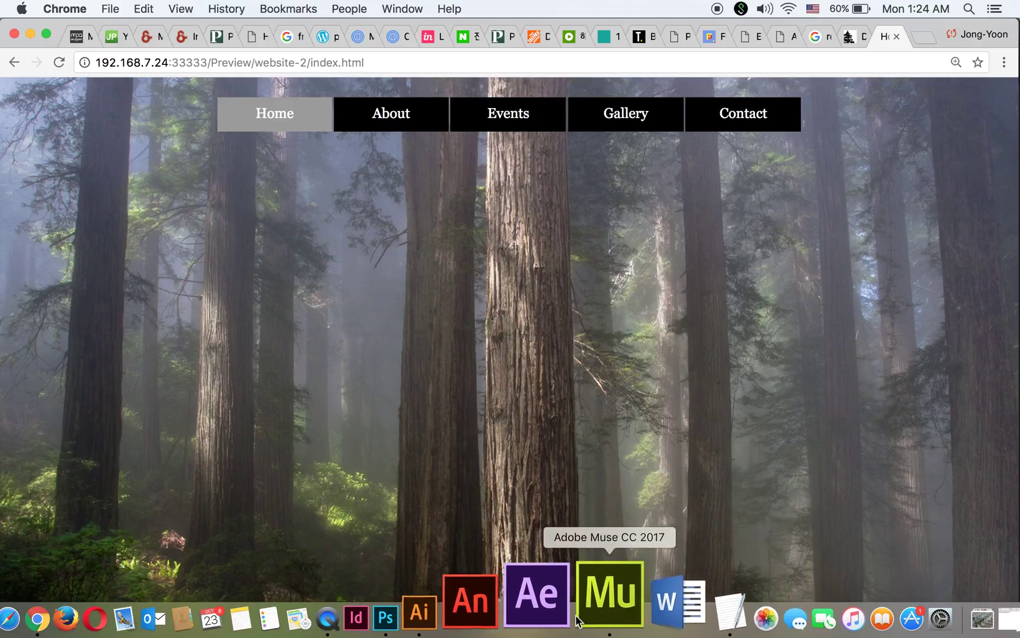
{"action": "left_click", "coordinate": [588, 618]}
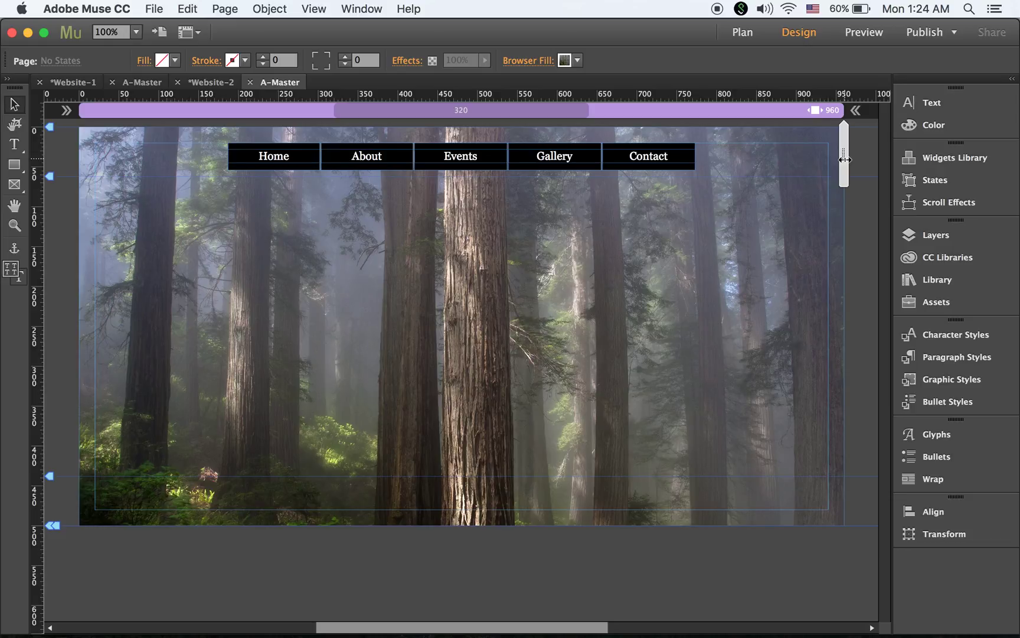
Narrow the layout to phone width and add a fluid breakpoint at 320 px.
{"action": "left_click_drag", "start_coordinate": [845, 159], "coordinate": [590, 151]}
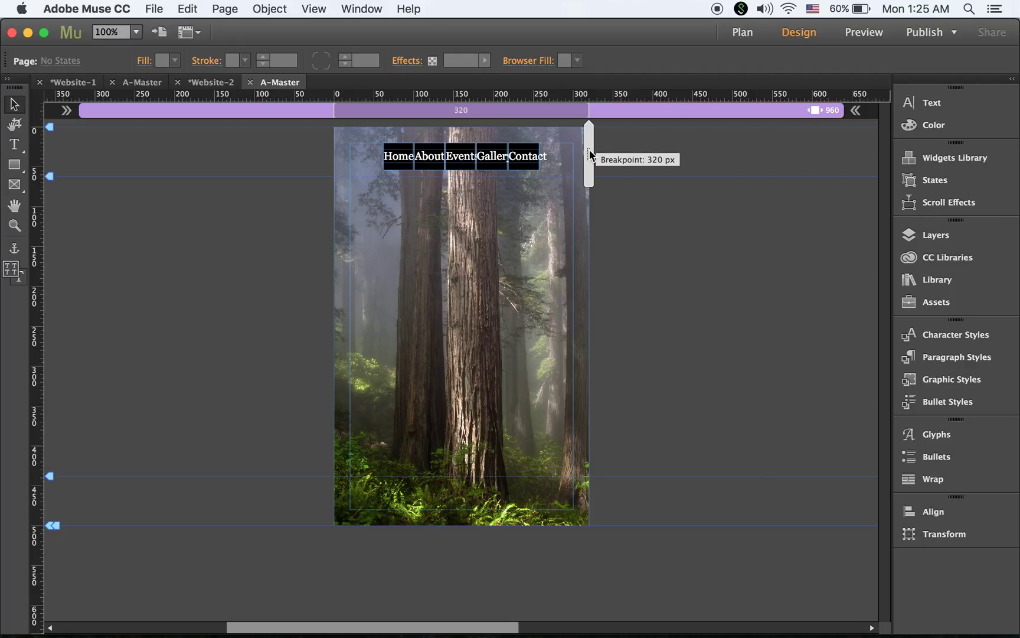
{"action": "left_click_drag", "start_coordinate": [590, 153], "coordinate": [590, 153]}
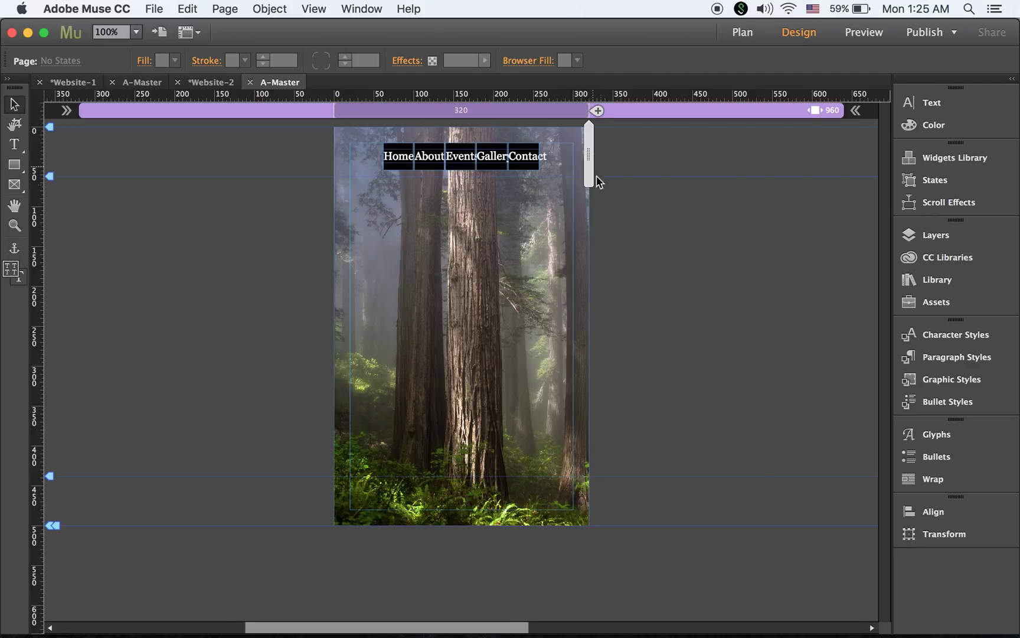
{"action": "left_click", "coordinate": [598, 111]}
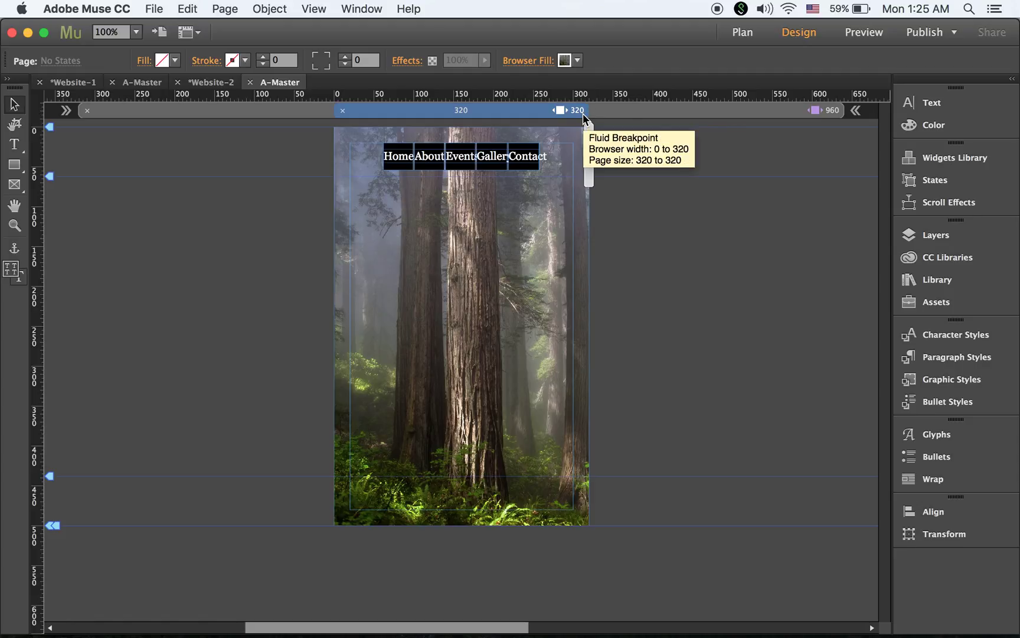
Hide the black horizontal menu in the 320 px breakpoint with Object > Hide in Breakpoint.
{"action": "left_click", "coordinate": [454, 160]}
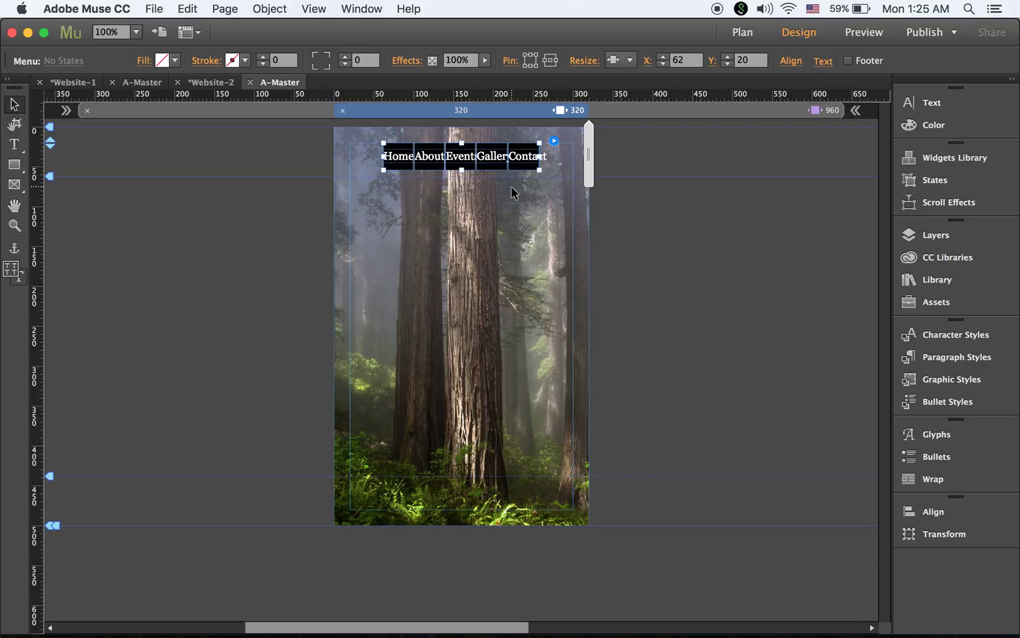
{"action": "left_click", "coordinate": [270, 7]}
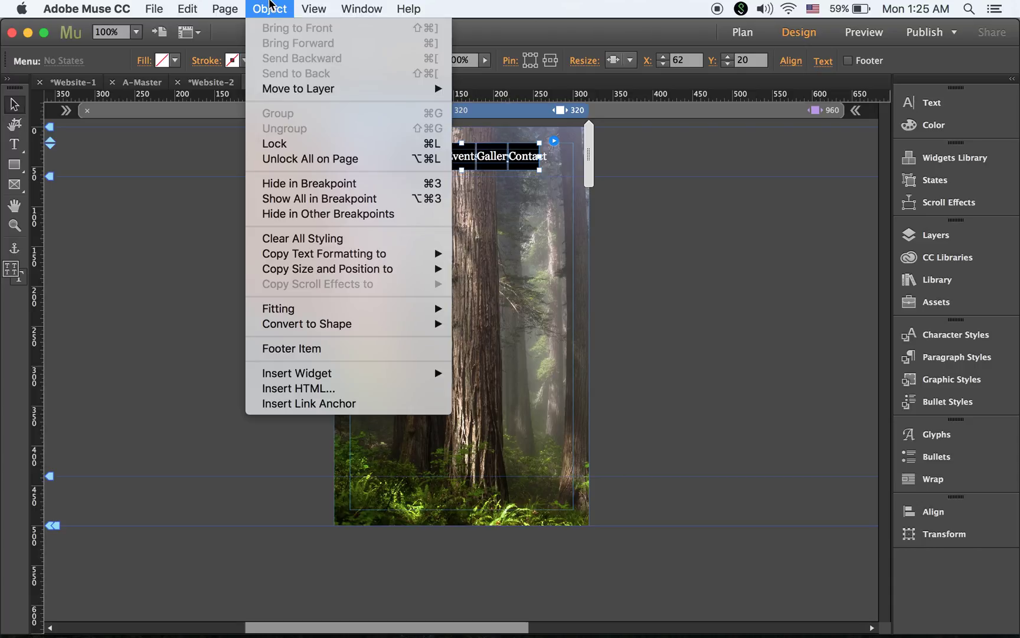
{"action": "left_click", "coordinate": [359, 185]}
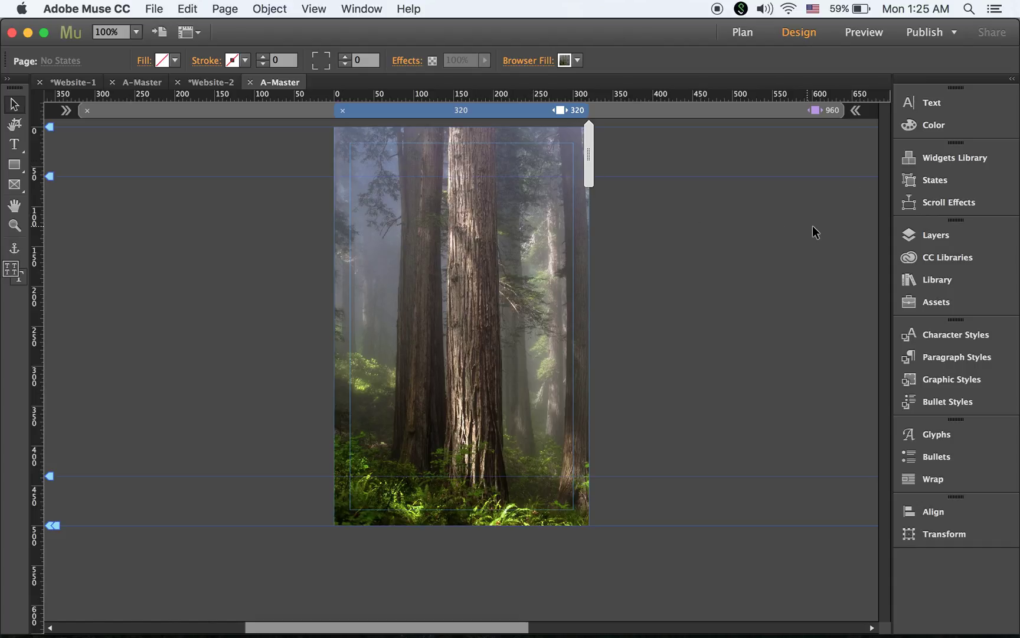
Drag an Accordion widget from the Widgets Library's Panels group to the page's top-left corner.
{"action": "left_click", "coordinate": [952, 159]}
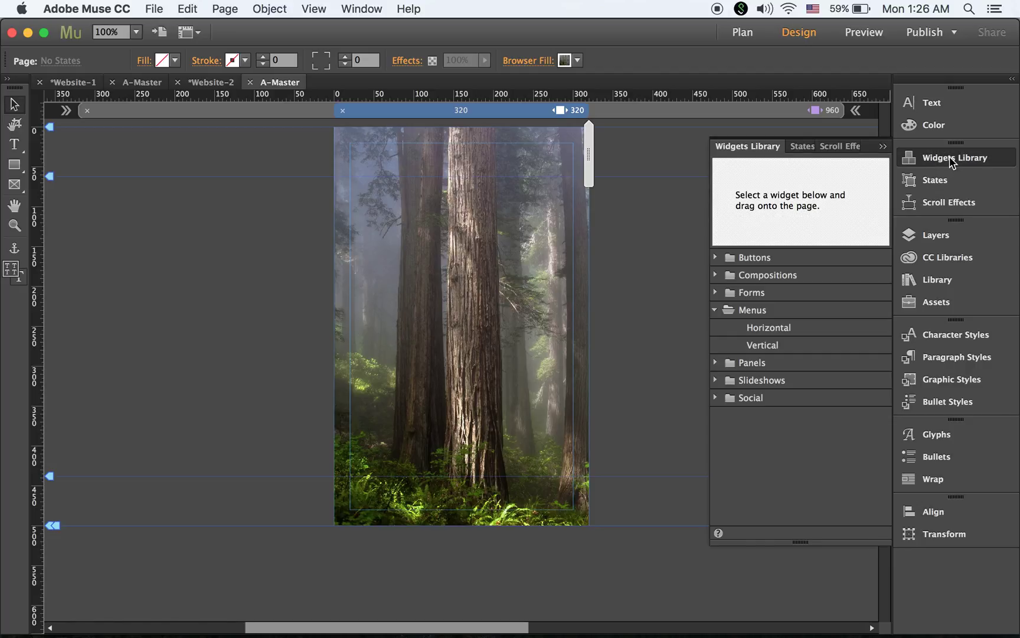
{"action": "left_click", "coordinate": [725, 312]}
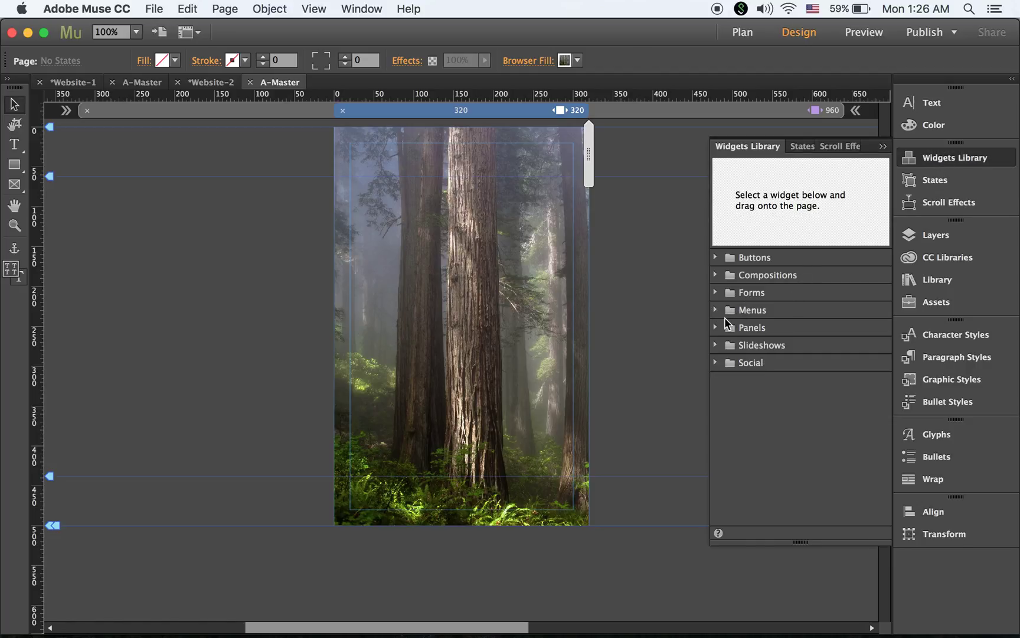
{"action": "left_click", "coordinate": [717, 328]}
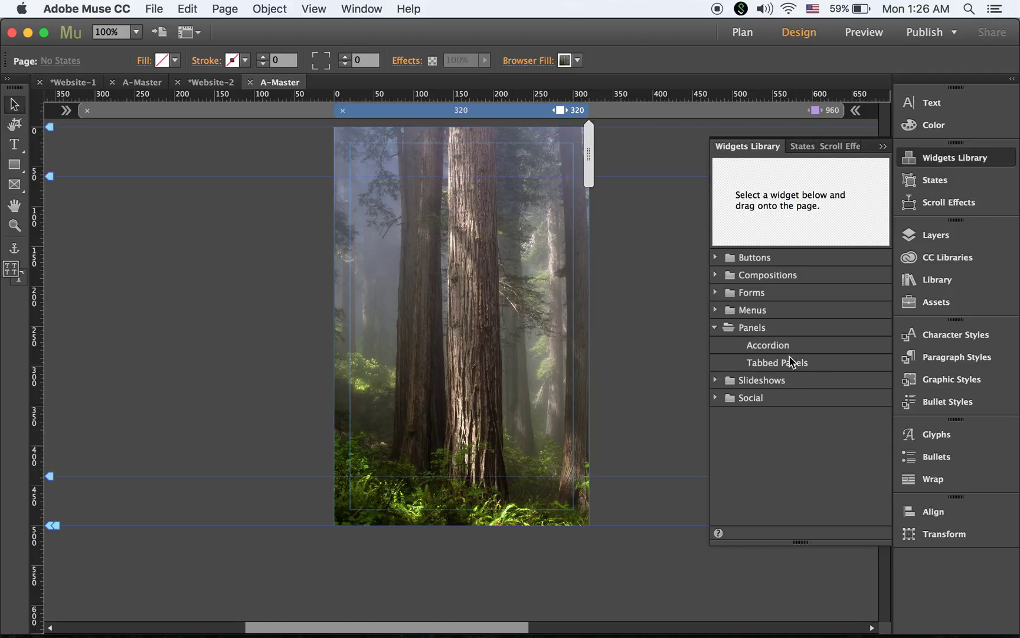
{"action": "left_click_drag", "start_coordinate": [783, 348], "coordinate": [334, 131]}
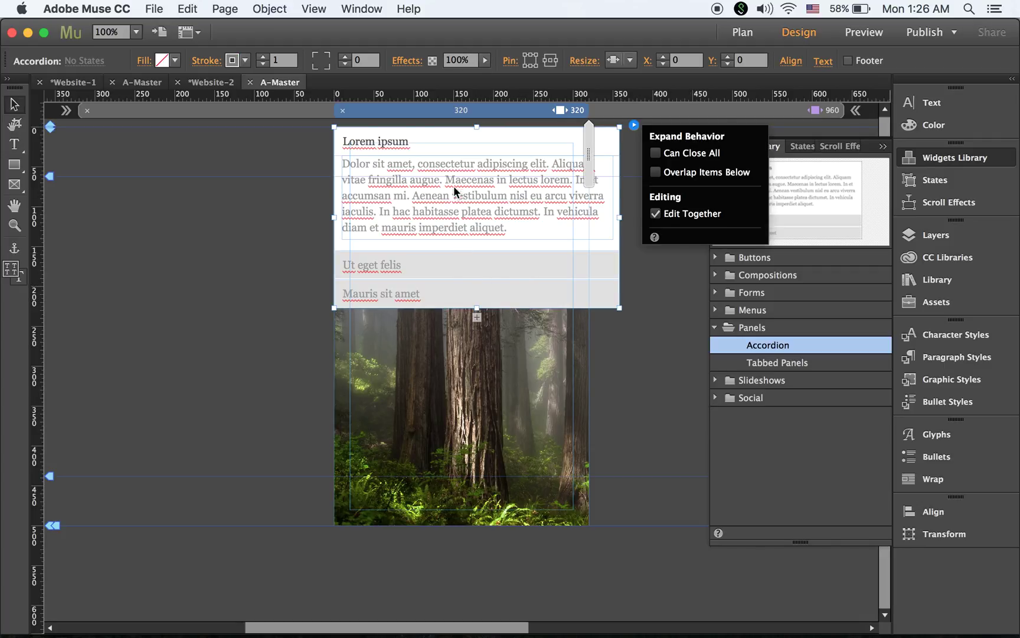
Click through the accordion's panels, ending on the Lorem ipsum label.
{"action": "left_click", "coordinate": [438, 276]}
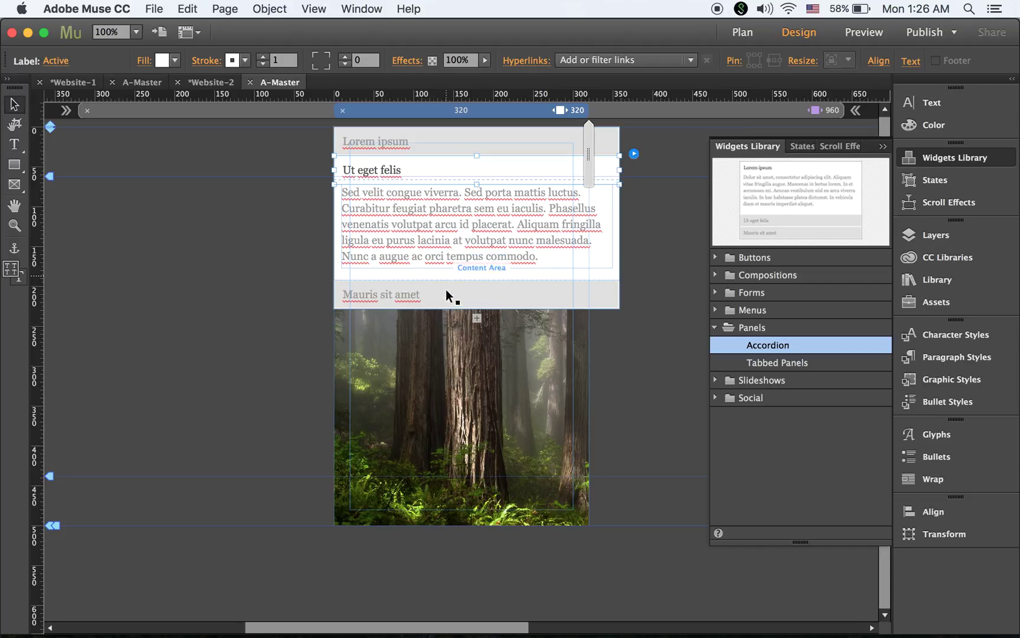
{"action": "left_click", "coordinate": [447, 290]}
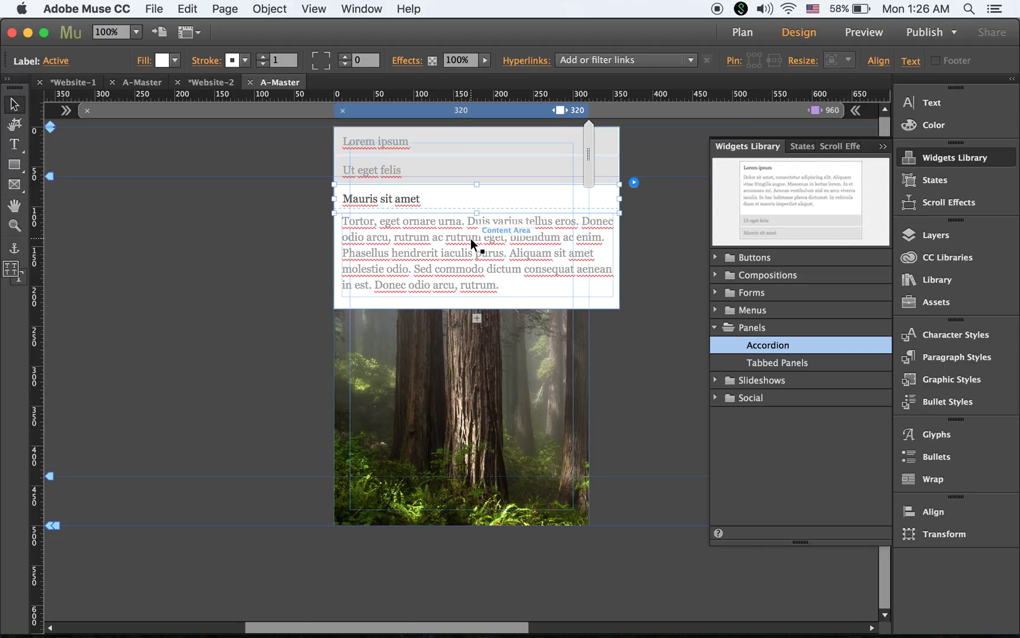
{"action": "left_click", "coordinate": [434, 170]}
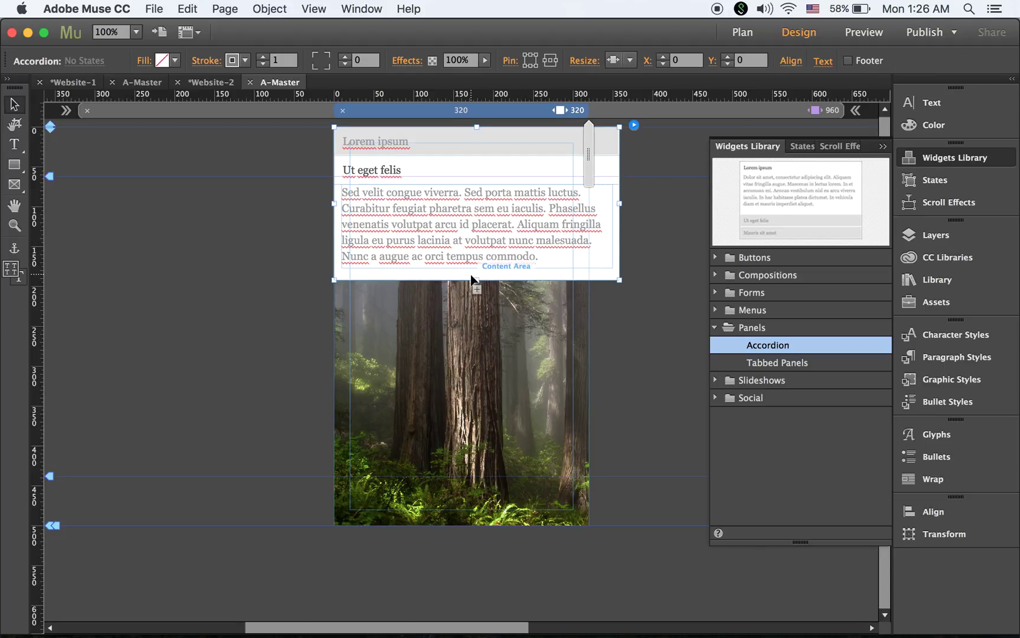
{"action": "left_click", "coordinate": [464, 191]}
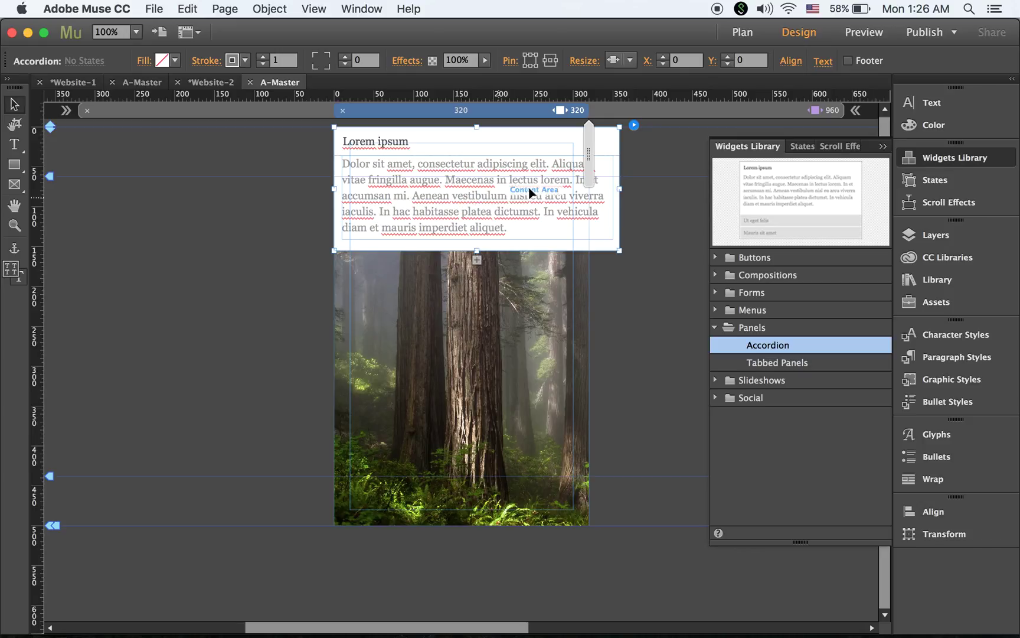
{"action": "left_click", "coordinate": [406, 146]}
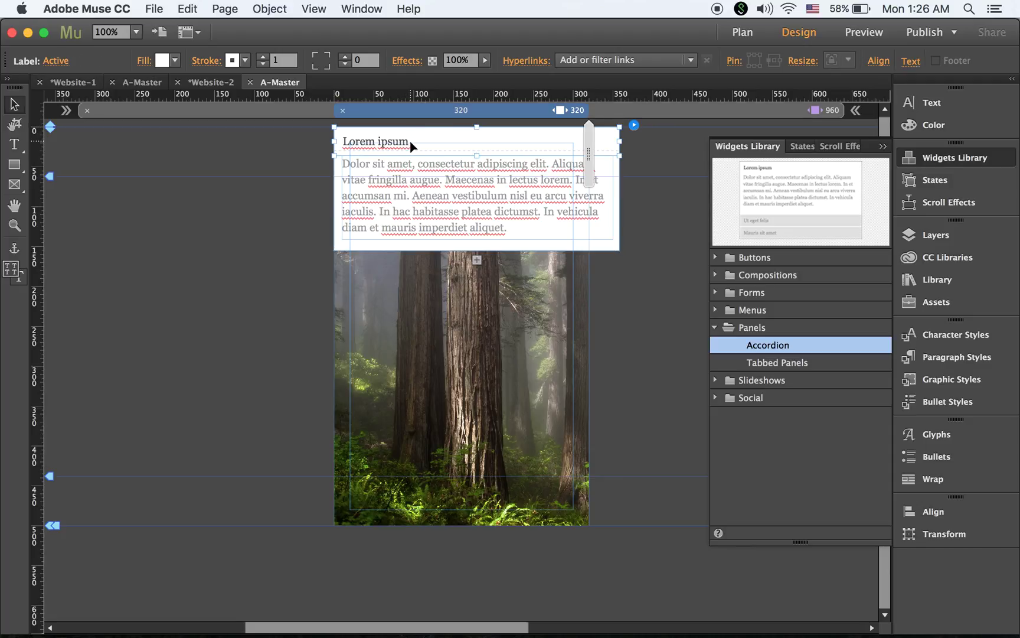
Delete the 'Lorem ipsum' text from the accordion's first label.
{"action": "left_click", "coordinate": [410, 141]}
{"action": "left_click_drag", "start_coordinate": [410, 141], "coordinate": [296, 127]}
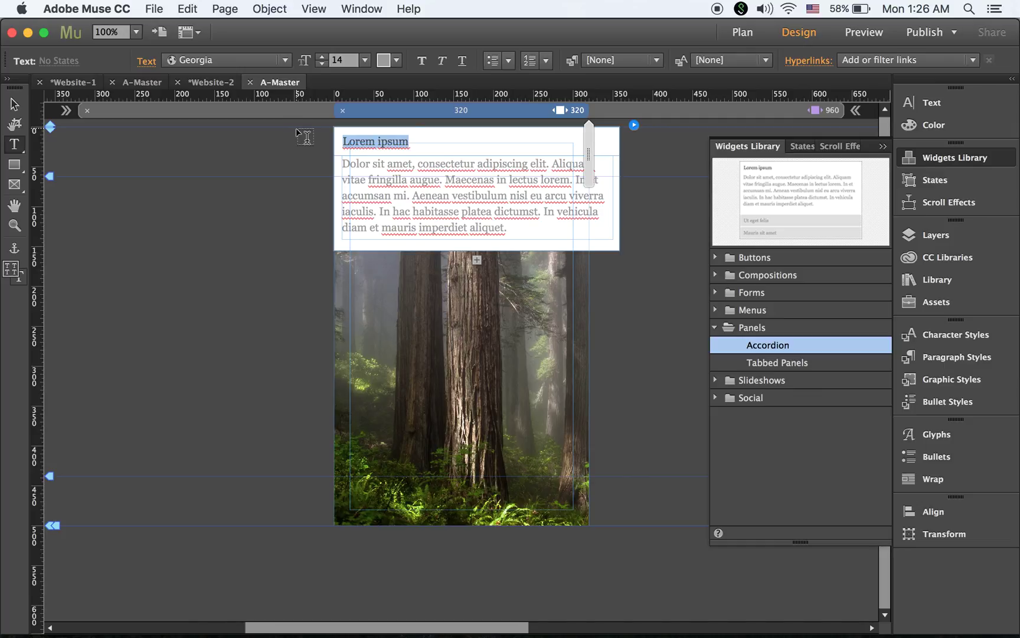
{"action": "key", "text": "BackSpace"}
{"action": "key", "text": "Escape"}
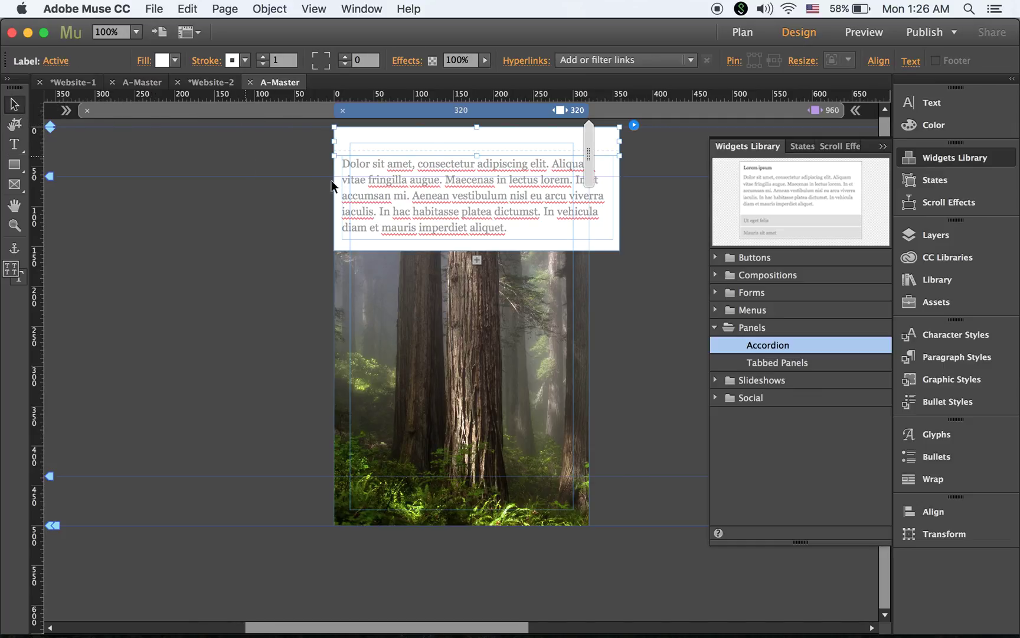
Delete the first panel's placeholder paragraph text frame.
{"action": "left_click", "coordinate": [432, 190]}
{"action": "left_click", "coordinate": [443, 187]}
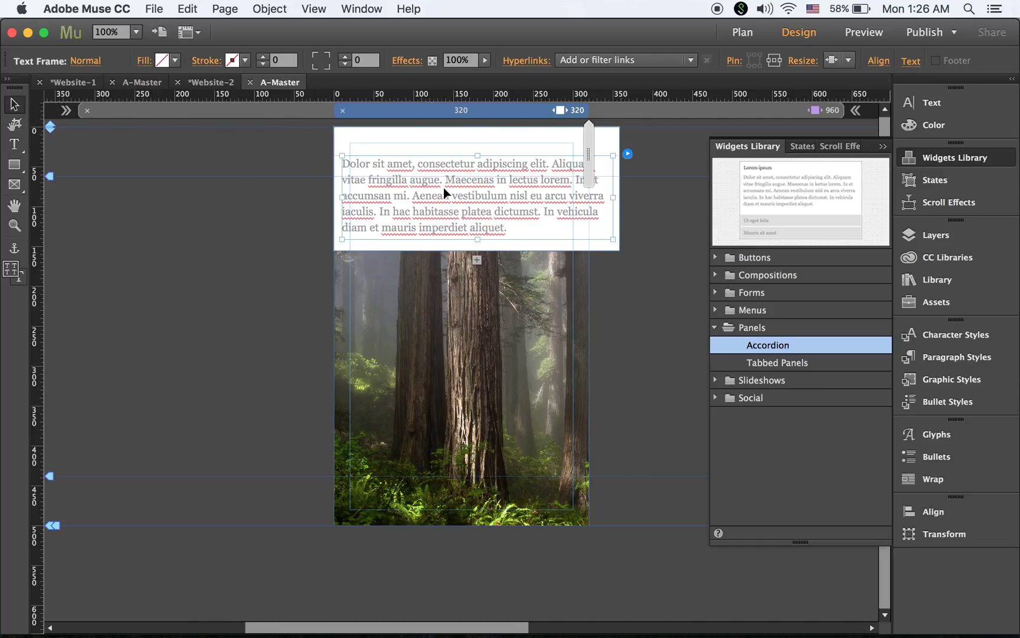
{"action": "key", "text": "BackSpace"}
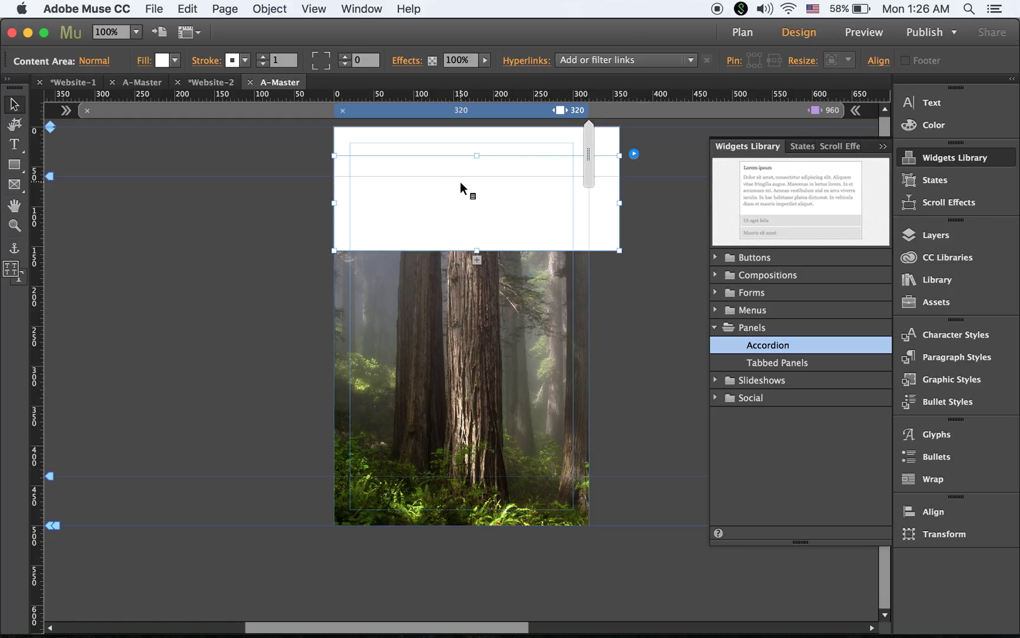
{"action": "right_click", "coordinate": [460, 188]}
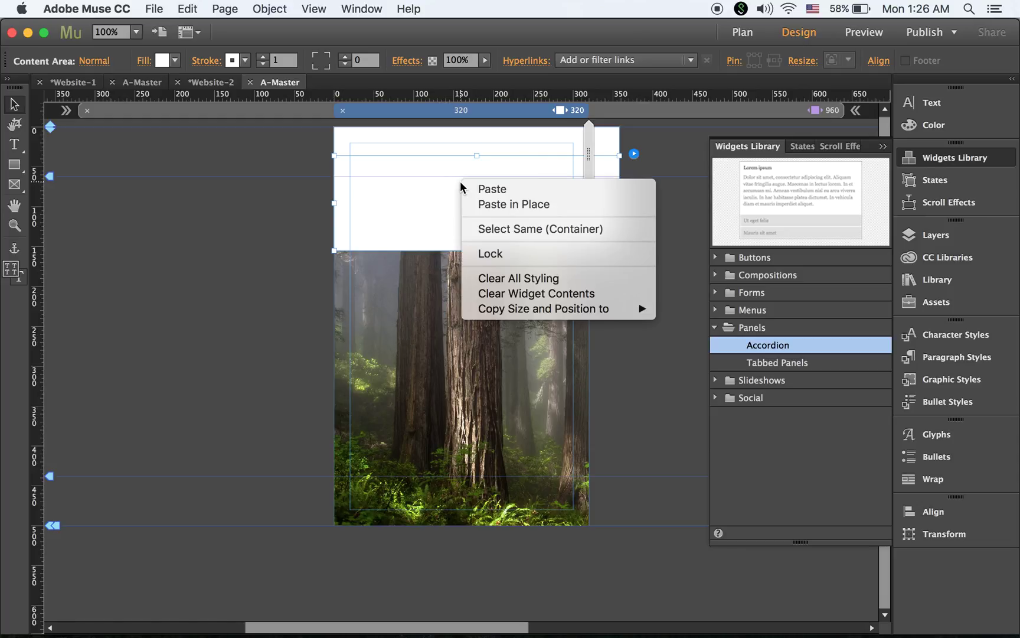
Apply Clear All Styling to the accordion's content area and its label.
{"action": "left_click", "coordinate": [551, 280]}
{"action": "left_click", "coordinate": [531, 140]}
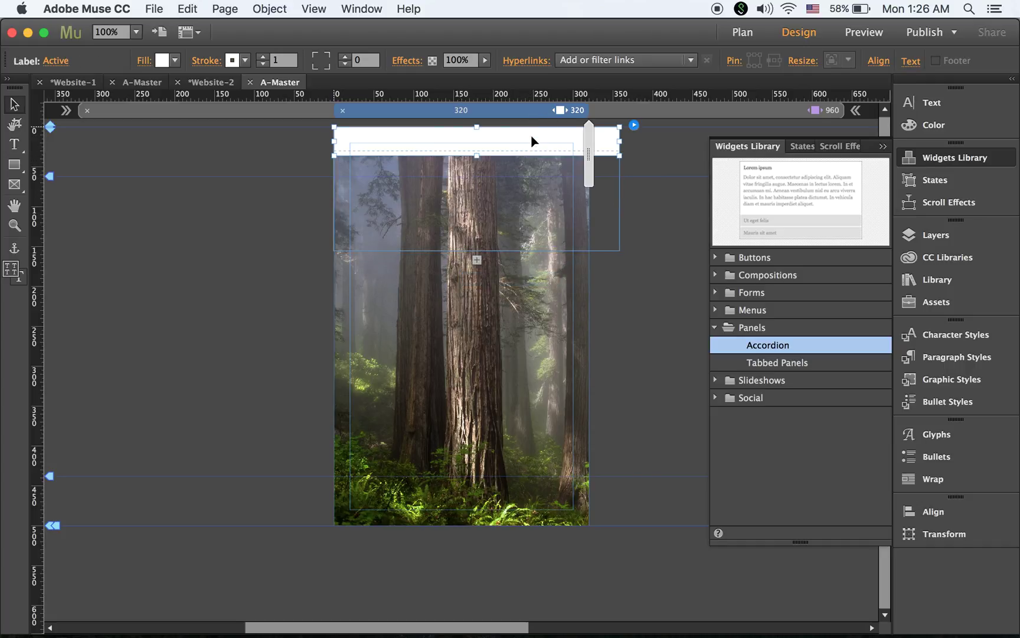
{"action": "right_click", "coordinate": [531, 141]}
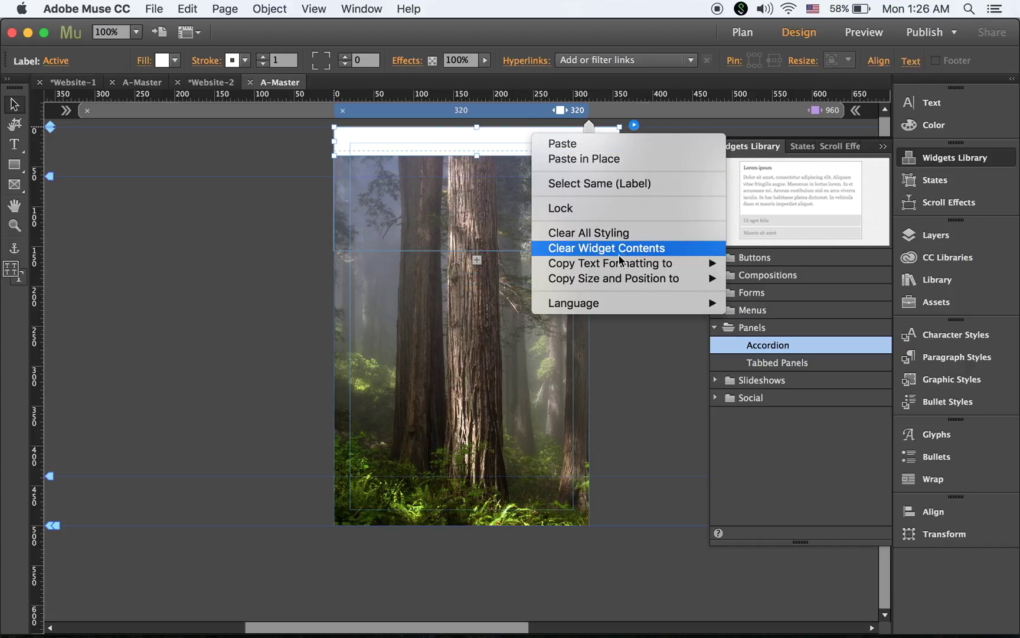
{"action": "left_click", "coordinate": [617, 236]}
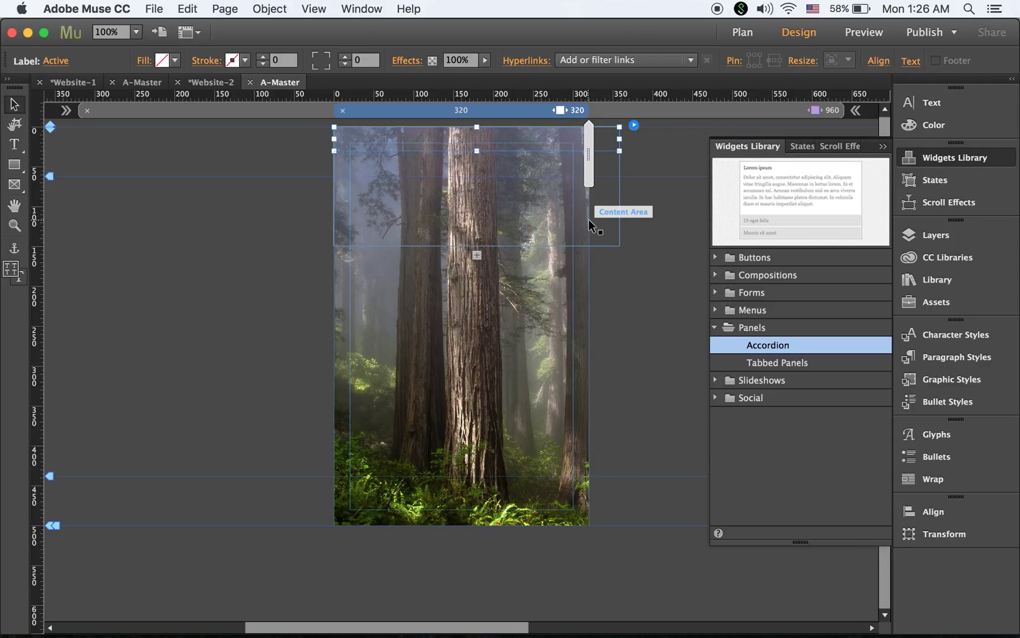
Set the accordion's stroke to None and pull its right edge to the 320 px page edge.
{"action": "left_click", "coordinate": [645, 189]}
{"action": "left_click", "coordinate": [619, 185]}
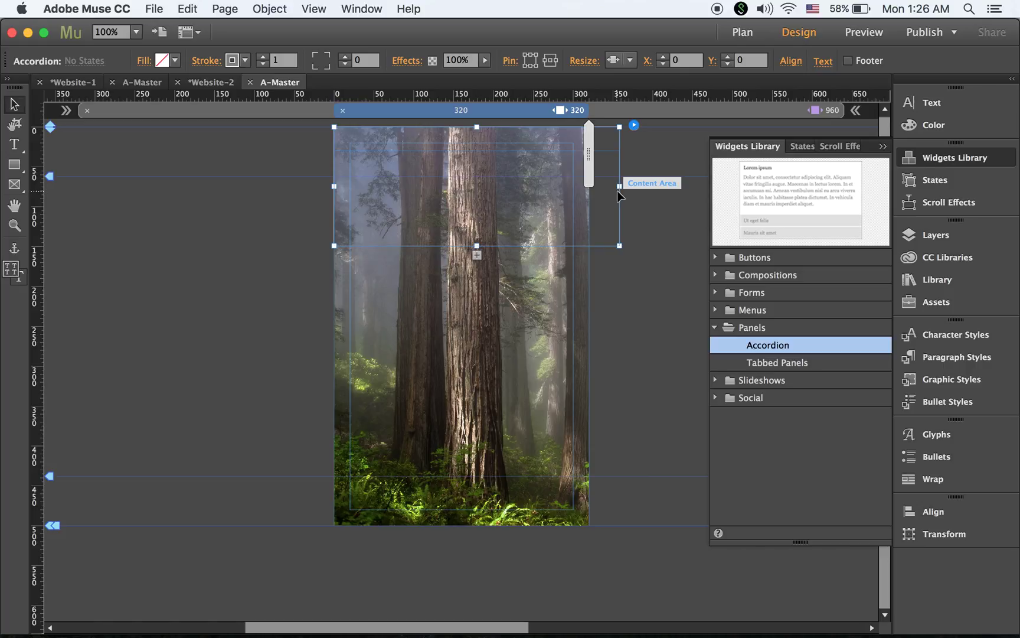
{"action": "left_click", "coordinate": [246, 61]}
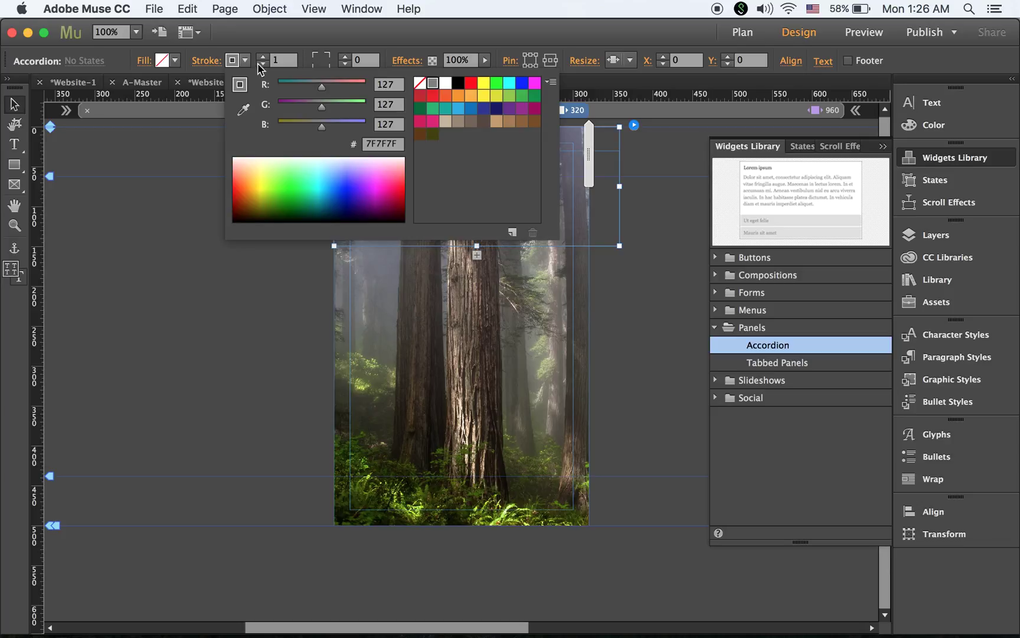
{"action": "left_click", "coordinate": [418, 82]}
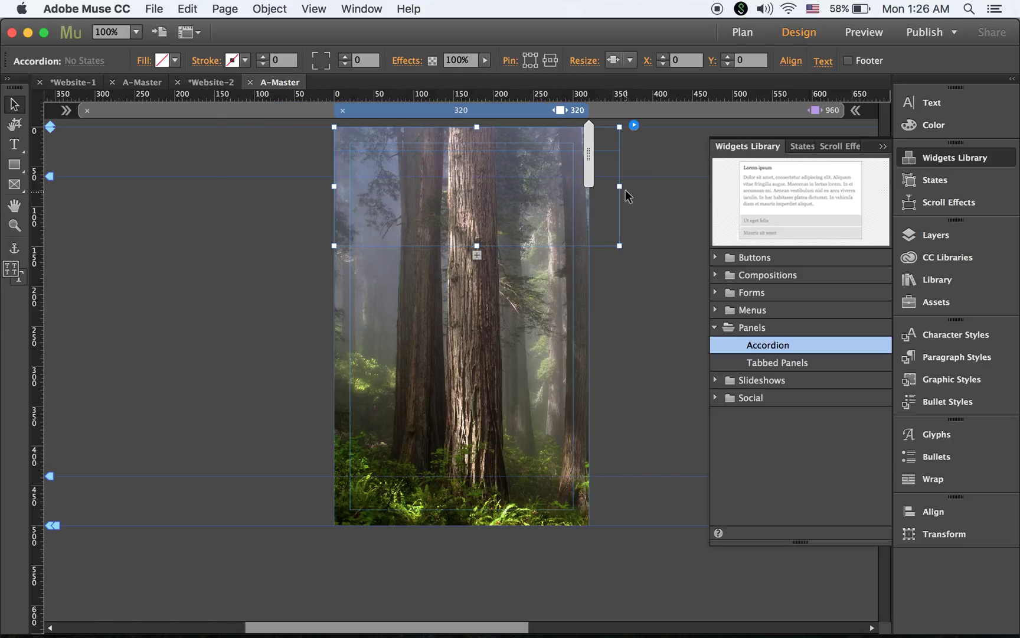
{"action": "left_click_drag", "start_coordinate": [620, 186], "coordinate": [590, 186]}
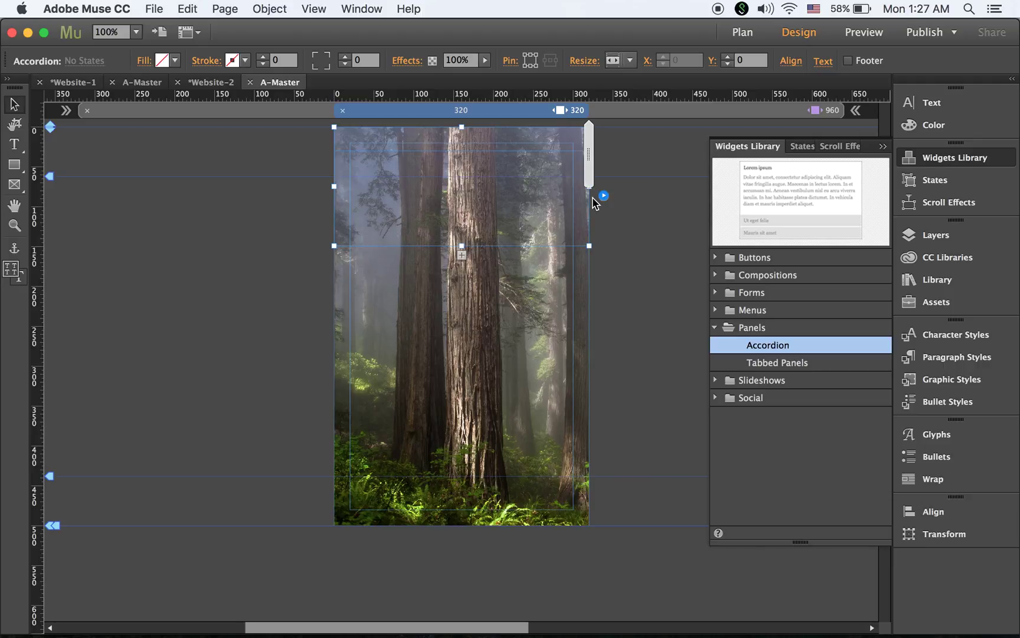
Select the whole accordion and enable its option to overlap items below.
{"action": "left_click", "coordinate": [366, 142]}
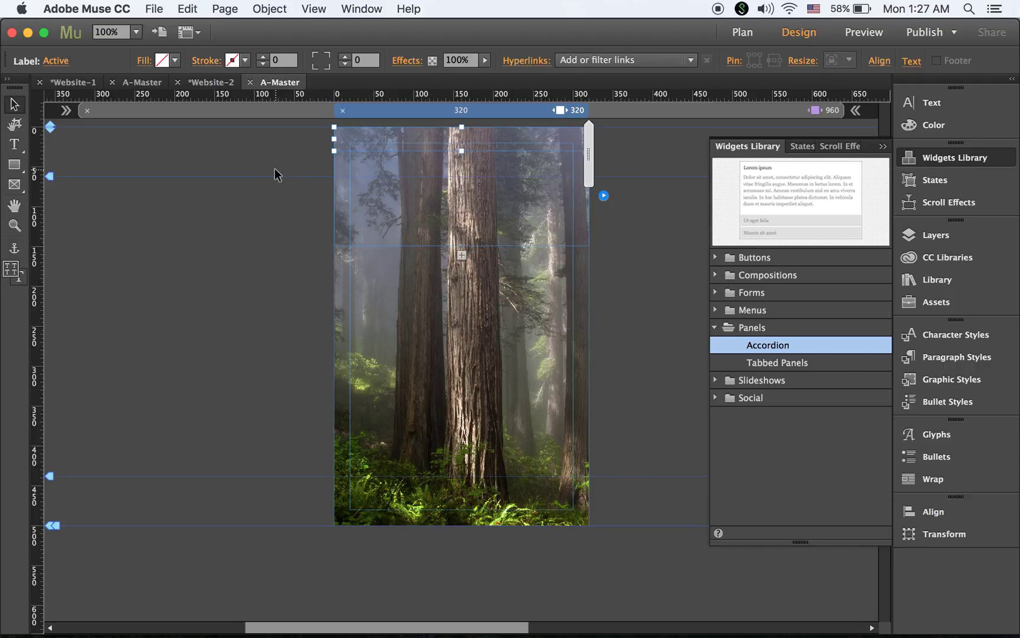
{"action": "left_click", "coordinate": [274, 169]}
{"action": "left_click", "coordinate": [387, 139]}
{"action": "left_click", "coordinate": [388, 139]}
{"action": "left_click", "coordinate": [702, 251]}
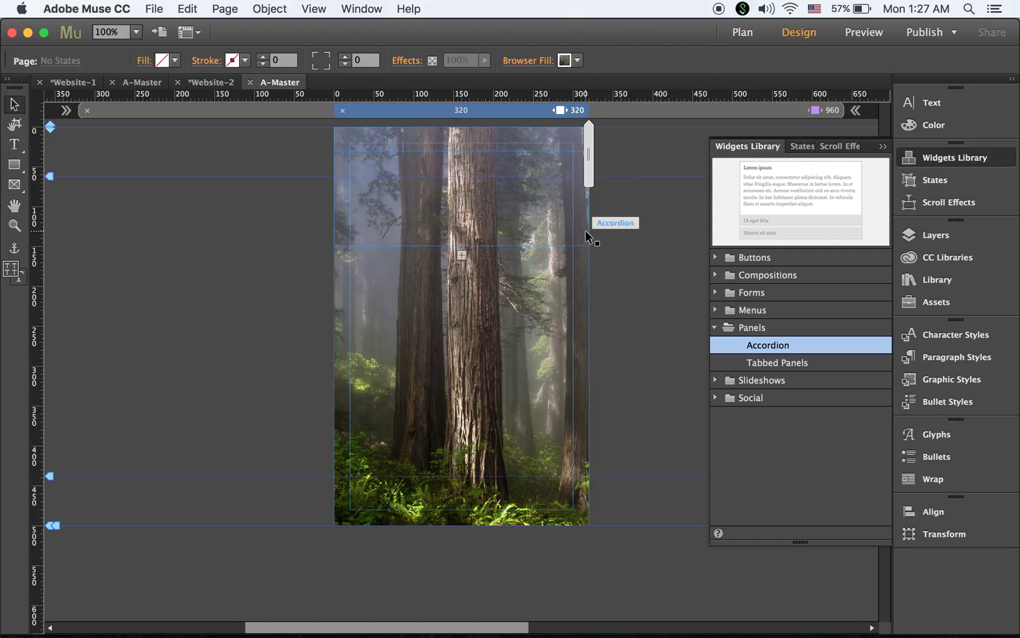
{"action": "left_click", "coordinate": [336, 217]}
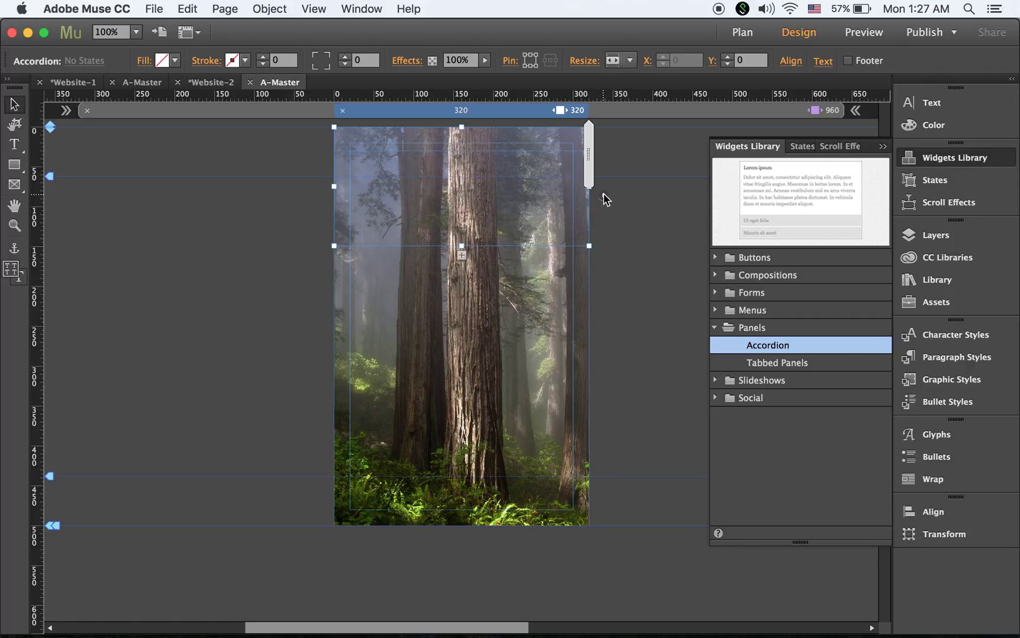
{"action": "left_click", "coordinate": [604, 197]}
{"action": "left_click", "coordinate": [625, 236]}
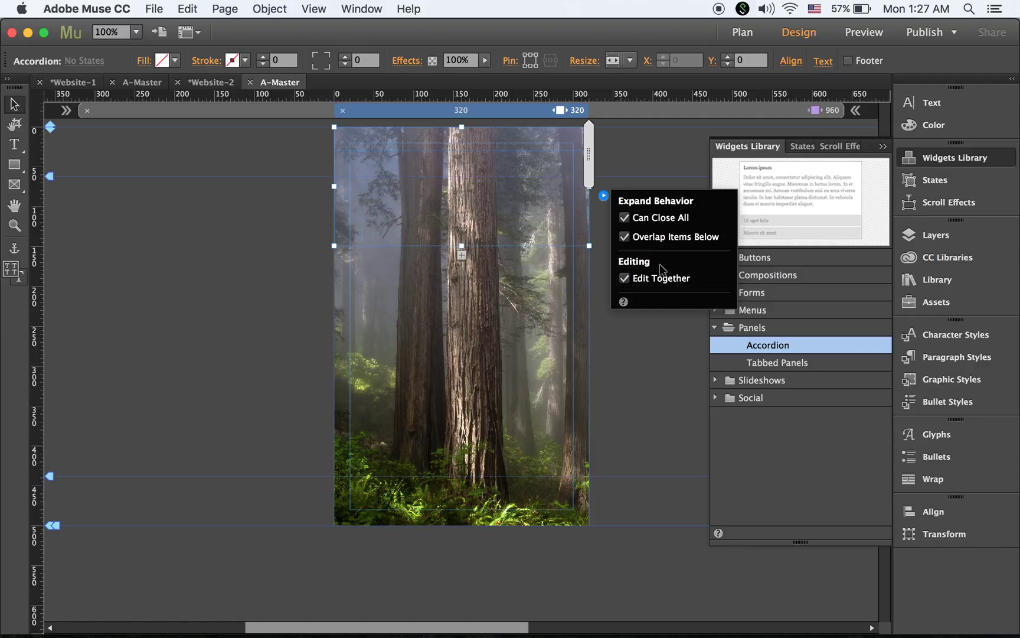
{"action": "left_click", "coordinate": [652, 171]}
Click into the accordion until its tab Label element alone is selected.
{"action": "left_click", "coordinate": [526, 135]}
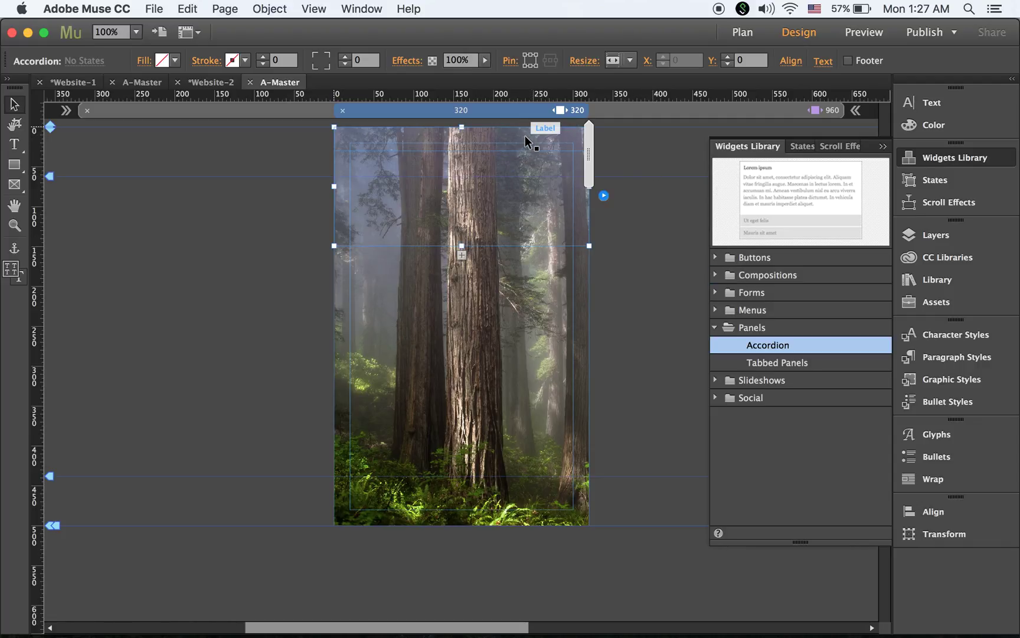
{"action": "left_click", "coordinate": [525, 136]}
{"action": "left_click", "coordinate": [400, 140]}
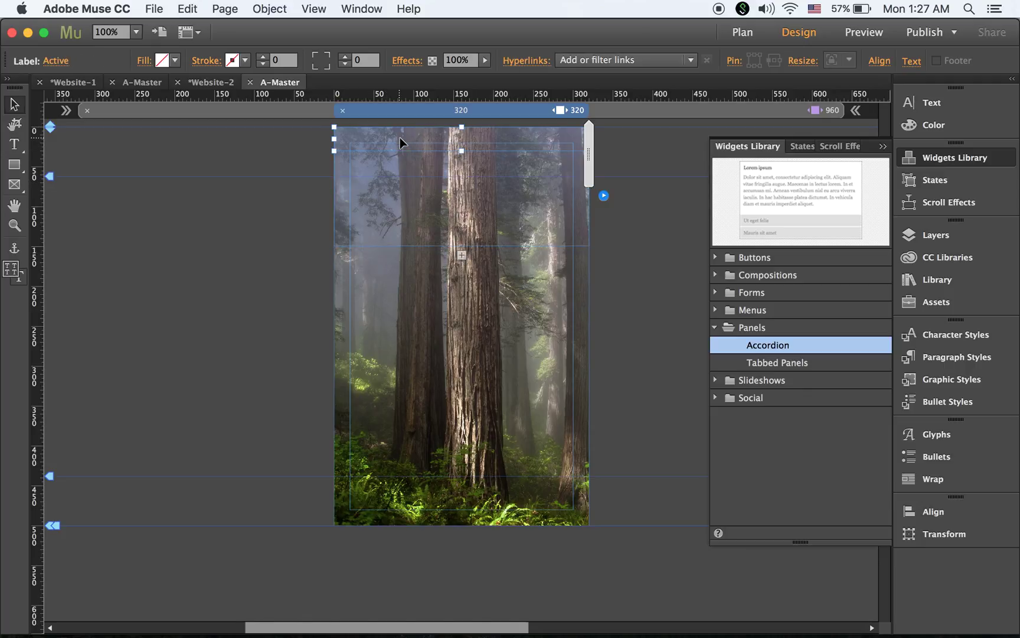
{"action": "left_click", "coordinate": [399, 137]}
{"action": "left_click", "coordinate": [399, 137]}
{"action": "left_click", "coordinate": [289, 171]}
{"action": "left_click", "coordinate": [417, 139]}
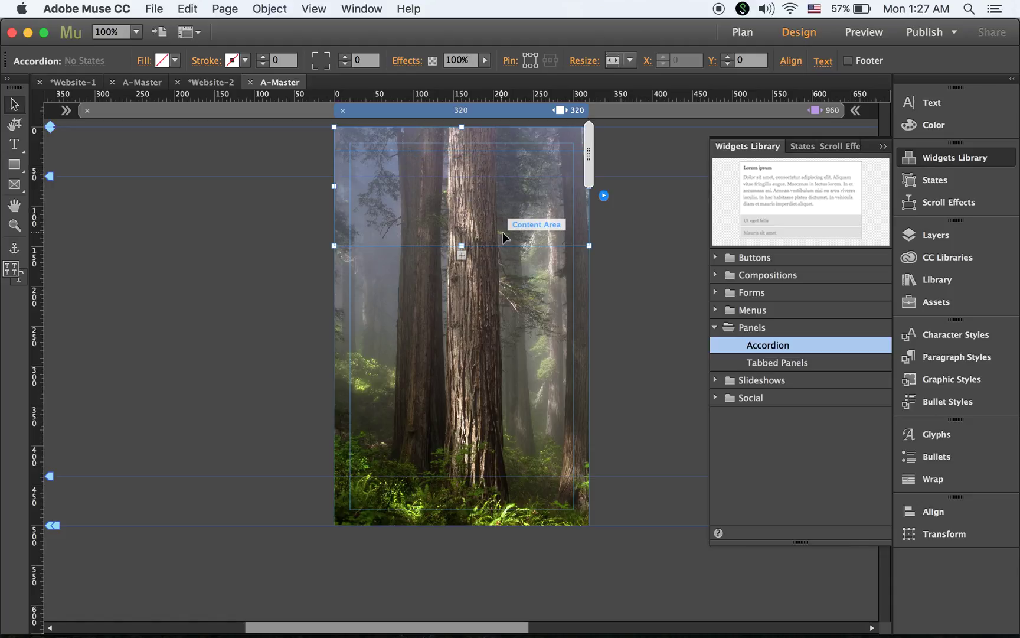
{"action": "left_click", "coordinate": [258, 174]}
{"action": "left_click", "coordinate": [360, 152]}
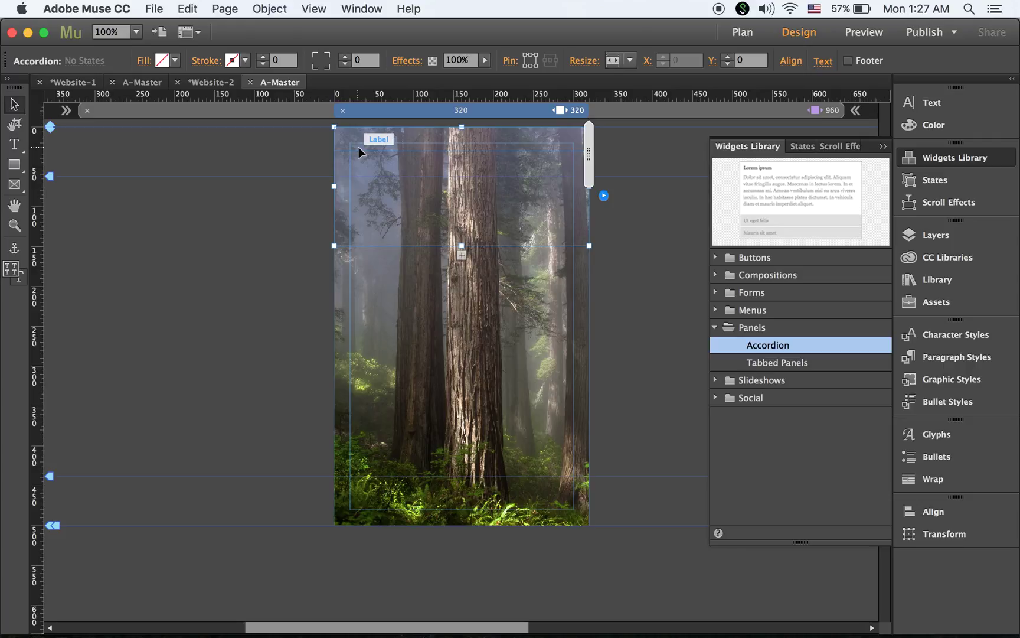
{"action": "left_click", "coordinate": [378, 143]}
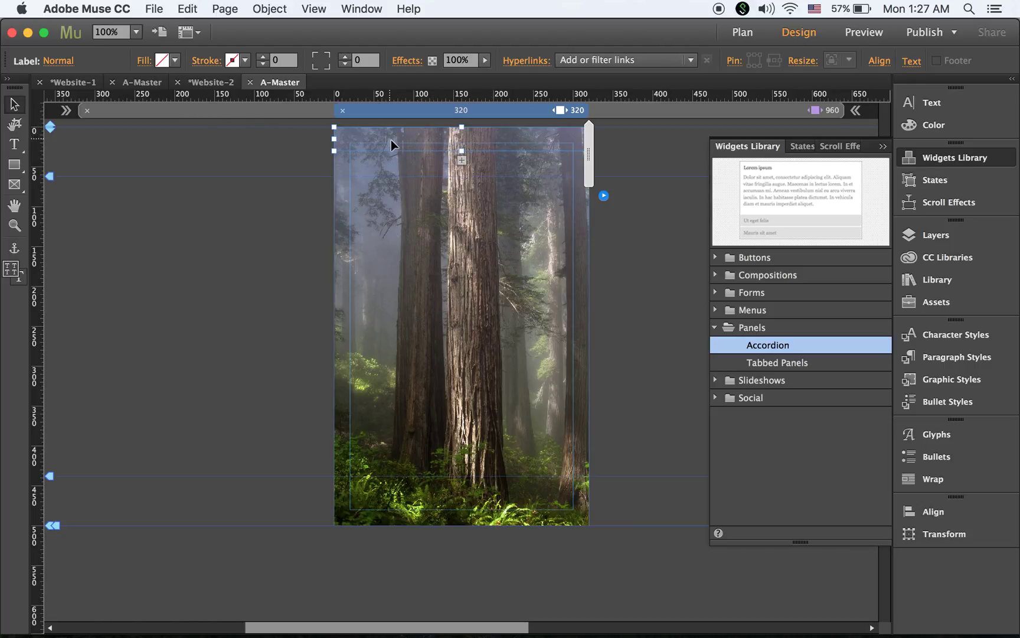
Fill the accordion tab with hamburger.png, set to Scale to Fit and positioned top-centre.
{"action": "left_click", "coordinate": [146, 63]}
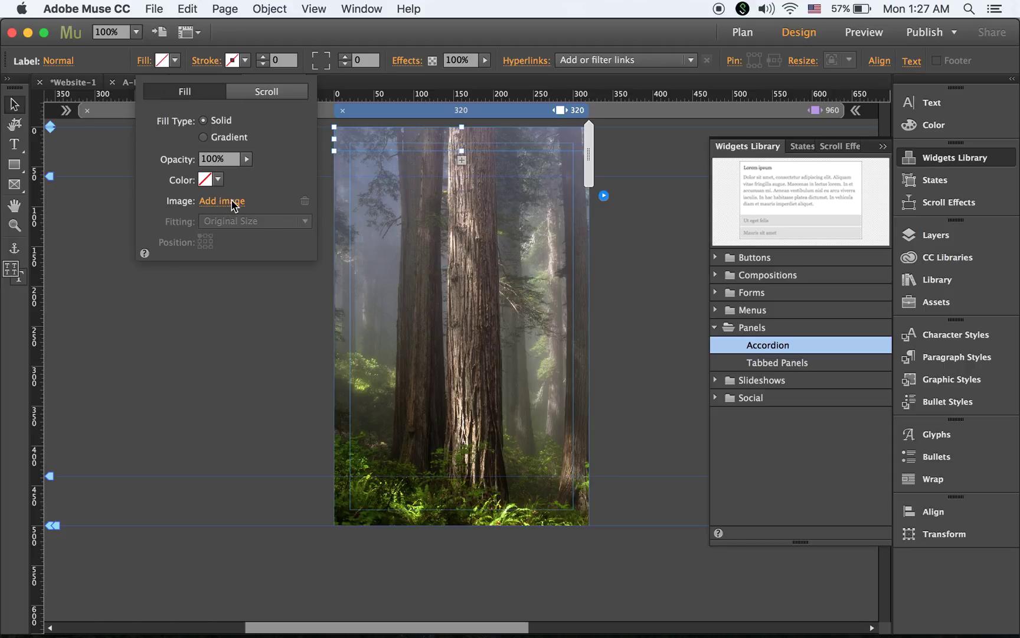
{"action": "left_click", "coordinate": [230, 203]}
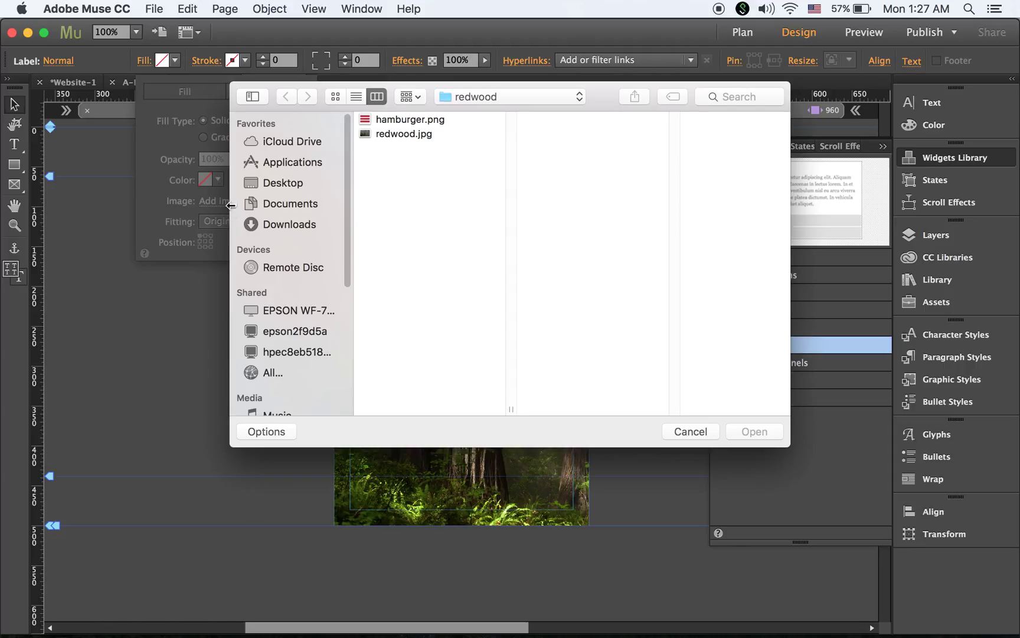
{"action": "left_click", "coordinate": [402, 121]}
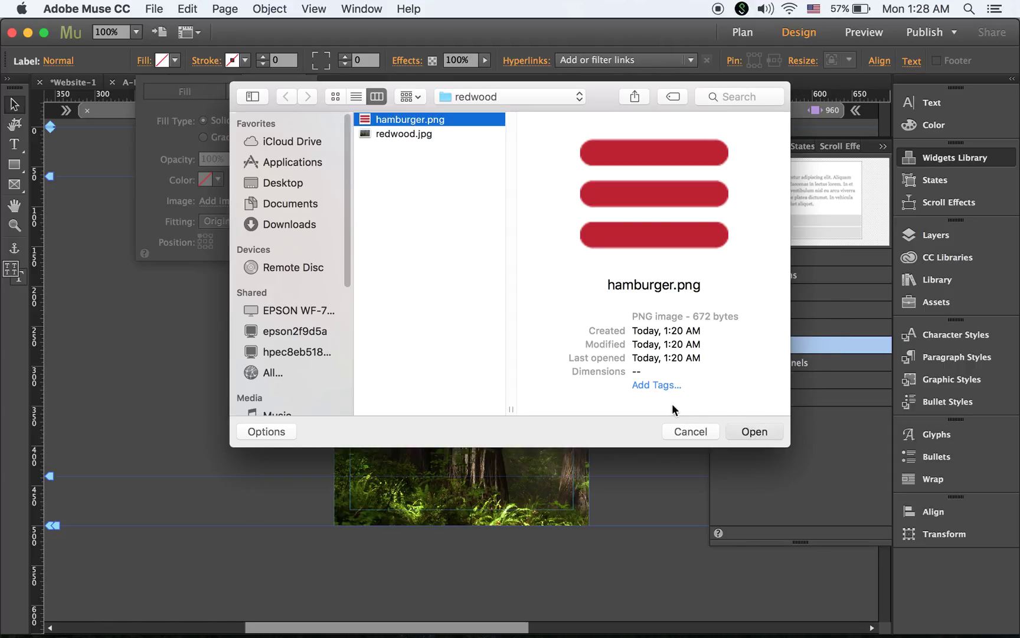
{"action": "key", "text": "Return"}
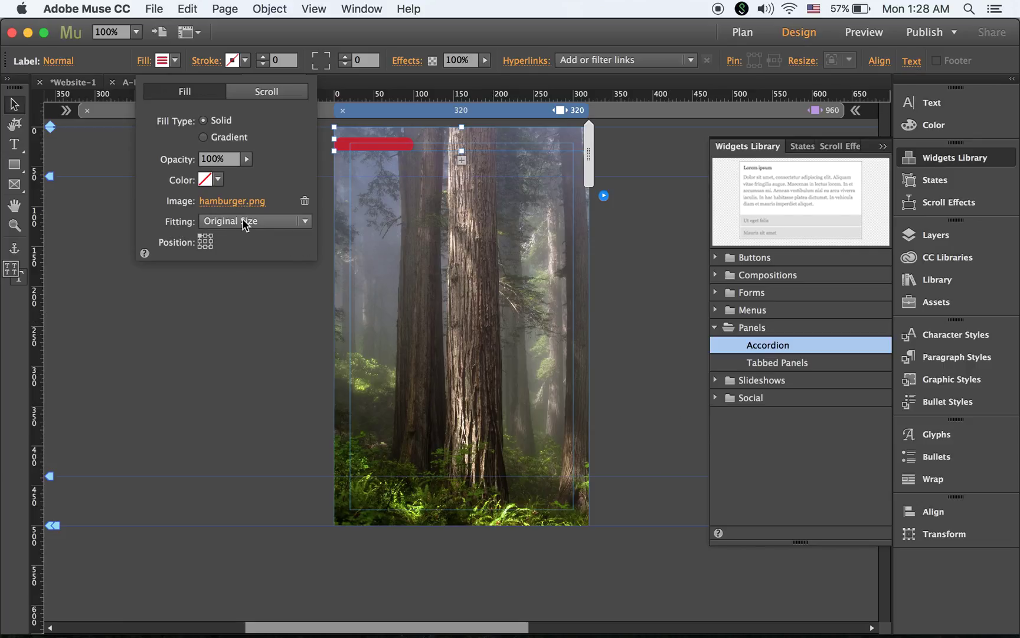
{"action": "left_click", "coordinate": [245, 222]}
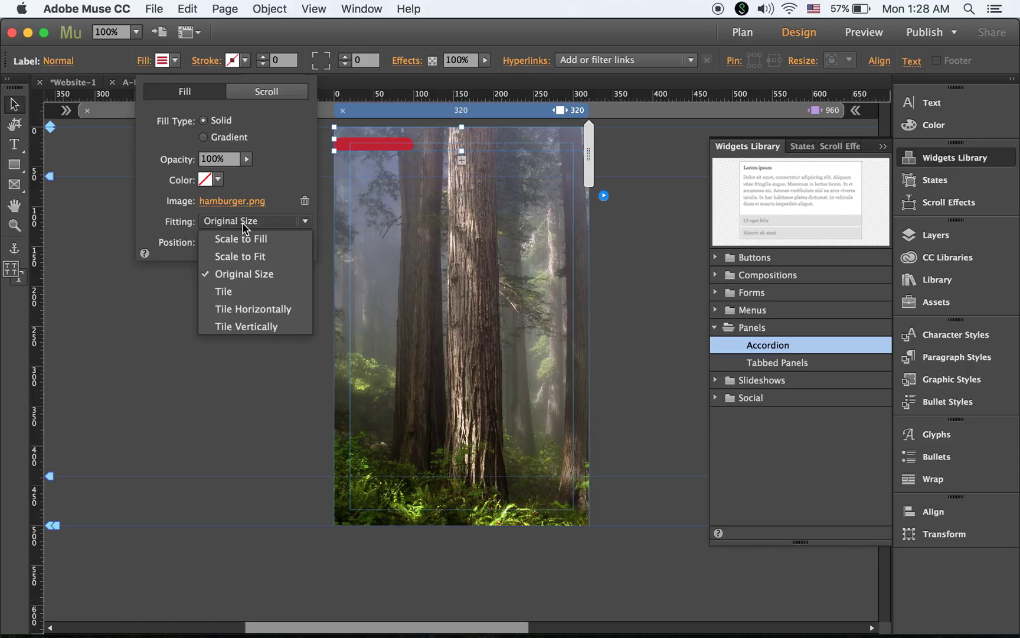
{"action": "left_click", "coordinate": [269, 257]}
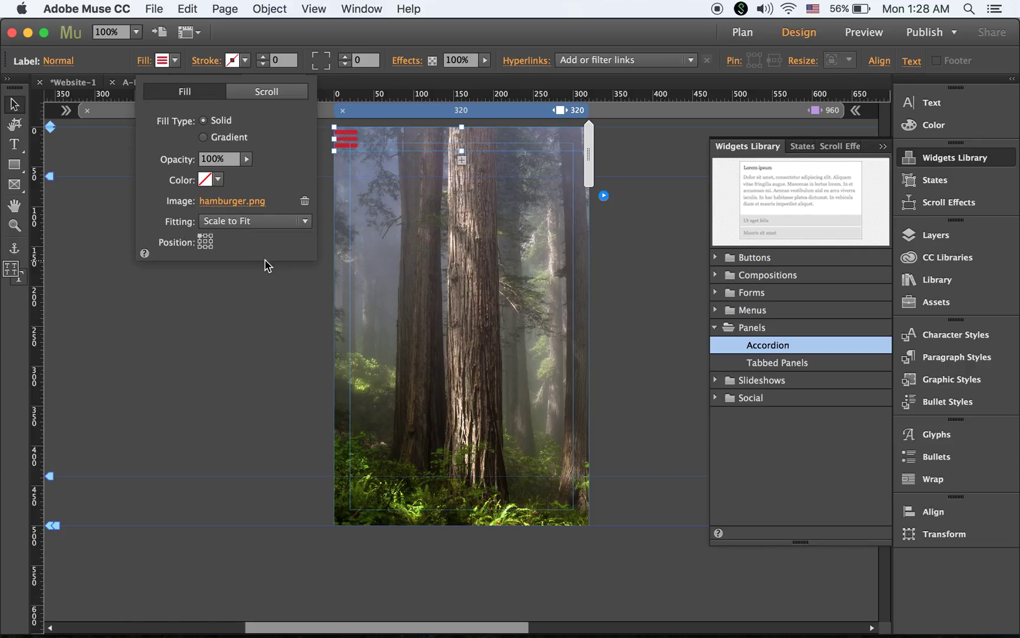
{"action": "left_click", "coordinate": [205, 236]}
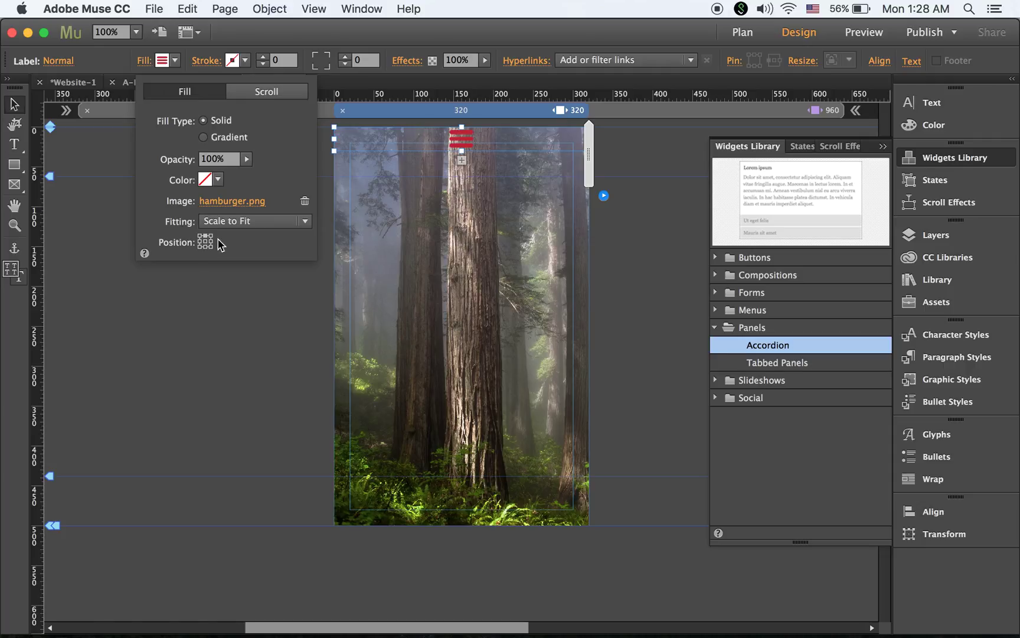
{"action": "left_click", "coordinate": [462, 149]}
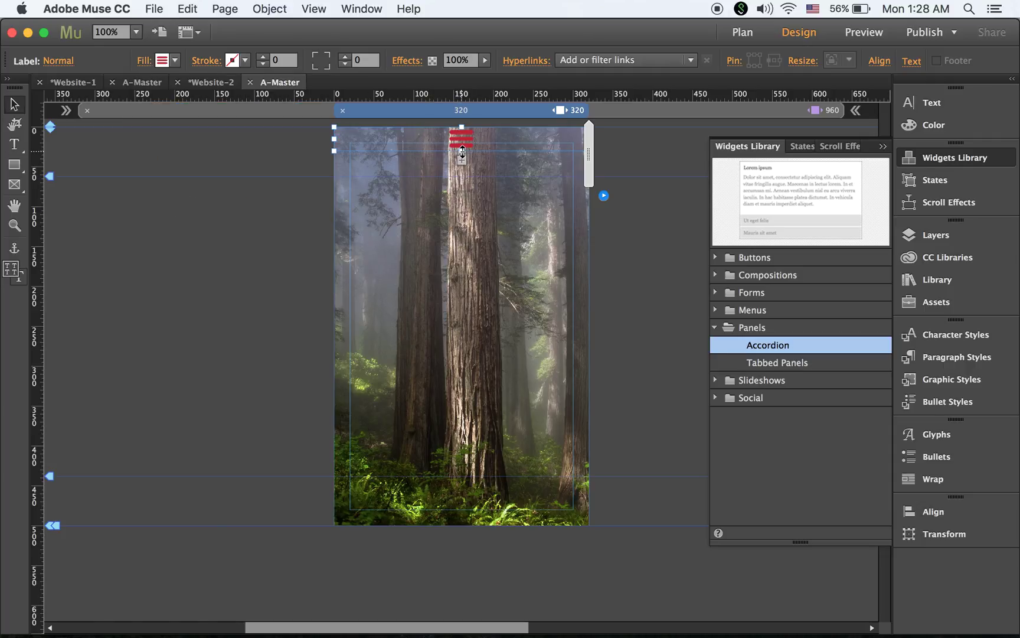
Make the hamburger tab about 37 px tall and toggle the accordion repeatedly to test it.
{"action": "left_click_drag", "start_coordinate": [462, 148], "coordinate": [462, 160]}
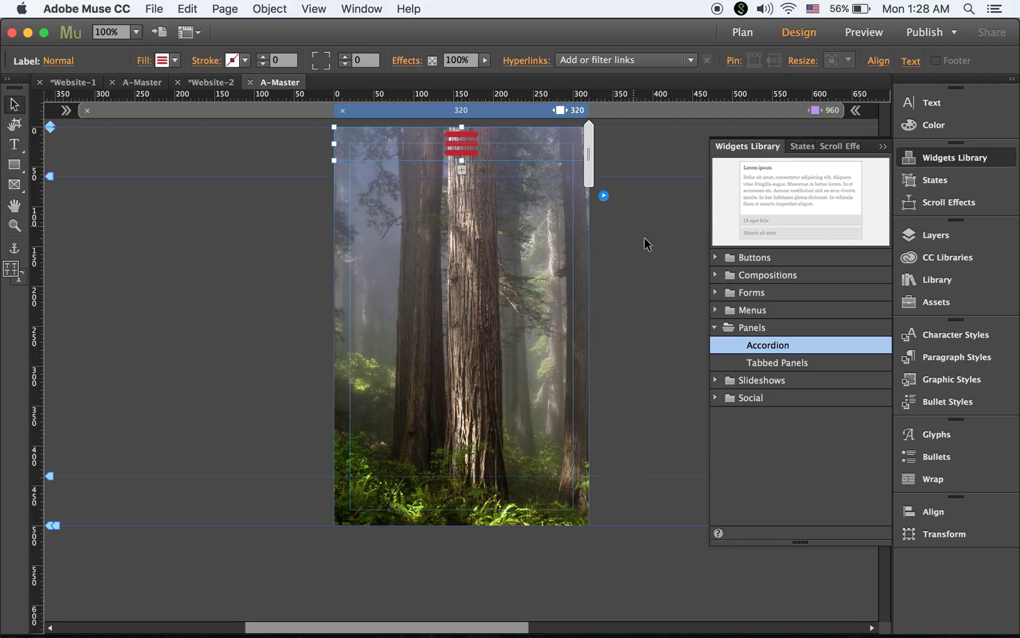
{"action": "left_click", "coordinate": [646, 242]}
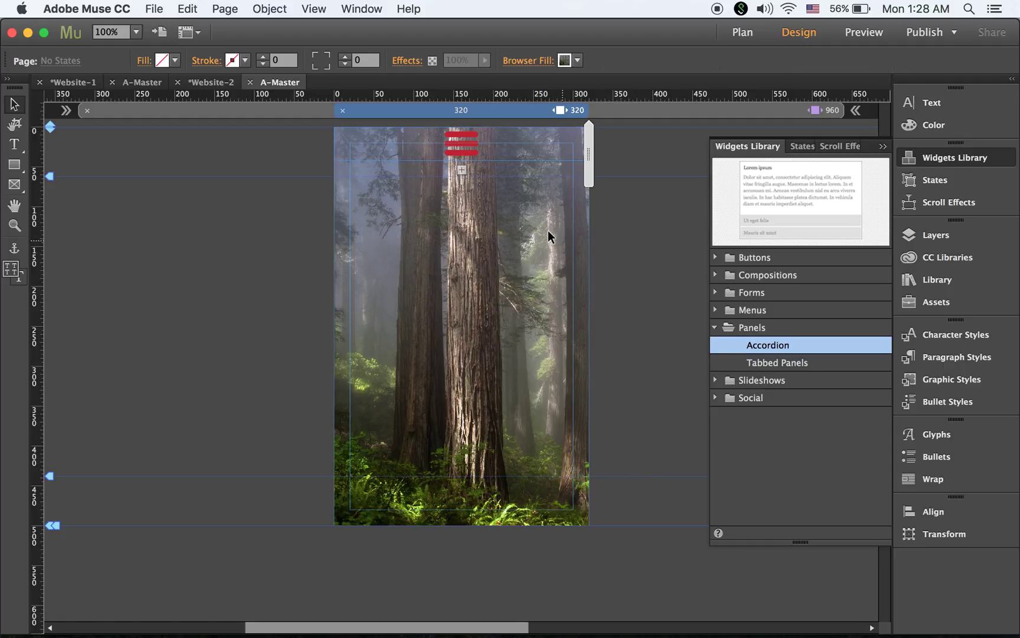
{"action": "left_click", "coordinate": [537, 142]}
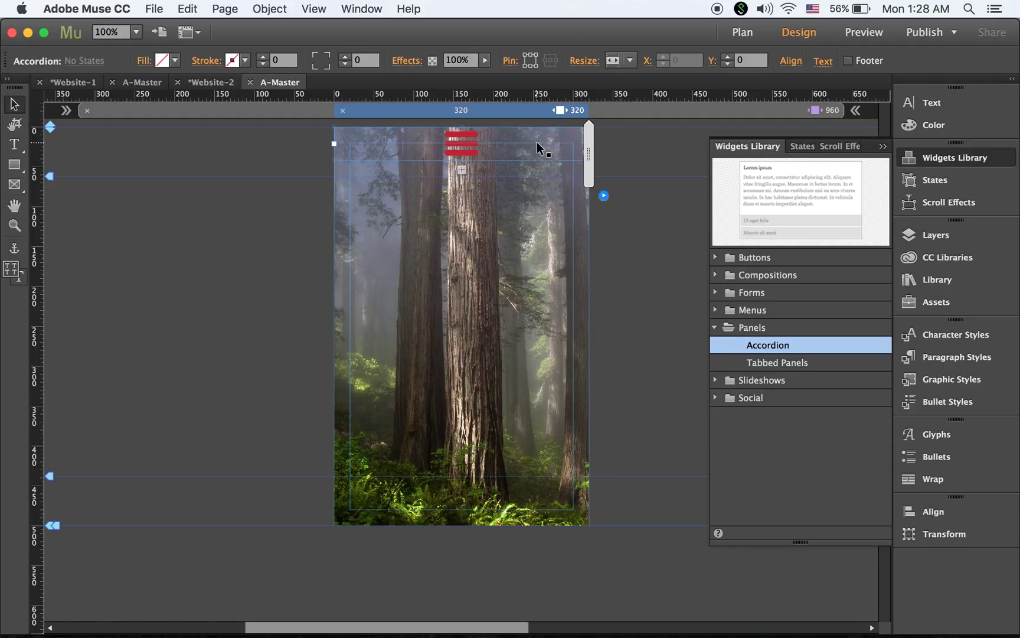
{"action": "left_click", "coordinate": [536, 142]}
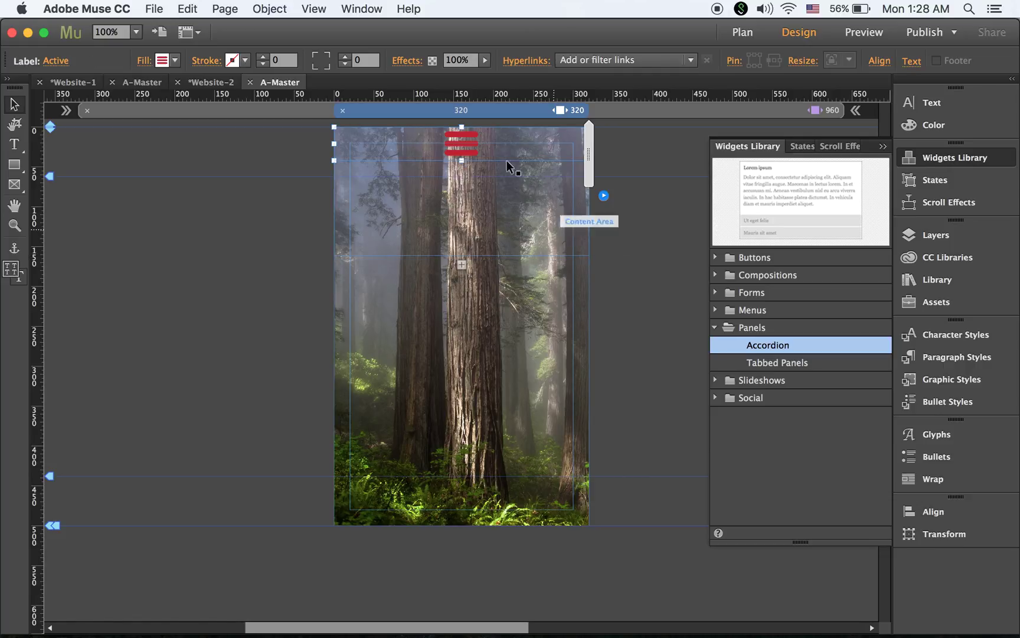
{"action": "left_click", "coordinate": [503, 144]}
{"action": "left_click", "coordinate": [503, 144]}
{"action": "left_click", "coordinate": [503, 143]}
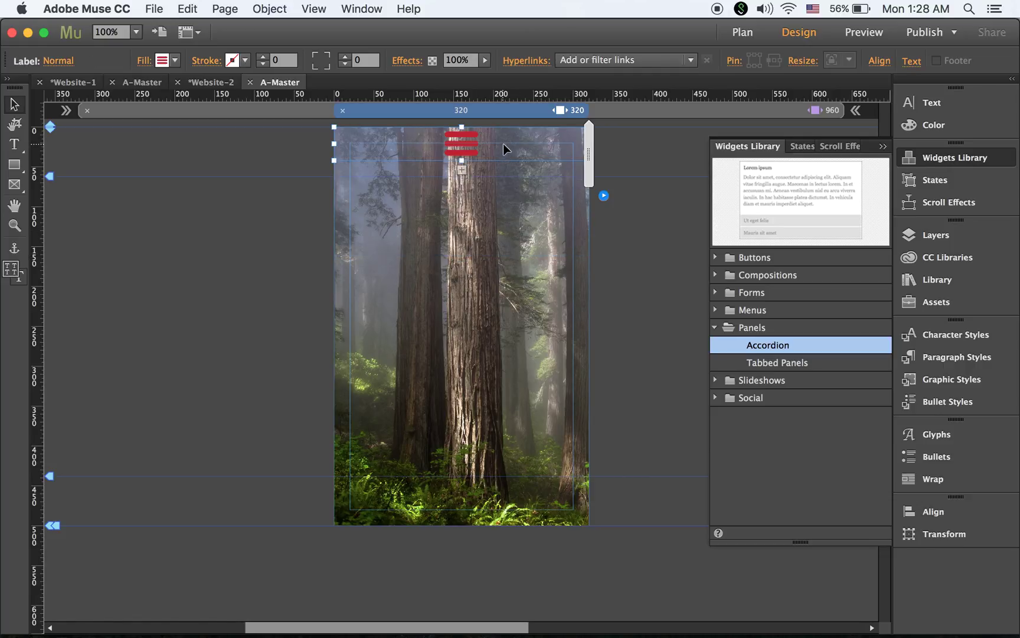
{"action": "left_click", "coordinate": [503, 143]}
{"action": "left_click", "coordinate": [503, 143]}
{"action": "left_click", "coordinate": [503, 144]}
{"action": "left_click", "coordinate": [503, 143]}
{"action": "left_click", "coordinate": [503, 144]}
{"action": "left_click", "coordinate": [503, 144]}
{"action": "left_click", "coordinate": [503, 143]}
{"action": "left_click", "coordinate": [503, 143]}
{"action": "left_click", "coordinate": [503, 143]}
{"action": "left_click", "coordinate": [715, 309]}
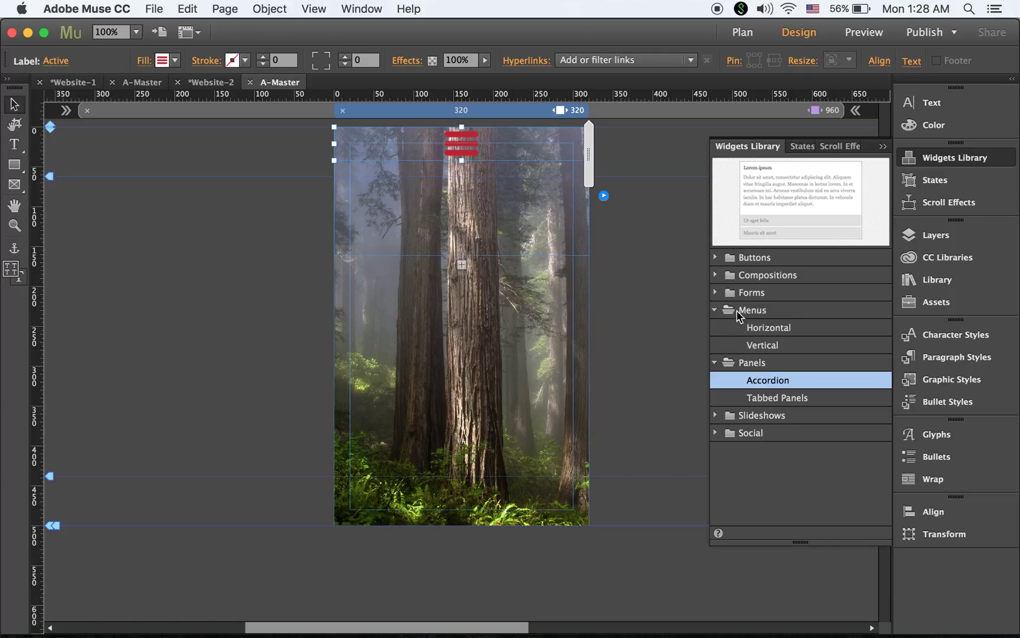
Drag a Vertical menu widget from Widgets Library into the accordion's content panel.
{"action": "left_click", "coordinate": [771, 347]}
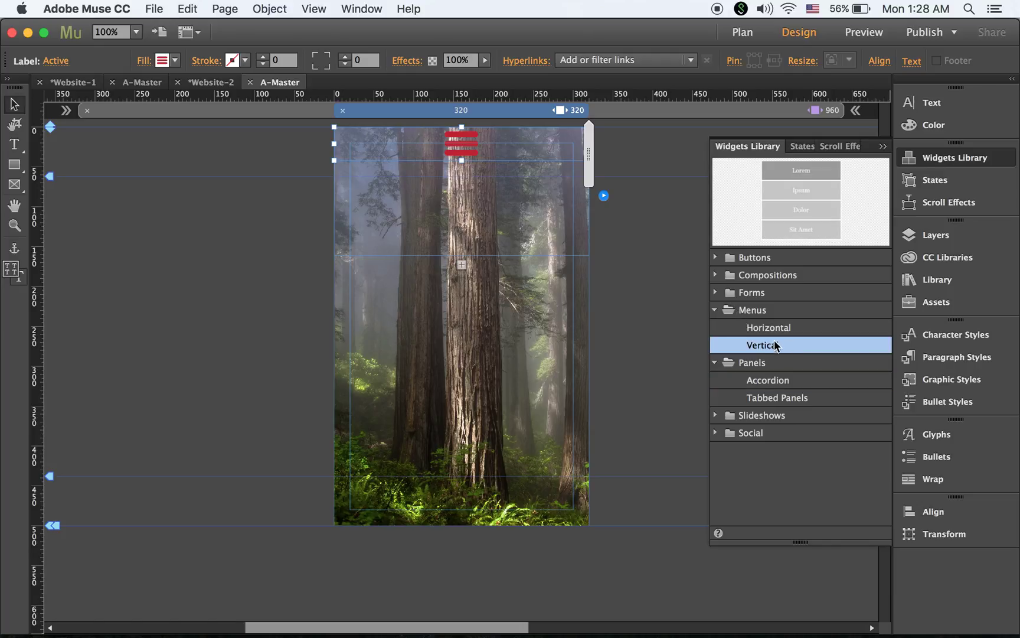
{"action": "left_click_drag", "start_coordinate": [777, 347], "coordinate": [397, 196]}
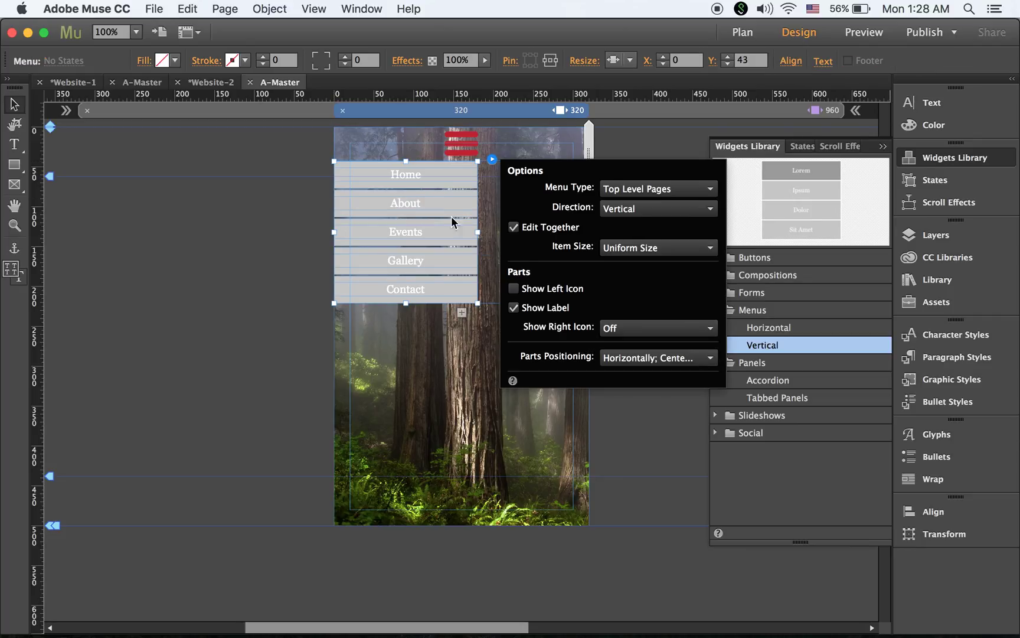
{"action": "left_click", "coordinate": [654, 431]}
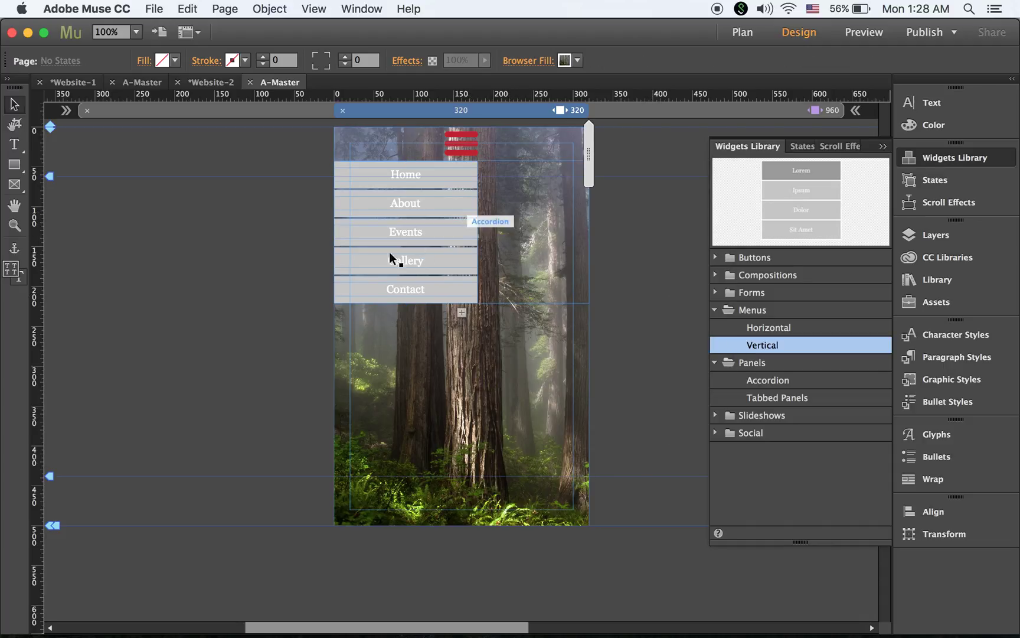
Widen the five-item vertical menu to span the panel's full 320 px width.
{"action": "left_click", "coordinate": [449, 220]}
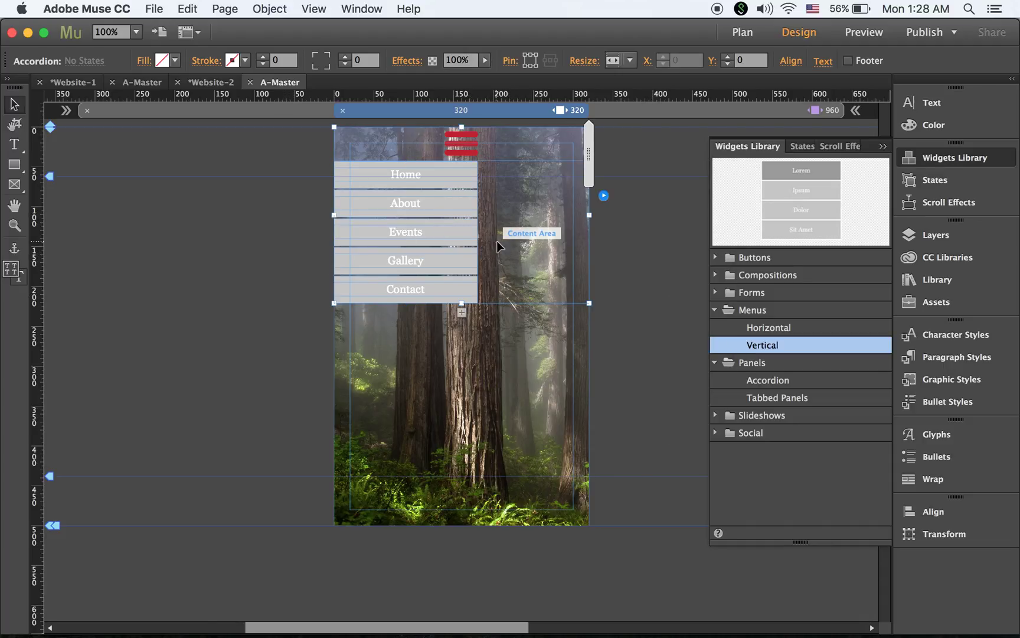
{"action": "left_click", "coordinate": [457, 209]}
{"action": "left_click", "coordinate": [458, 210]}
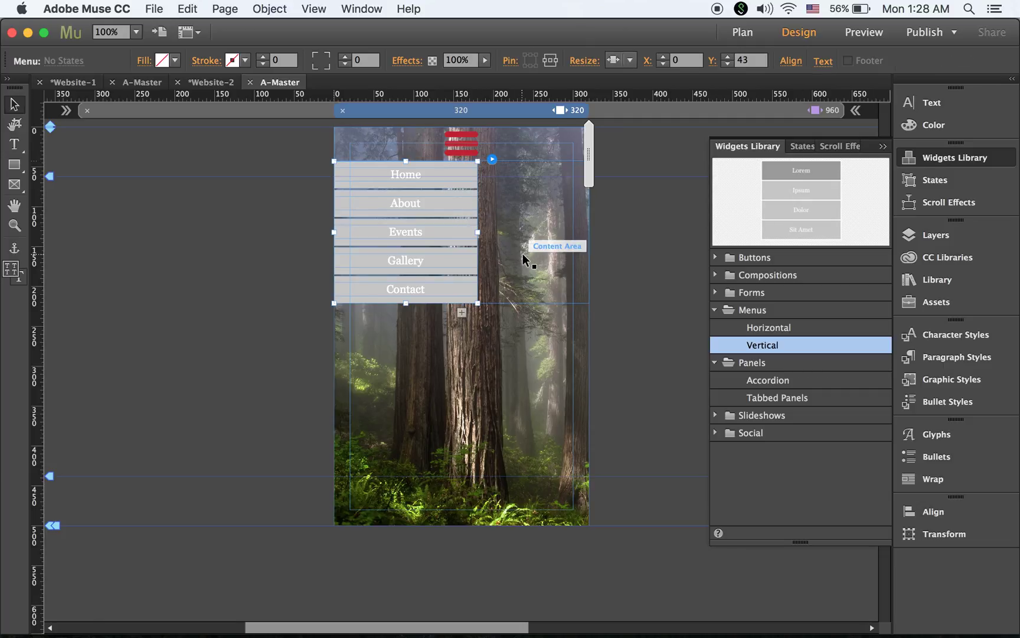
{"action": "left_click_drag", "start_coordinate": [478, 232], "coordinate": [587, 250]}
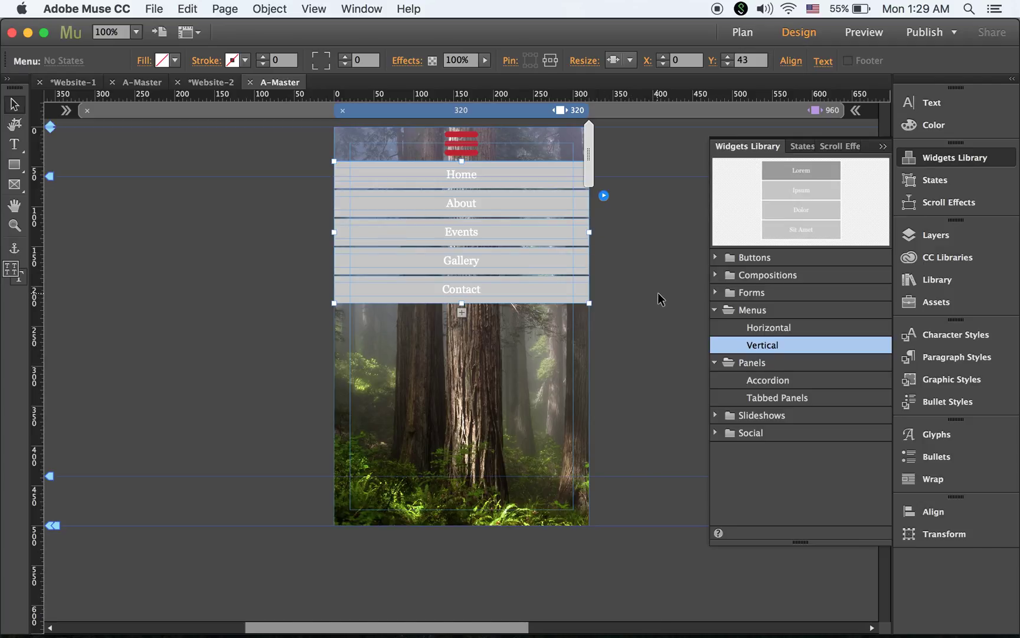
{"action": "left_click", "coordinate": [658, 293]}
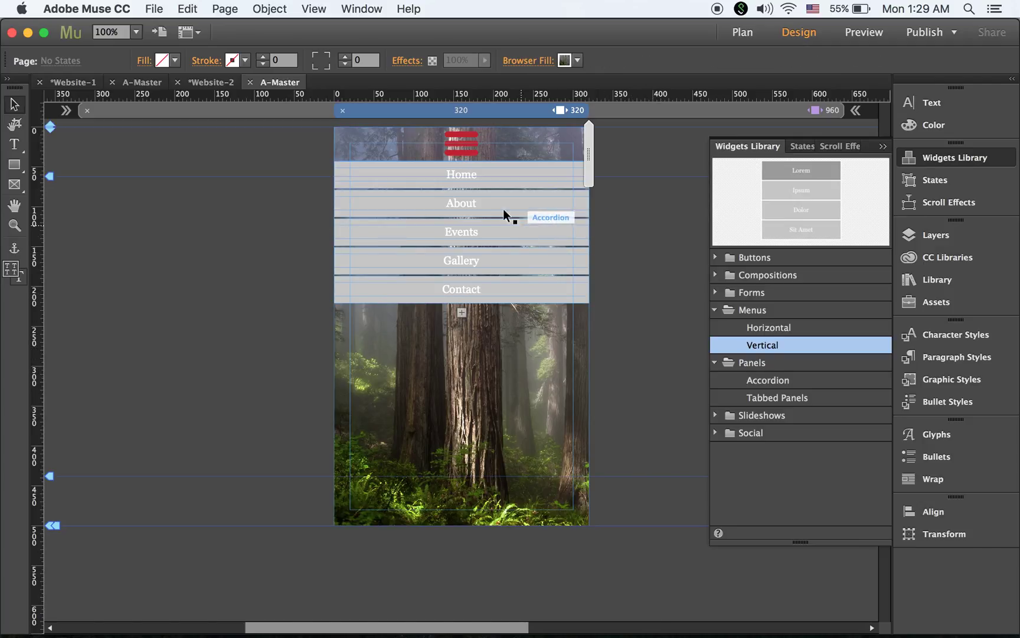
Give the vertical menu items a black fill.
{"action": "left_click", "coordinate": [503, 176]}
{"action": "left_click", "coordinate": [521, 179]}
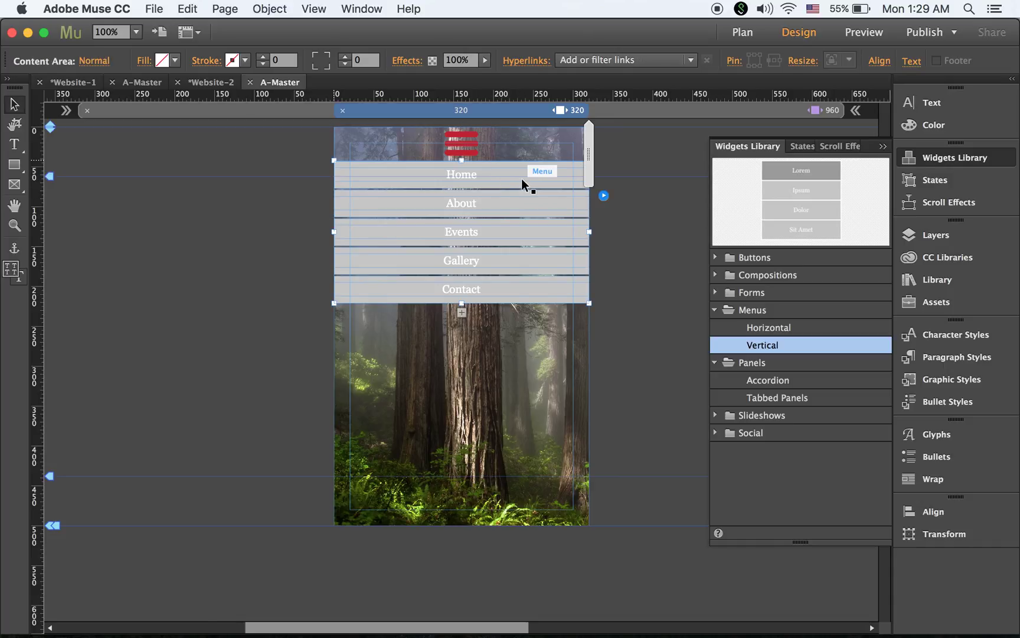
{"action": "left_click", "coordinate": [525, 184]}
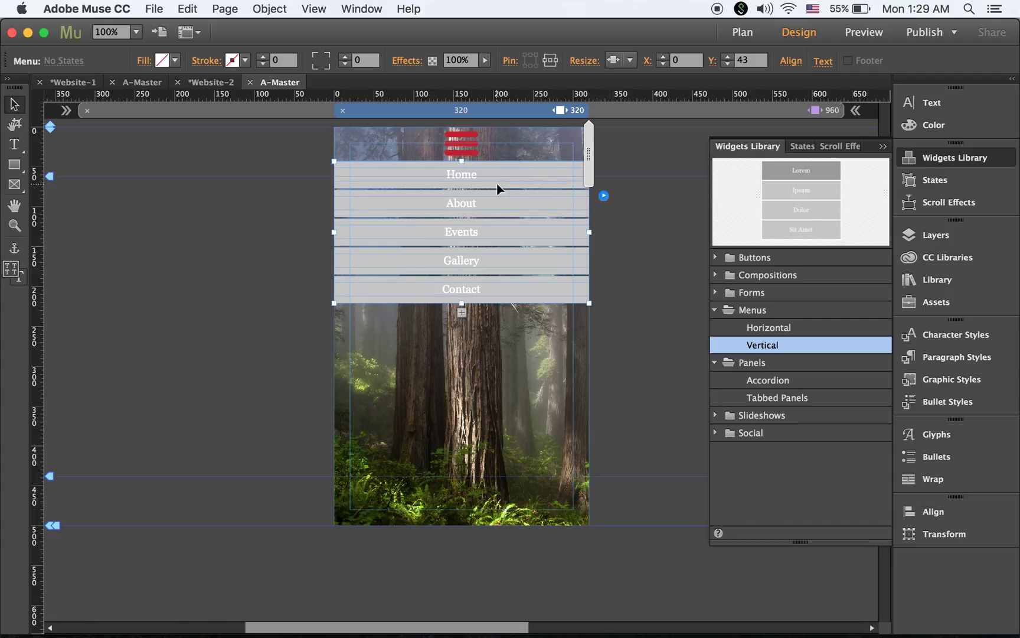
{"action": "left_click", "coordinate": [500, 187]}
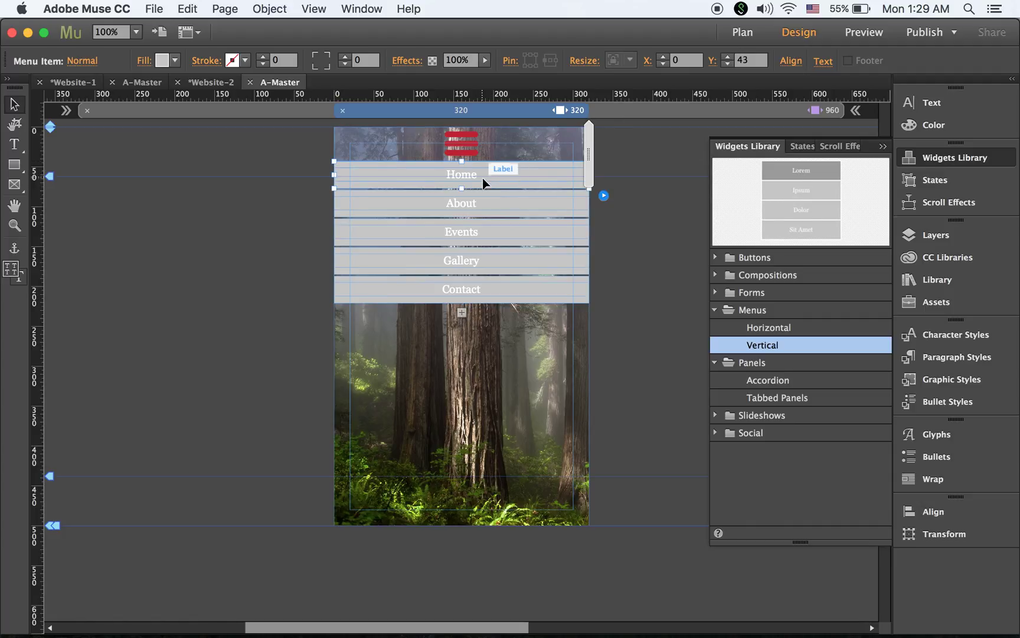
{"action": "left_click", "coordinate": [176, 61]}
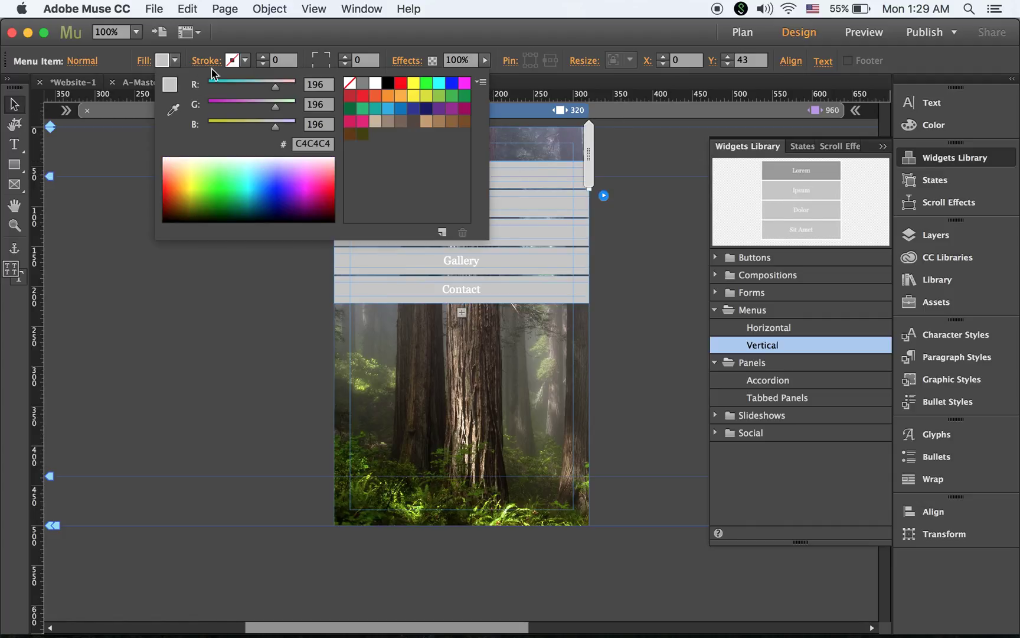
{"action": "left_click", "coordinate": [388, 82]}
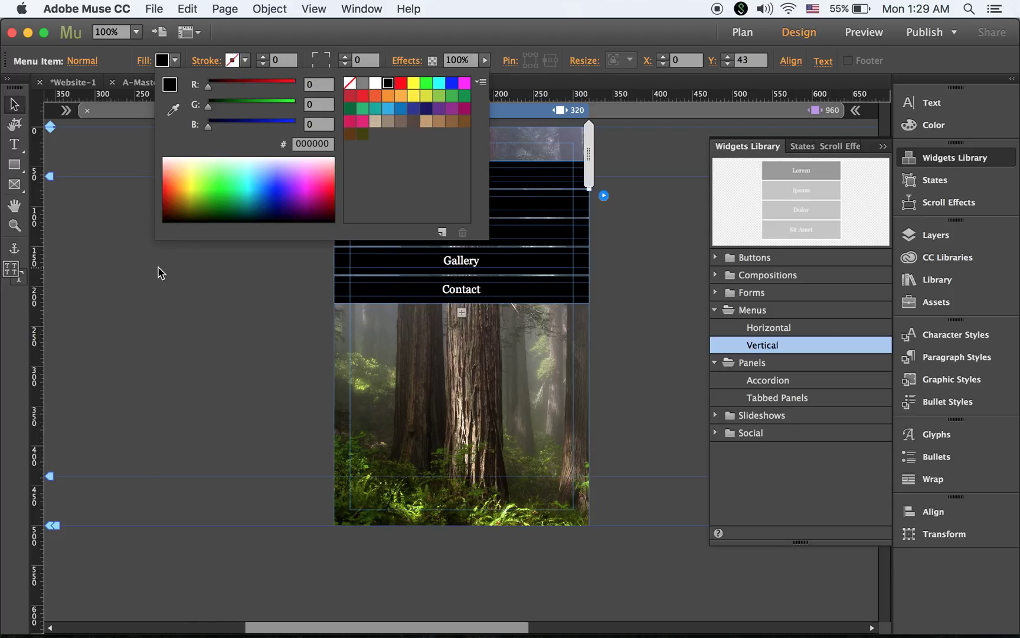
{"action": "left_click", "coordinate": [130, 303]}
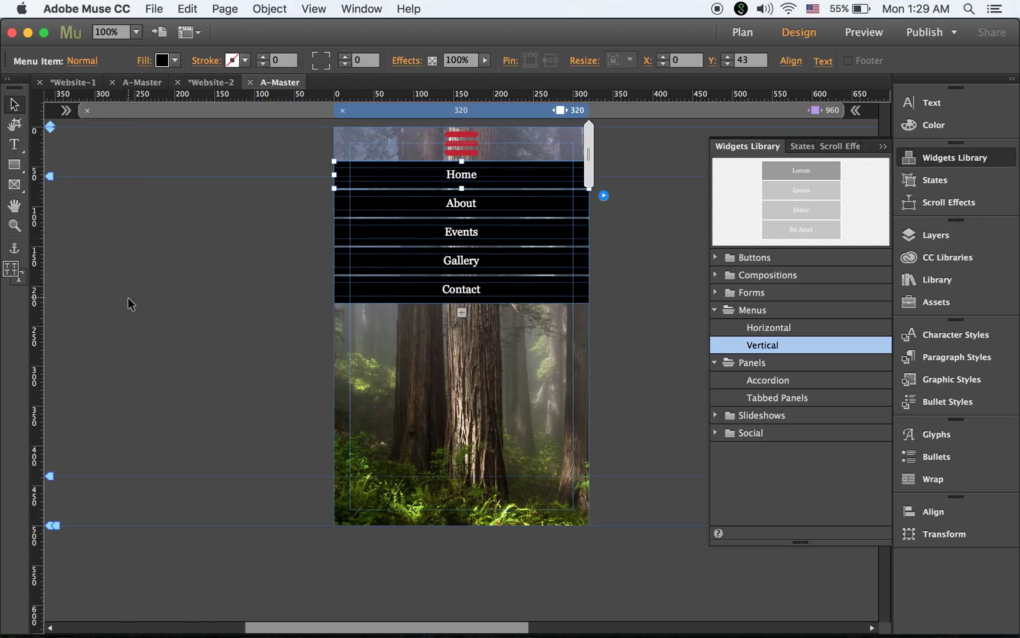
Lower the menu items' opacity to about 66% so the redwood shows through.
{"action": "left_click", "coordinate": [484, 61]}
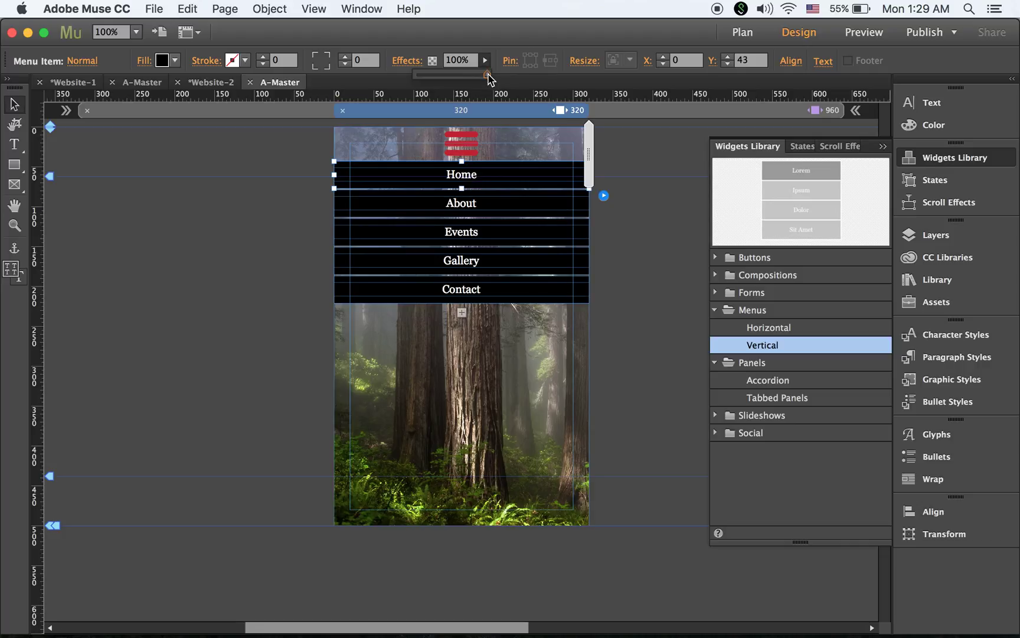
{"action": "left_click_drag", "start_coordinate": [488, 75], "coordinate": [471, 80]}
{"action": "left_click", "coordinate": [654, 226]}
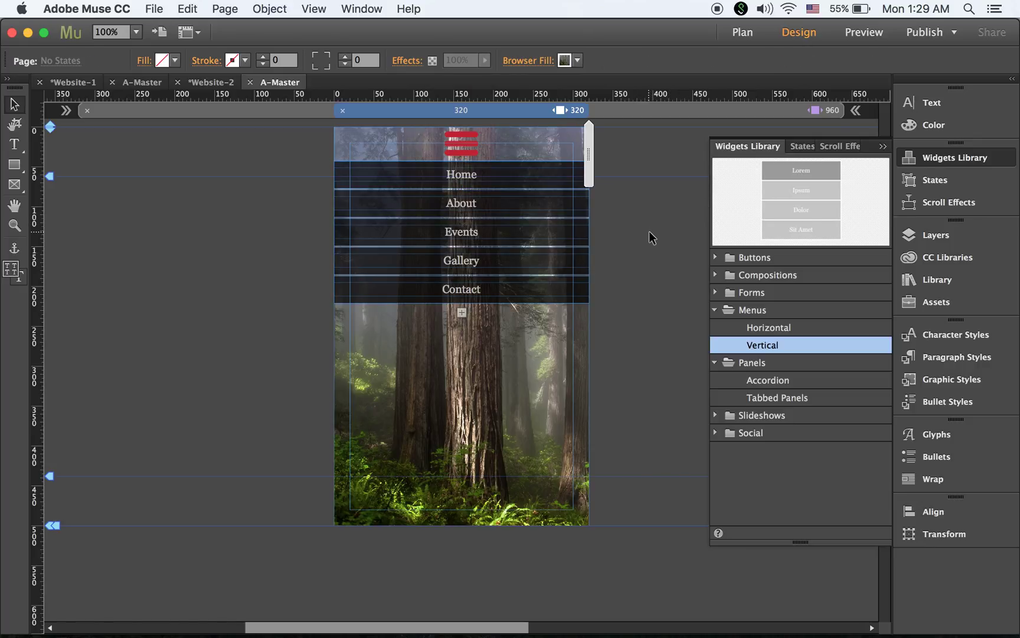
{"action": "left_click", "coordinate": [530, 136]}
With the hamburger accordion expanded, drop the translucent vertical menu into its content area.
{"action": "left_click", "coordinate": [531, 136]}
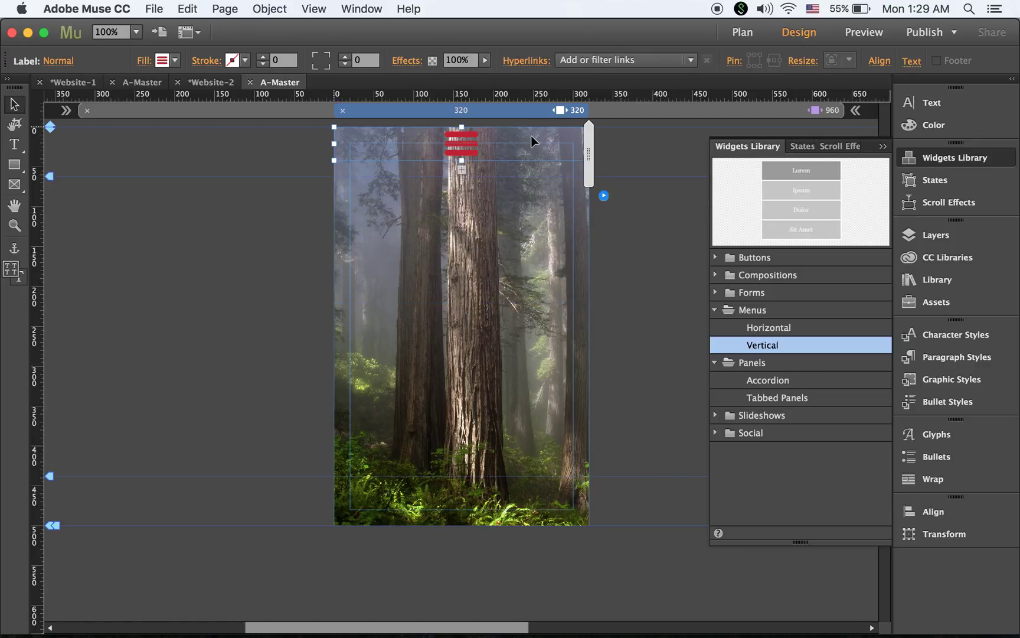
{"action": "left_click", "coordinate": [532, 136]}
{"action": "left_click", "coordinate": [531, 135]}
{"action": "left_click", "coordinate": [532, 136]}
{"action": "left_click", "coordinate": [531, 136]}
{"action": "left_click", "coordinate": [532, 136]}
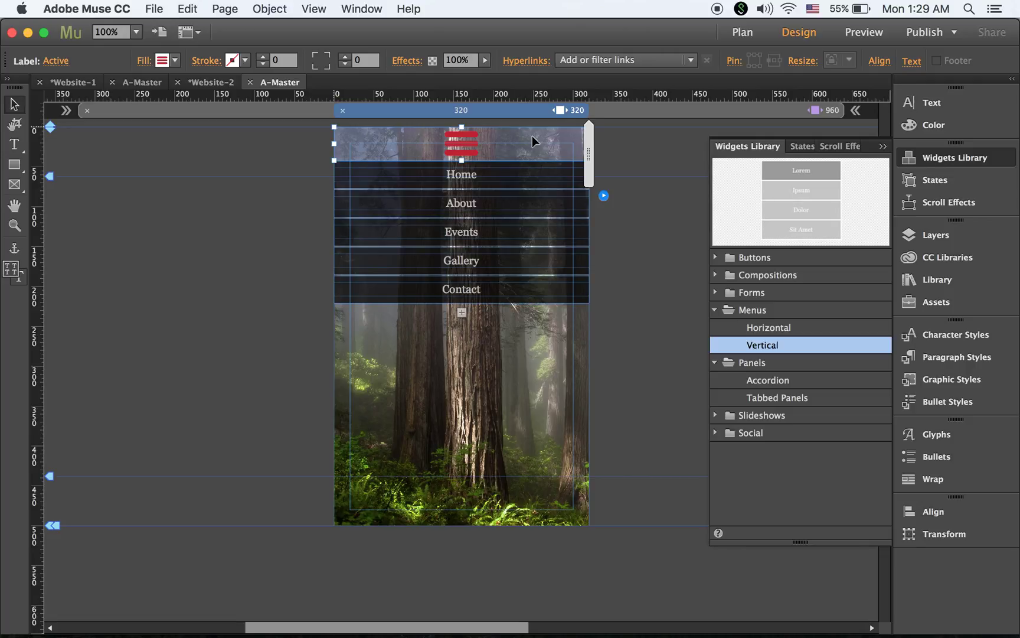
{"action": "left_click_drag", "start_coordinate": [768, 380], "coordinate": [528, 208]}
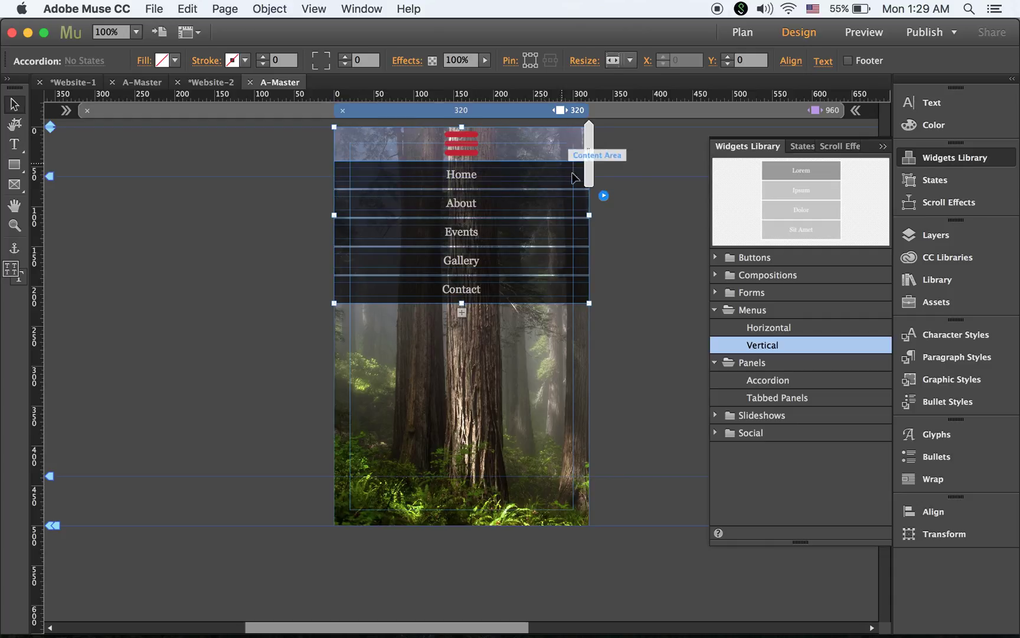
Hide the hamburger accordion in other breakpoints, then widen the page to the 960 px layout.
{"action": "left_click", "coordinate": [277, 7]}
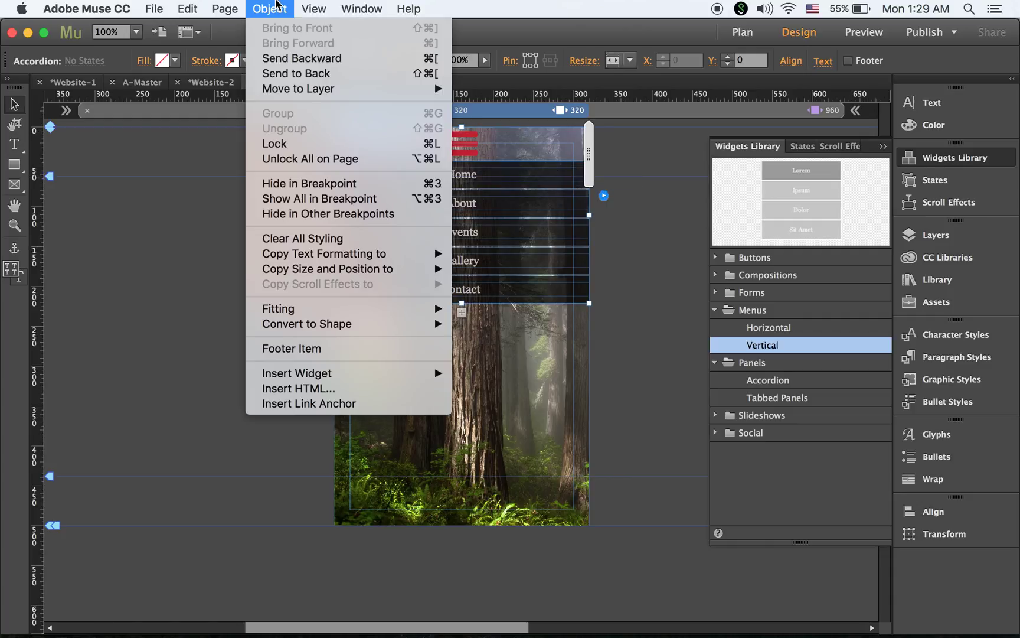
{"action": "left_click", "coordinate": [414, 216]}
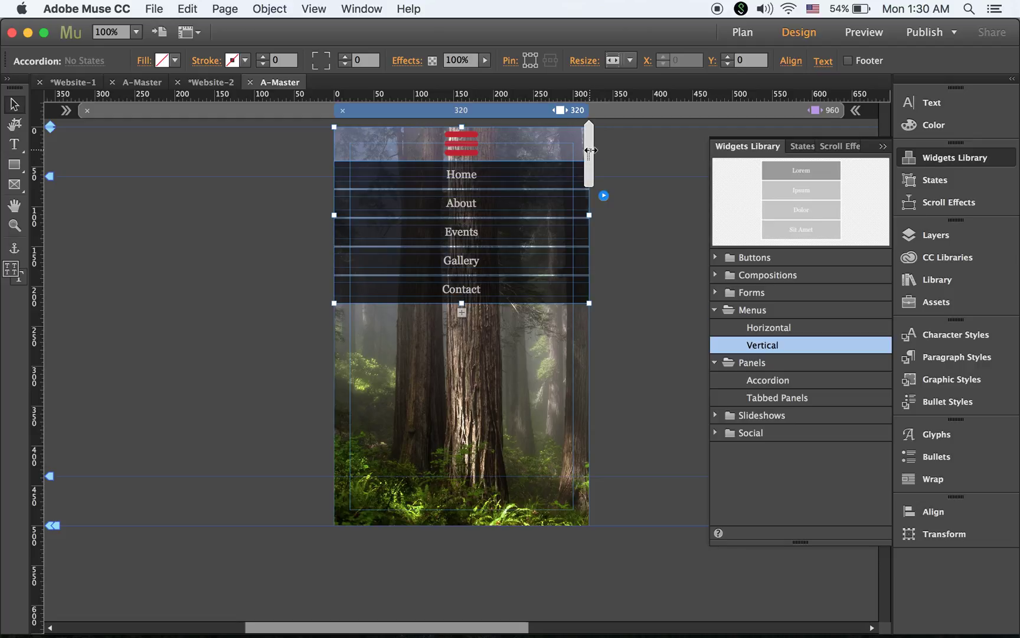
{"action": "left_click", "coordinate": [595, 153]}
{"action": "left_click_drag", "start_coordinate": [595, 154], "coordinate": [808, 131]}
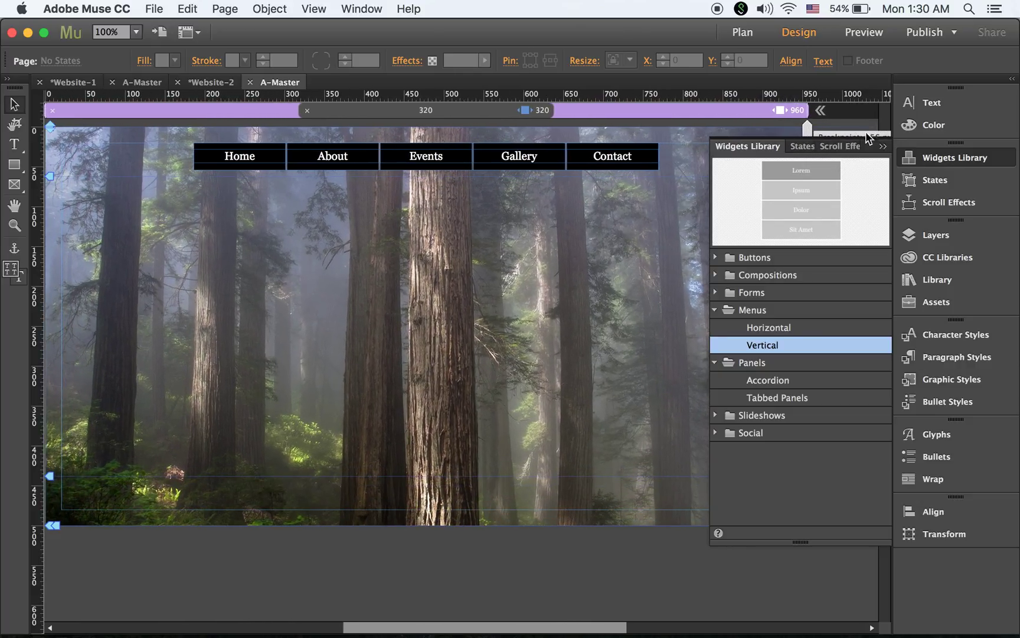
Preview the site in Chrome with Cmd+Alt+E and set the page zoom to 125%.
{"action": "left_click", "coordinate": [781, 269]}
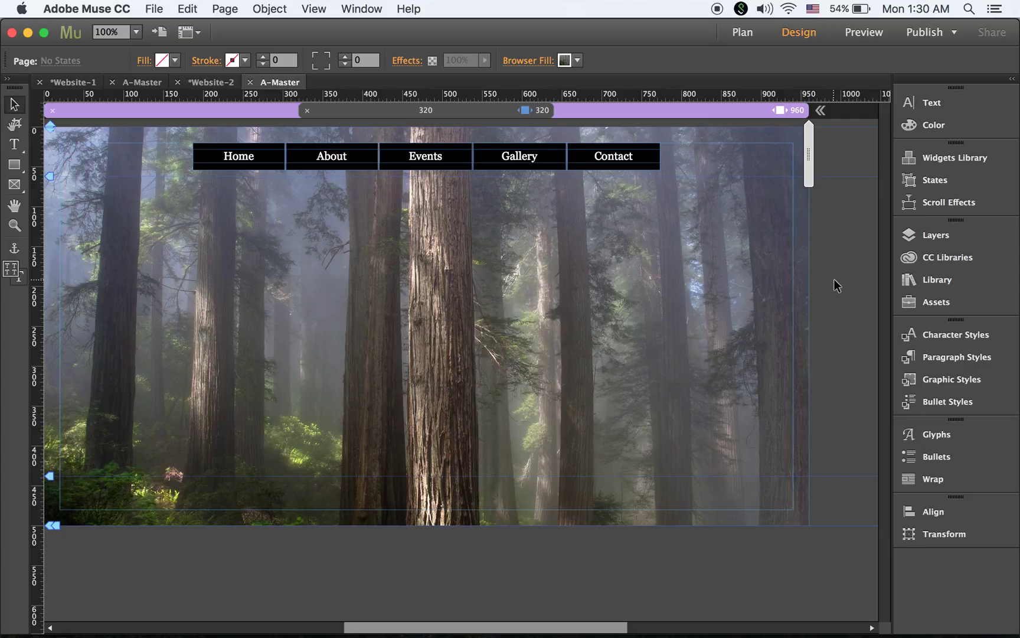
{"action": "key", "text": "super+shift+e"}
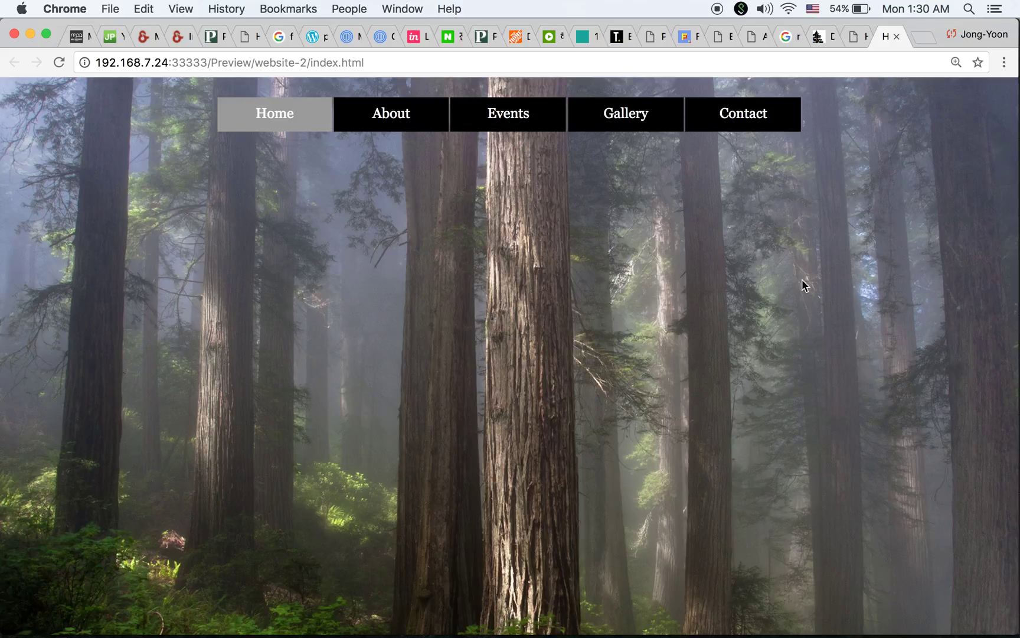
{"action": "key", "text": "super+0"}
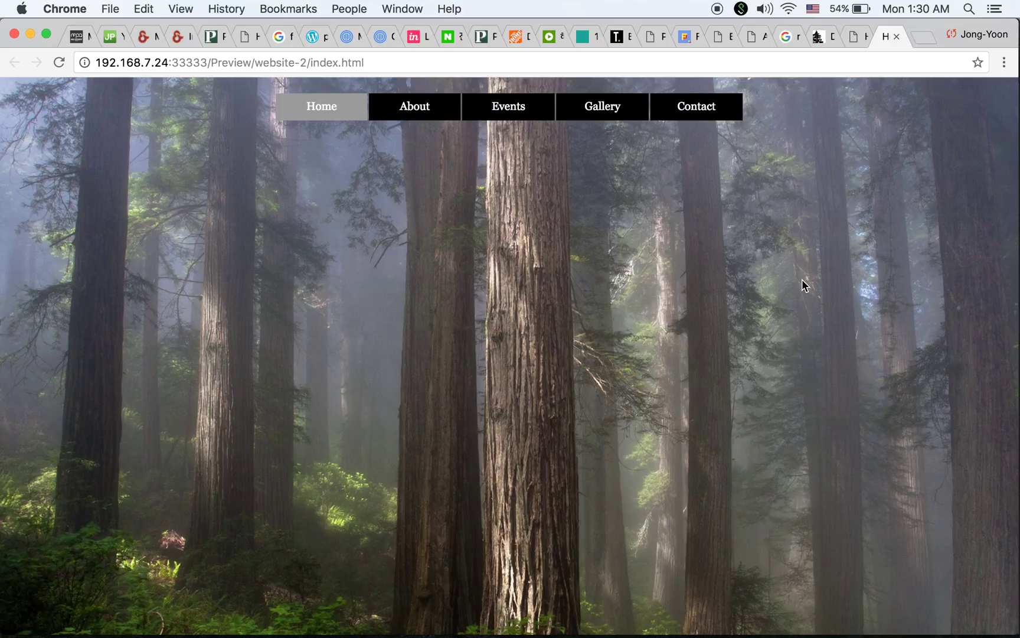
{"action": "key", "text": "super+equal"}
{"action": "key", "text": "super+equal"}
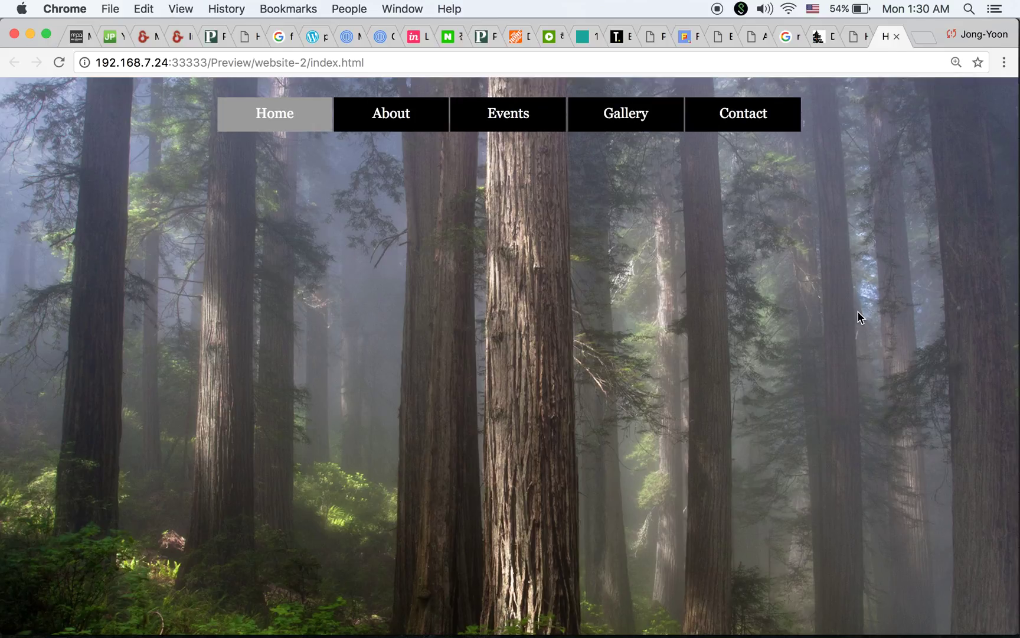
Visit the About and Events pages, then narrow the browser window.
{"action": "left_click", "coordinate": [405, 126]}
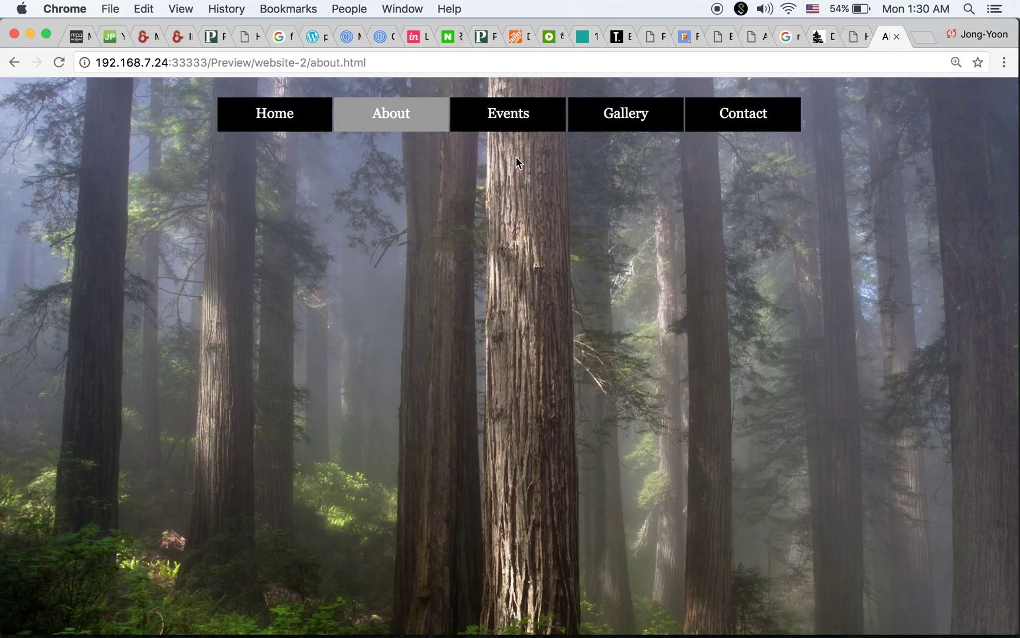
{"action": "left_click", "coordinate": [527, 126]}
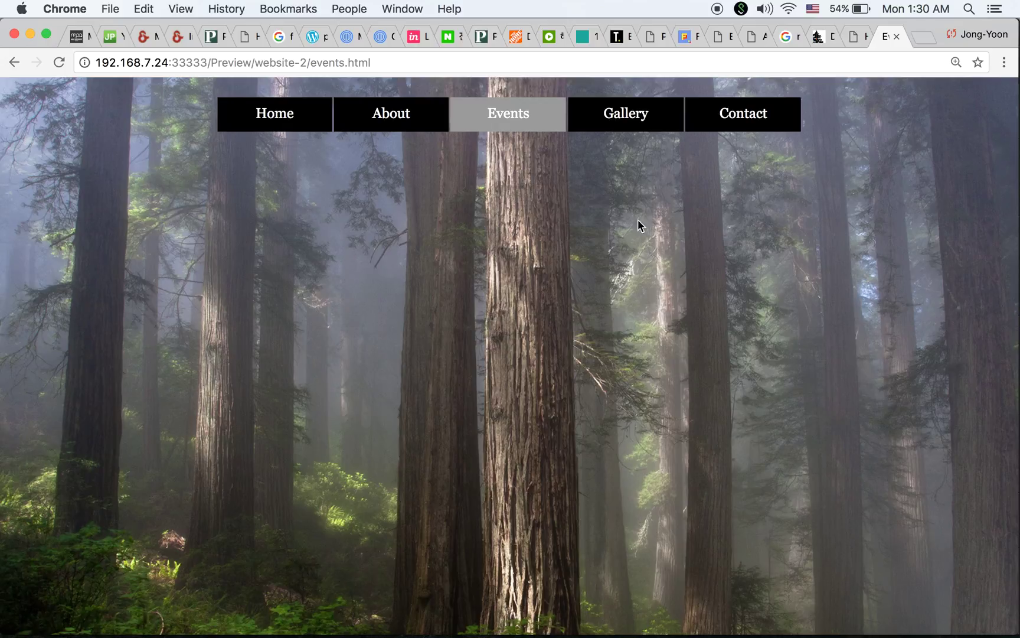
{"action": "left_click_drag", "start_coordinate": [1017, 271], "coordinate": [321, 258]}
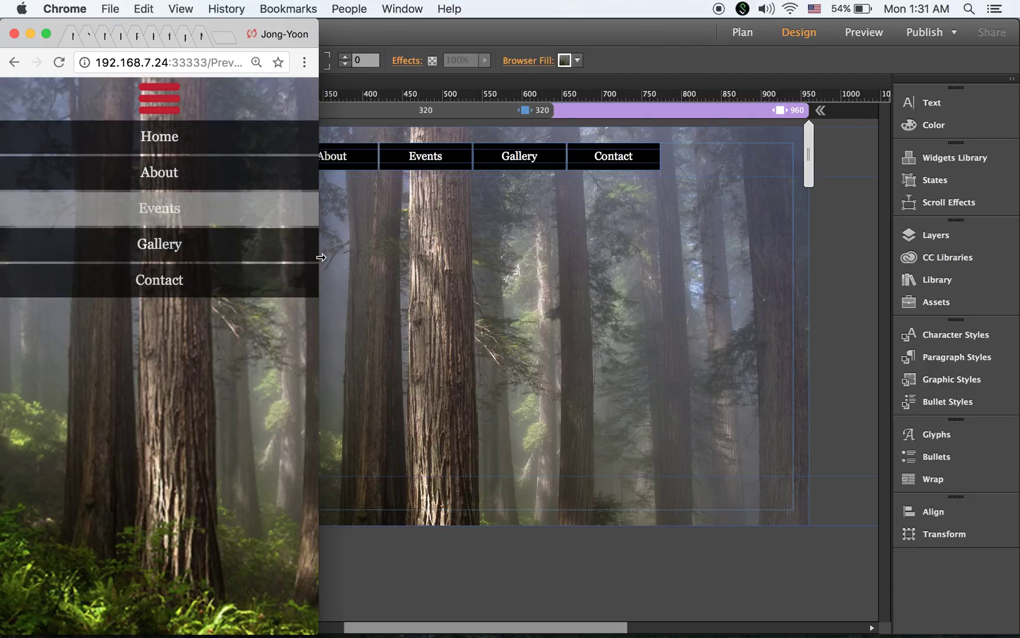
Toggle the hamburger menu and use it to visit Home, About and Events.
{"action": "left_click", "coordinate": [159, 105]}
{"action": "left_click", "coordinate": [167, 103]}
{"action": "left_click", "coordinate": [251, 137]}
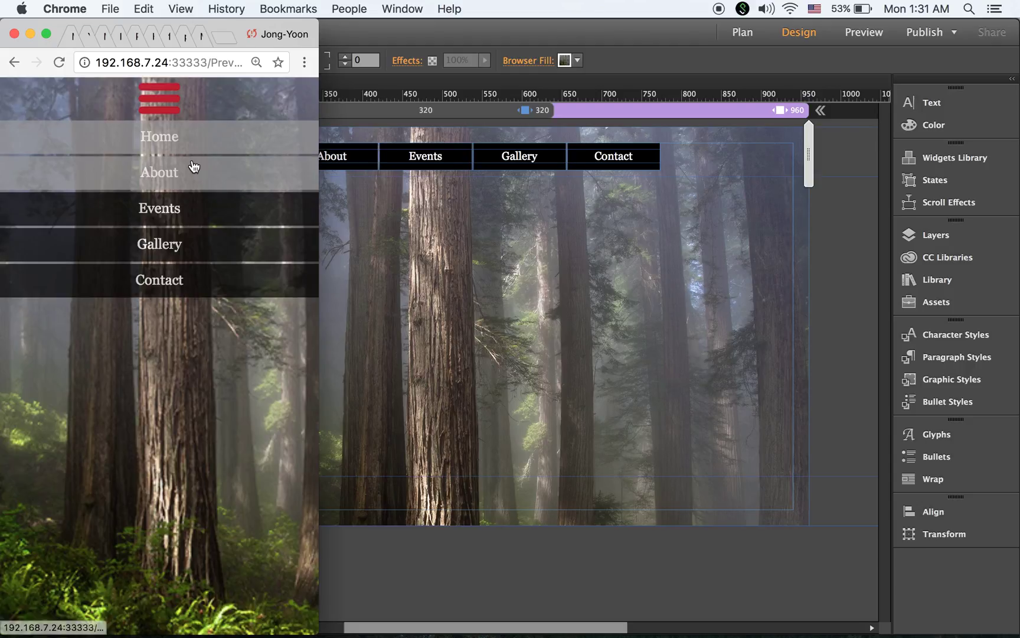
{"action": "left_click", "coordinate": [197, 171]}
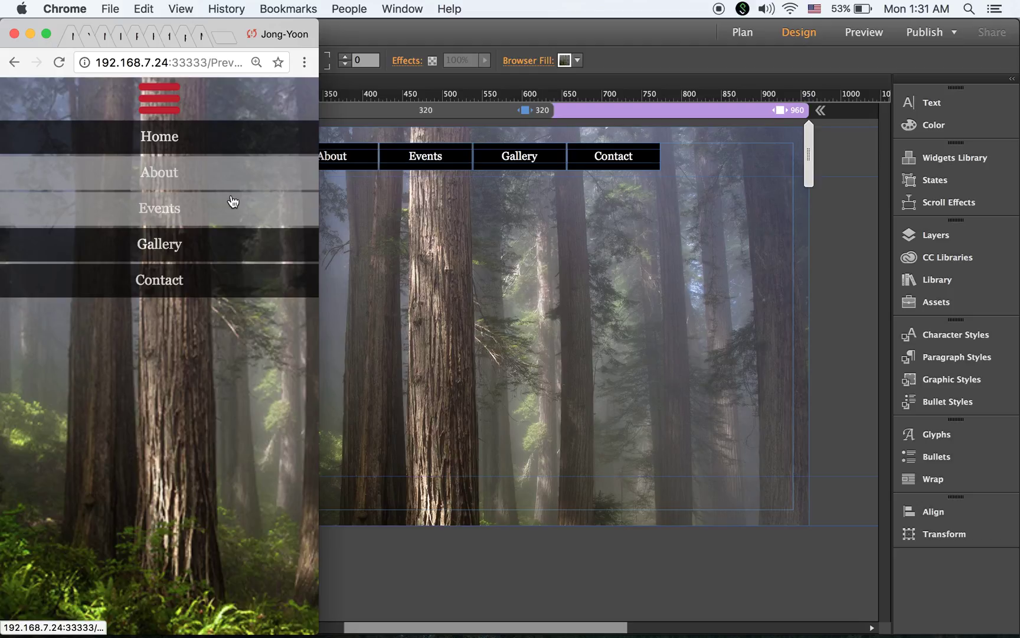
{"action": "left_click", "coordinate": [231, 203]}
Collapse and reopen the hamburger dropdown repeatedly, returning to the Home page.
{"action": "left_click", "coordinate": [171, 103]}
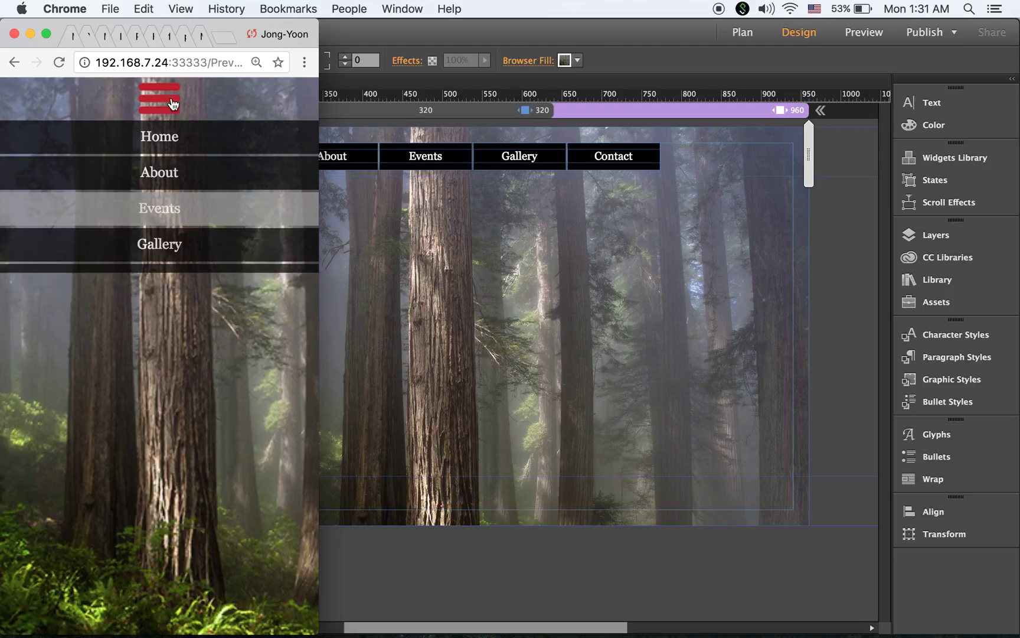
{"action": "left_click", "coordinate": [172, 104]}
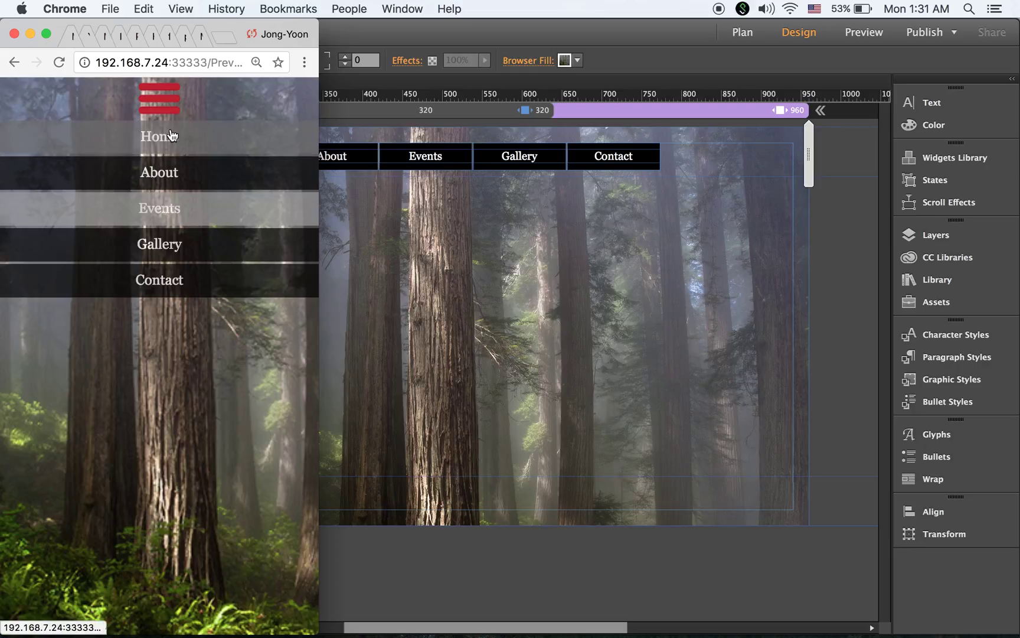
{"action": "left_click", "coordinate": [180, 136]}
{"action": "left_click", "coordinate": [181, 106]}
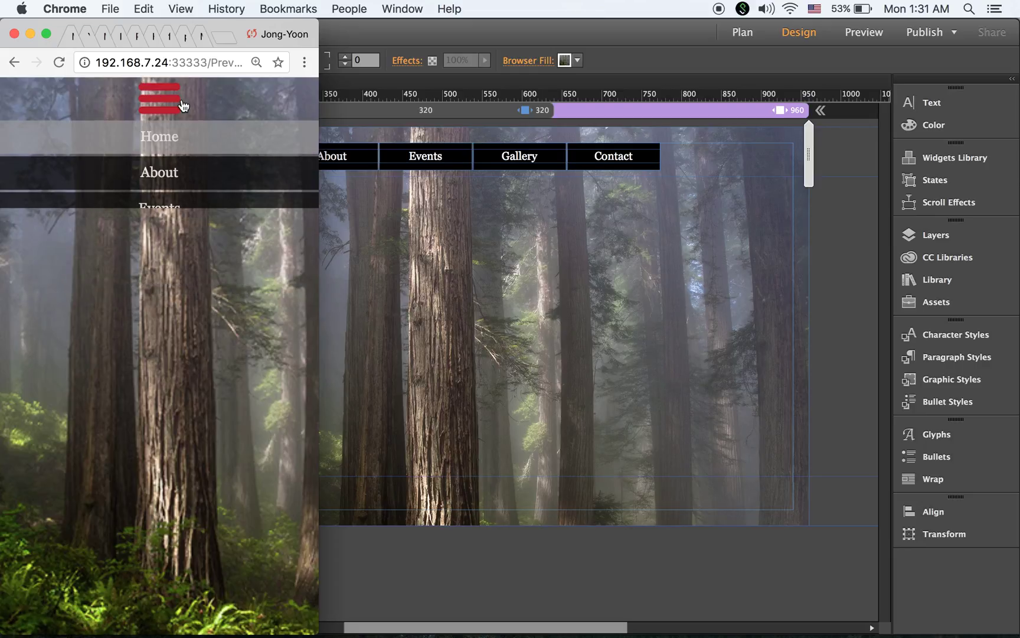
{"action": "left_click", "coordinate": [170, 105]}
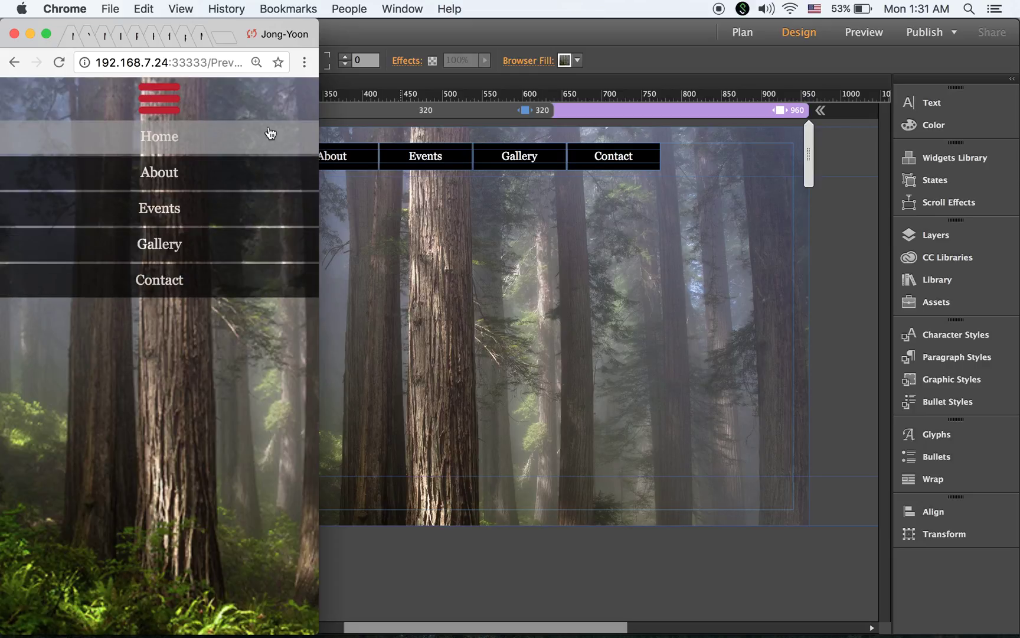
{"action": "left_click", "coordinate": [146, 96]}
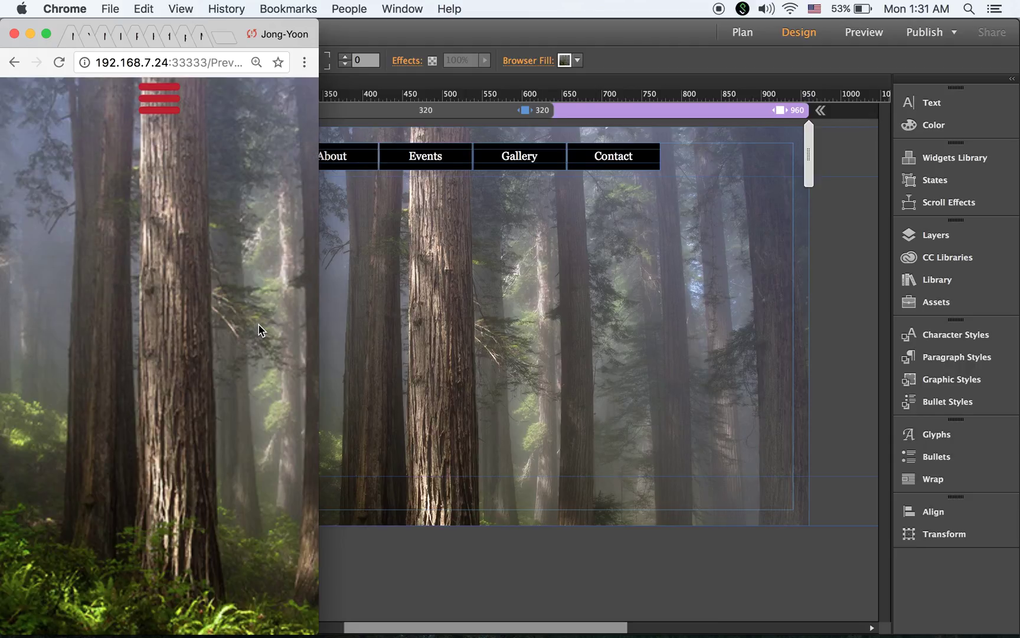
{"action": "left_click", "coordinate": [164, 90]}
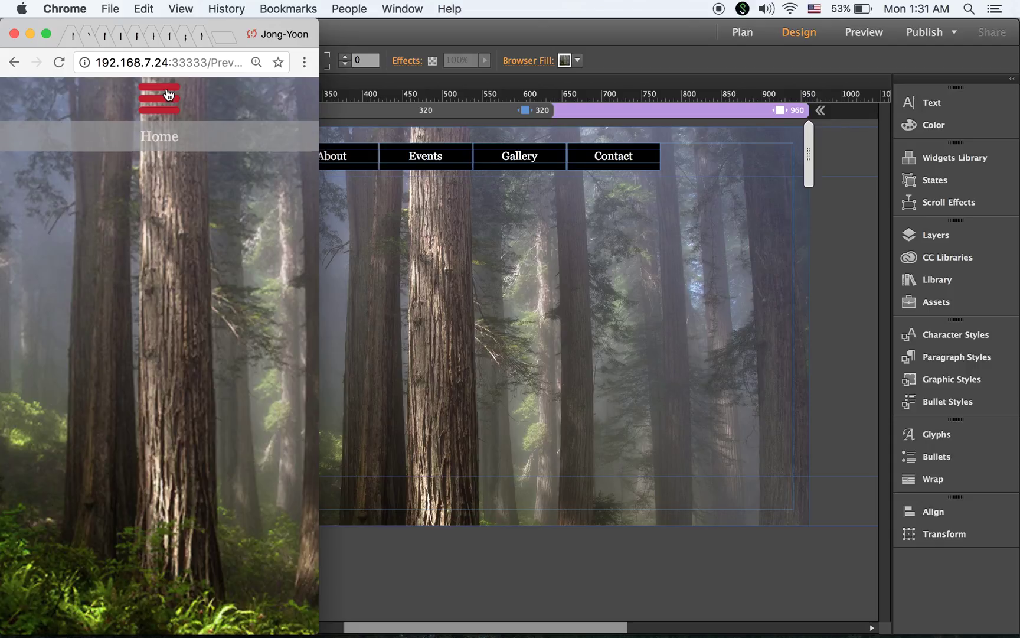